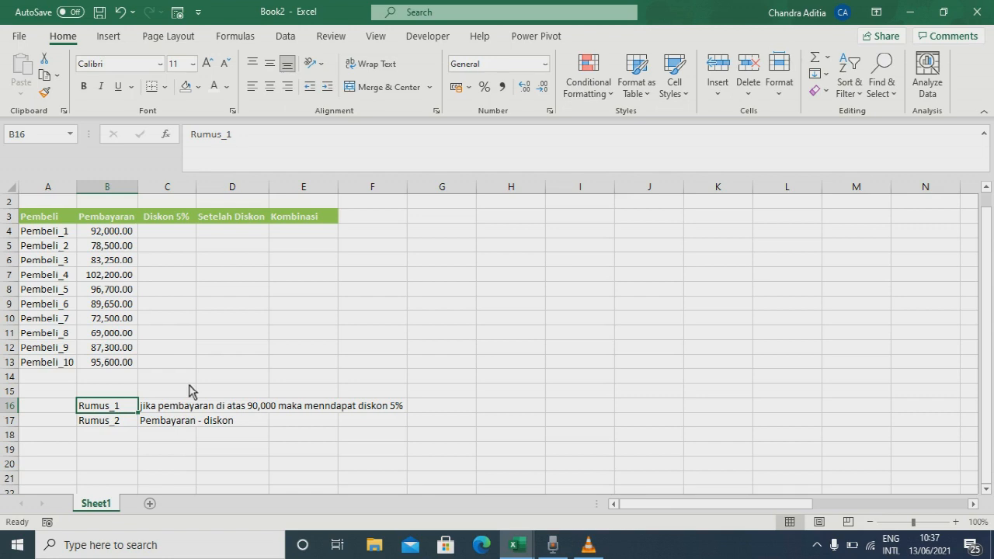
Examine the buyer payment table's discount, after-discount and combination columns alongside the Rumus_1 and Rumus_2 rules below it
{"action": "key", "text": "Right"}
{"action": "key", "text": "Left"}
{"action": "key", "text": "Right"}
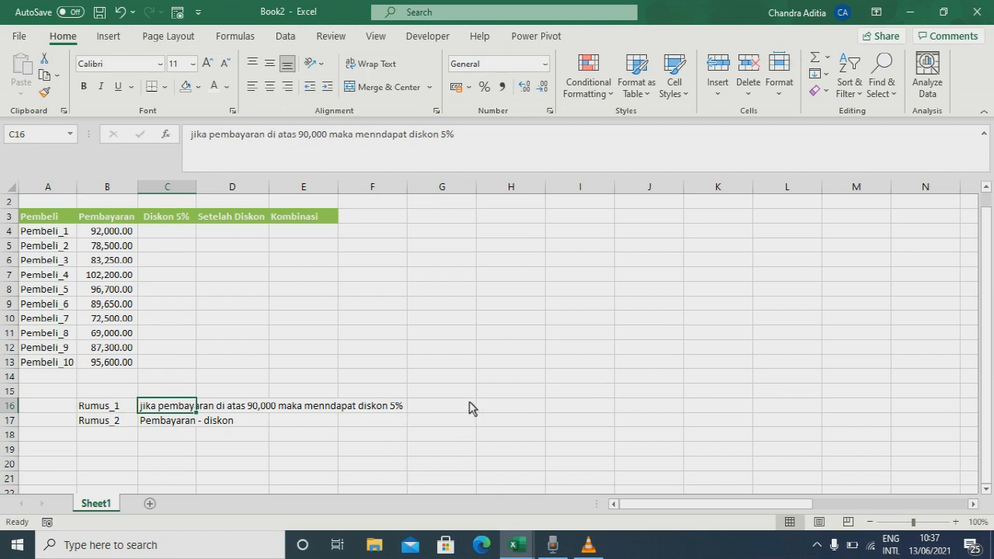
{"action": "left_click", "coordinate": [37, 224]}
{"action": "left_click_drag", "start_coordinate": [37, 224], "coordinate": [325, 364]}
{"action": "left_click", "coordinate": [81, 231]}
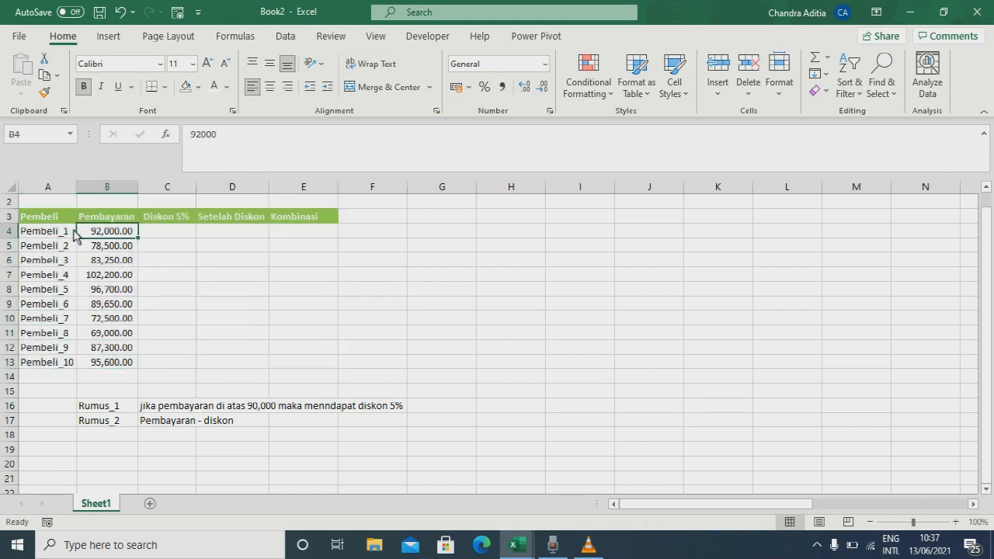
{"action": "left_click", "coordinate": [163, 192]}
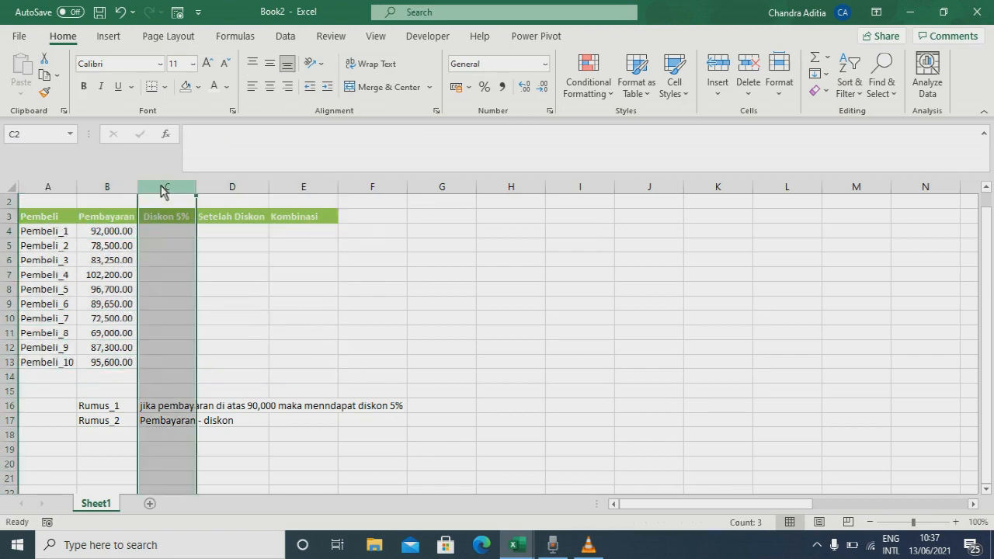
{"action": "left_click", "coordinate": [181, 233]}
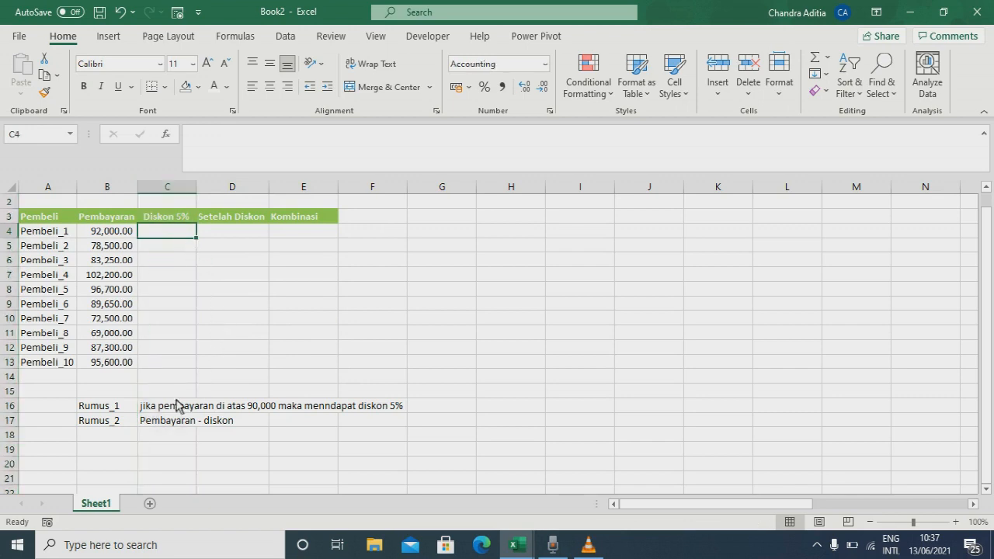
{"action": "double_click", "coordinate": [154, 409]}
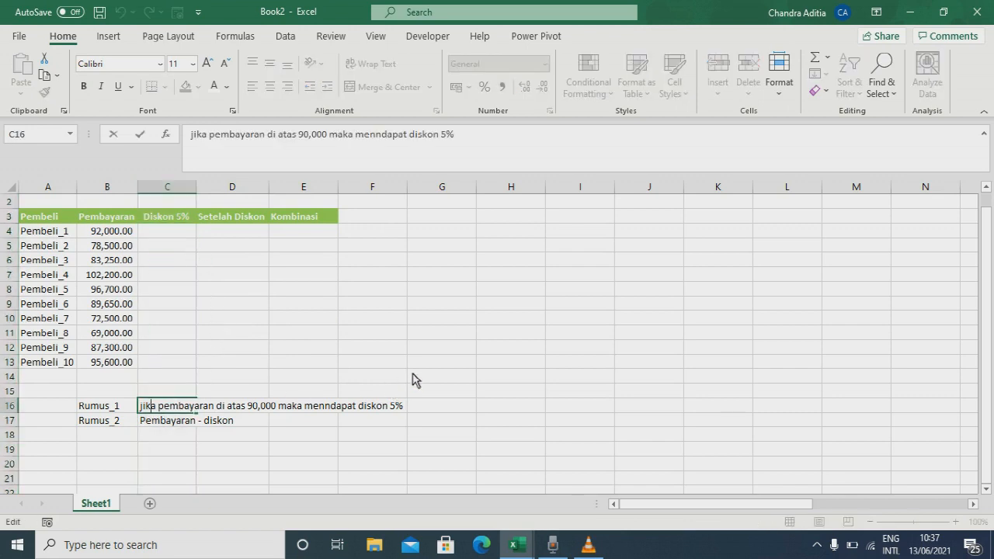
{"action": "key", "text": "Escape"}
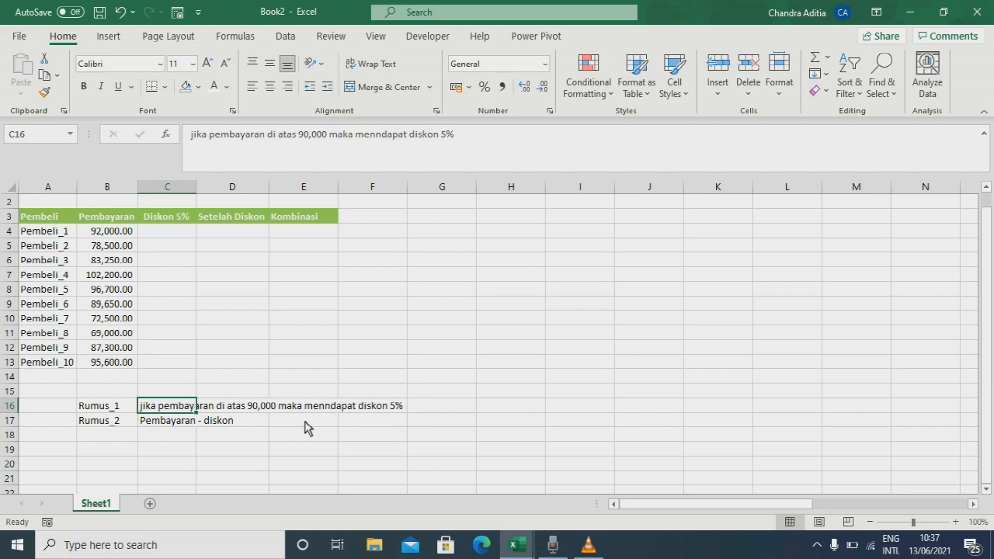
{"action": "left_click", "coordinate": [234, 190]}
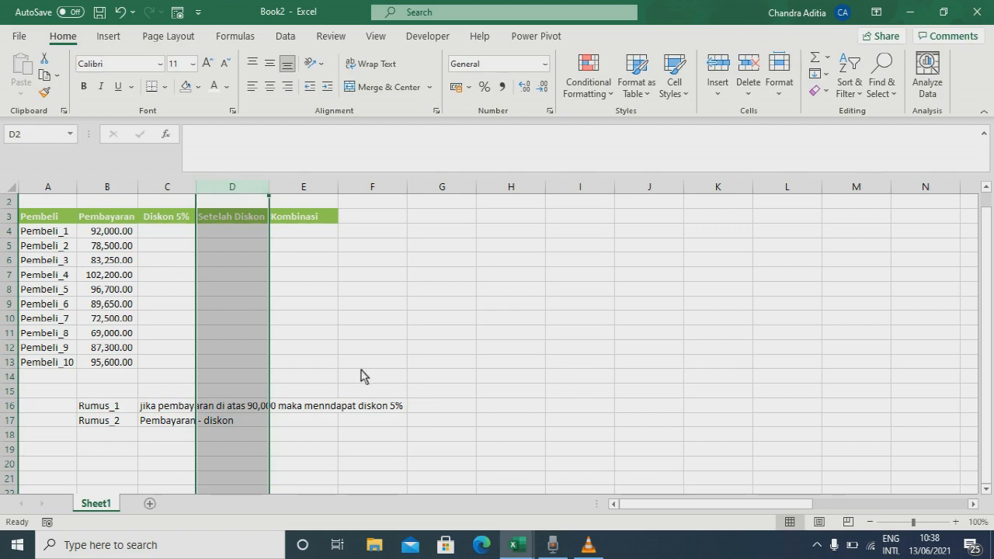
{"action": "left_click", "coordinate": [312, 195]}
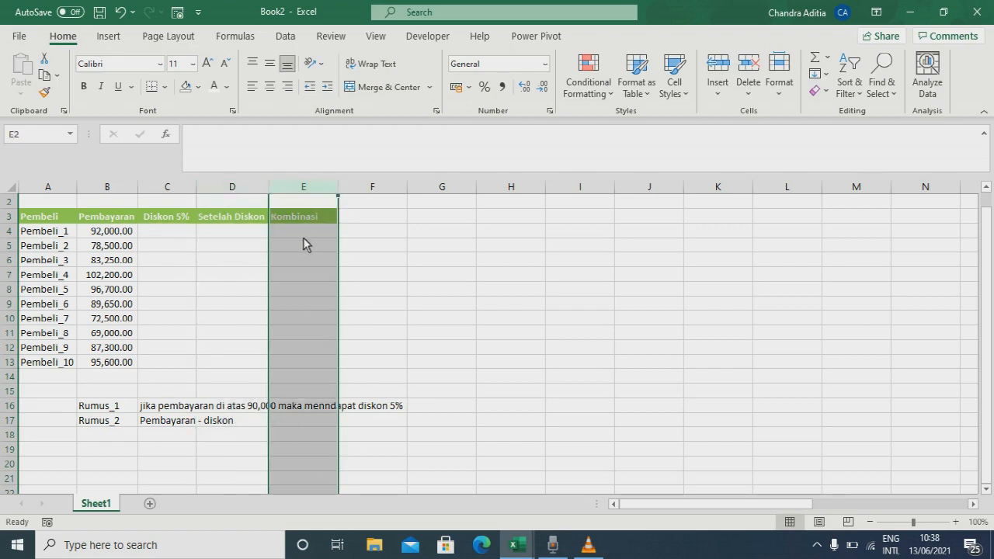
{"action": "left_click", "coordinate": [167, 194]}
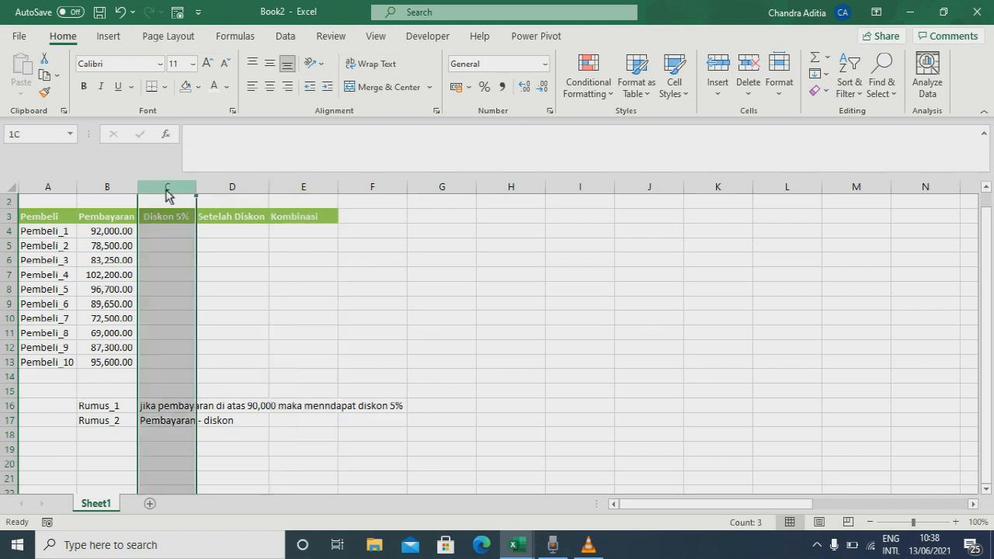
{"action": "left_click", "coordinate": [250, 194]}
{"action": "left_click", "coordinate": [396, 321]}
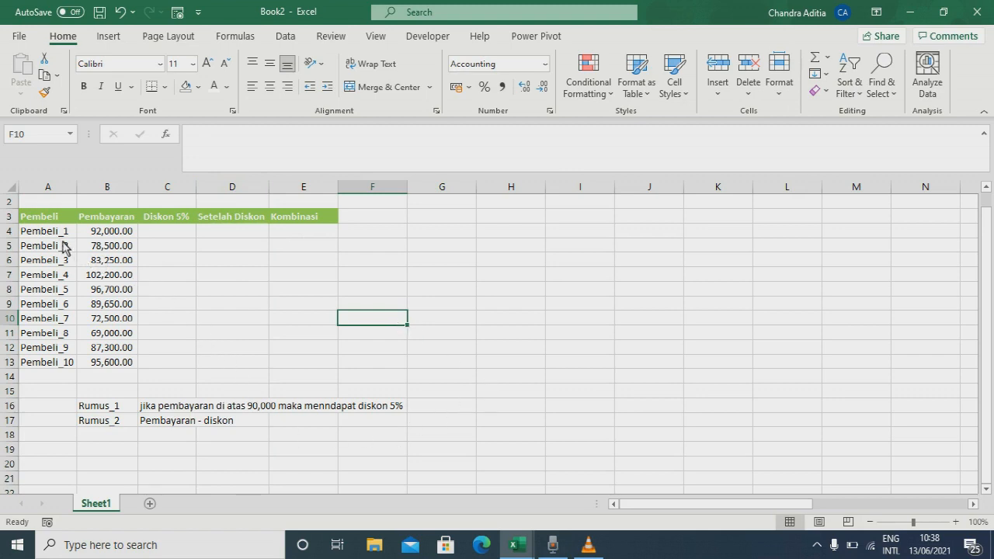
Enter =IF(B4>=90000,B4*0.05,0) in C4 to calculate the first buyer's 5% discount
{"action": "left_click", "coordinate": [166, 233]}
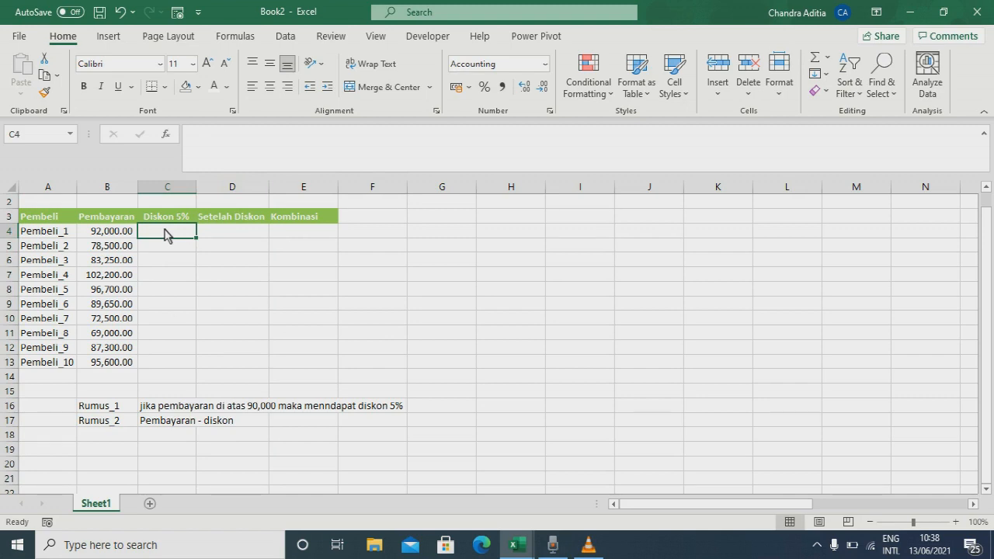
{"action": "type", "text": "=if("}
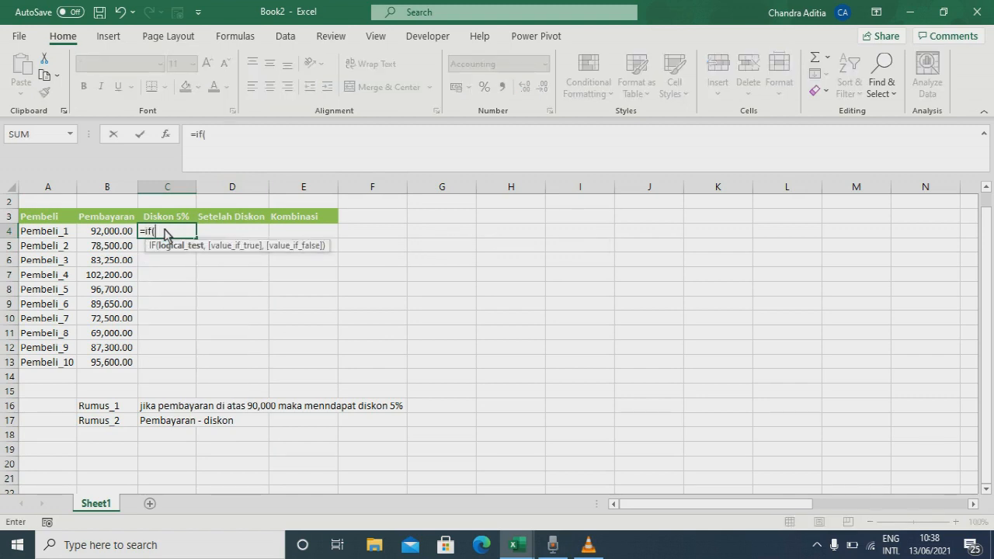
{"action": "key", "text": "Left"}
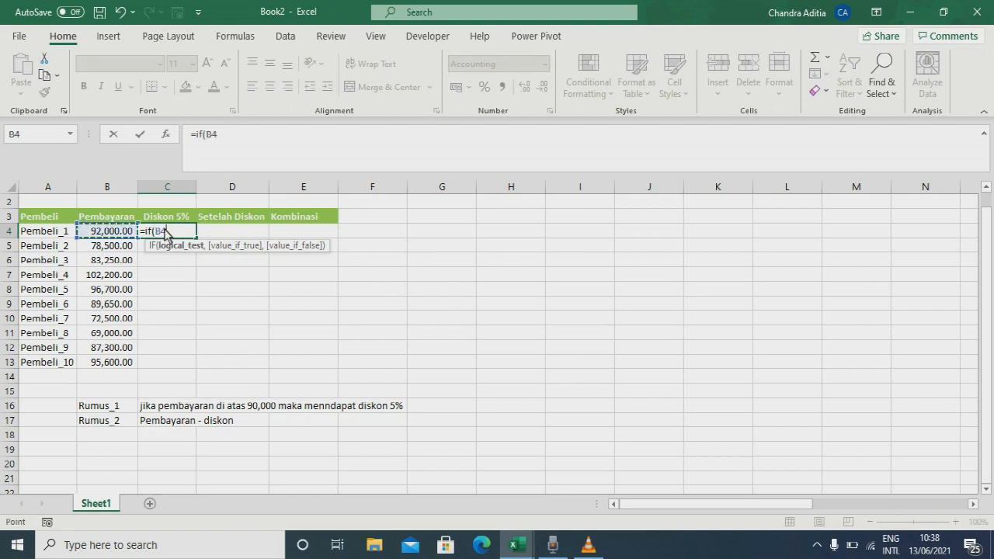
{"action": "type", "text": ">=900"}
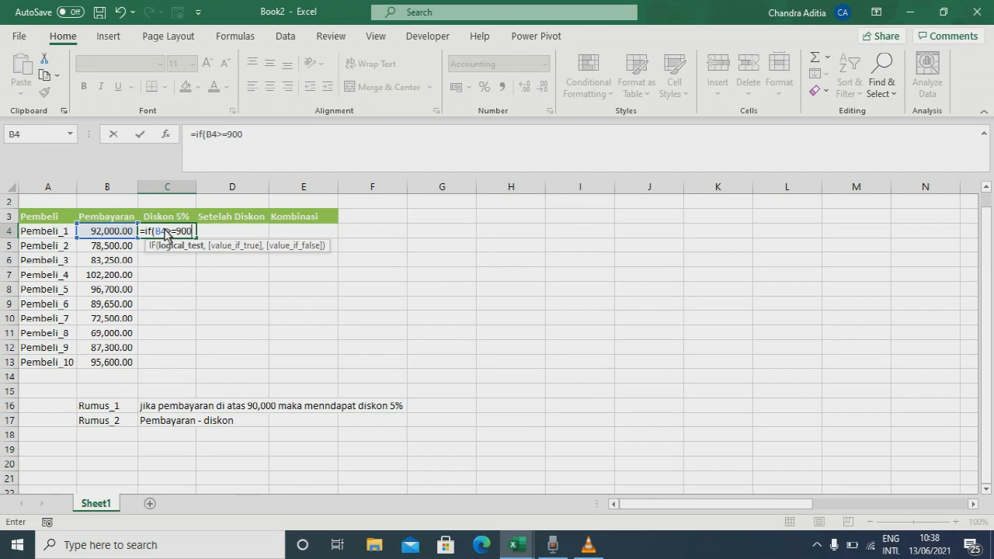
{"action": "type", "text": "00,"}
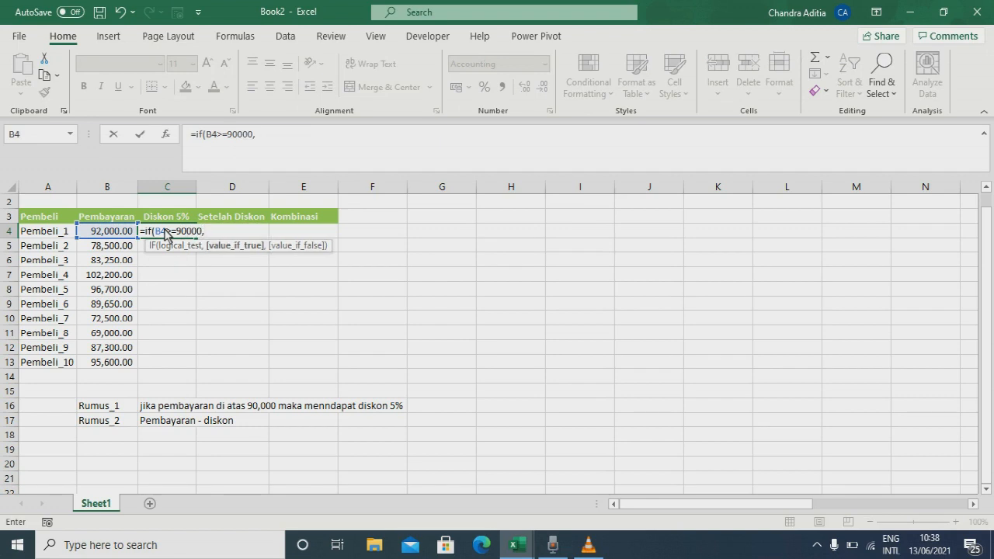
{"action": "left_click", "coordinate": [113, 236]}
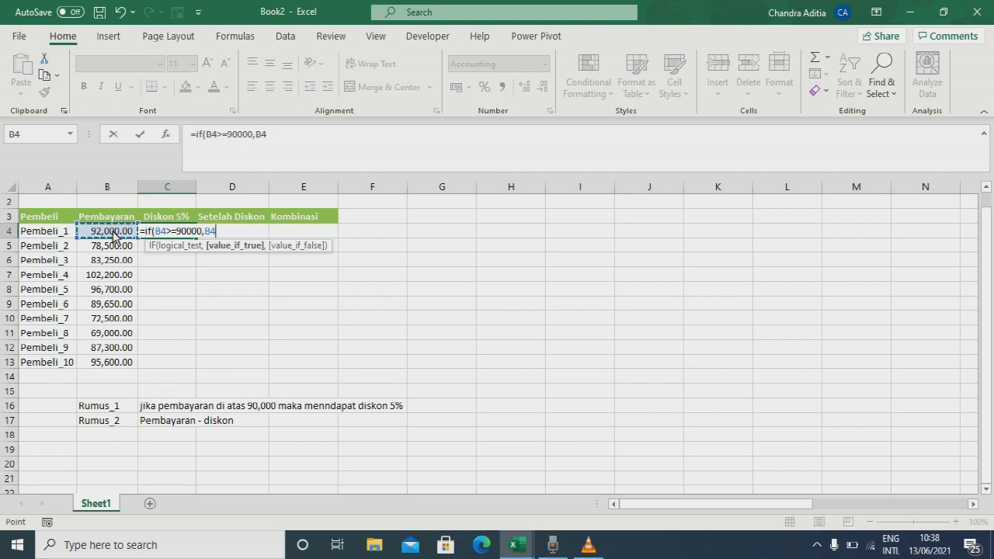
{"action": "type", "text": "*0.0"}
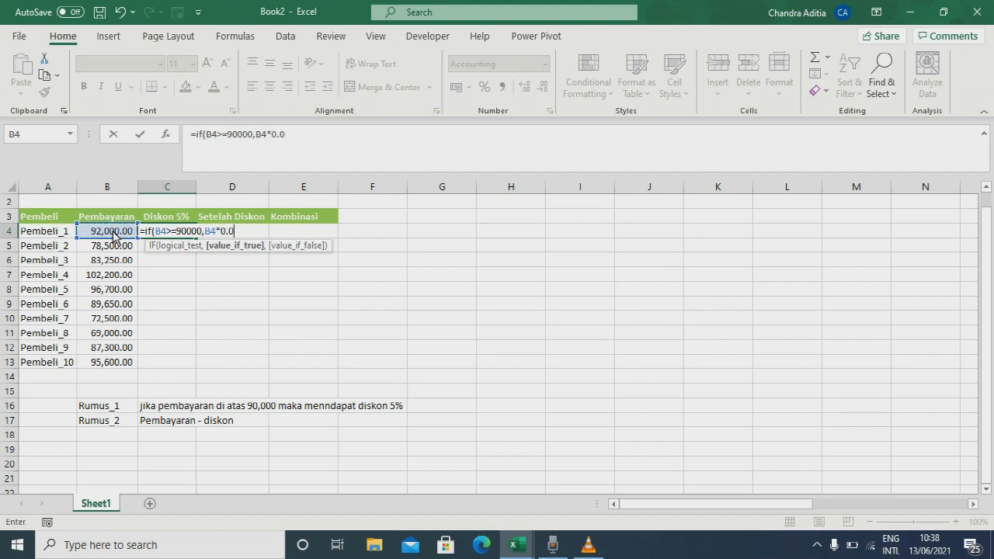
{"action": "type", "text": "5,"}
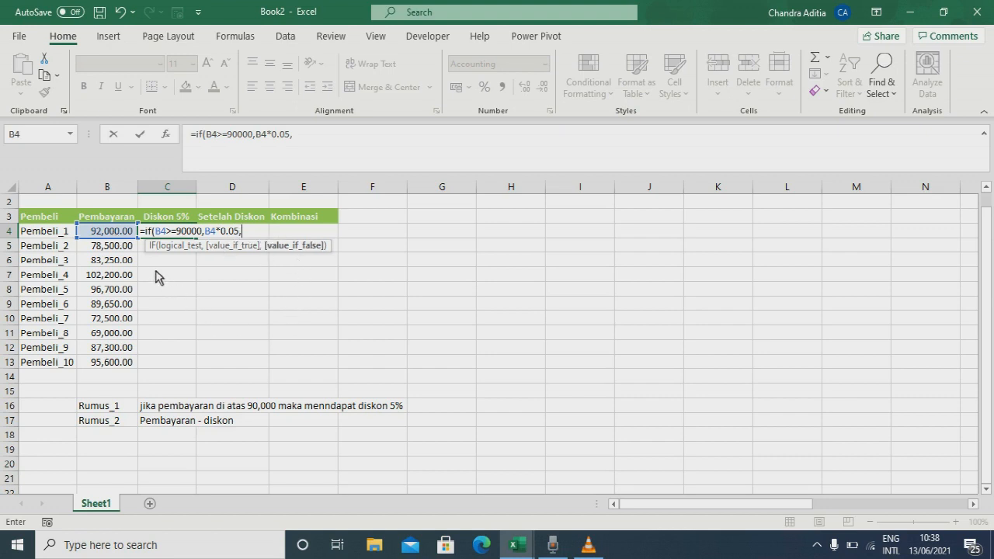
{"action": "type", "text": "0)"}
{"action": "key", "text": "Return"}
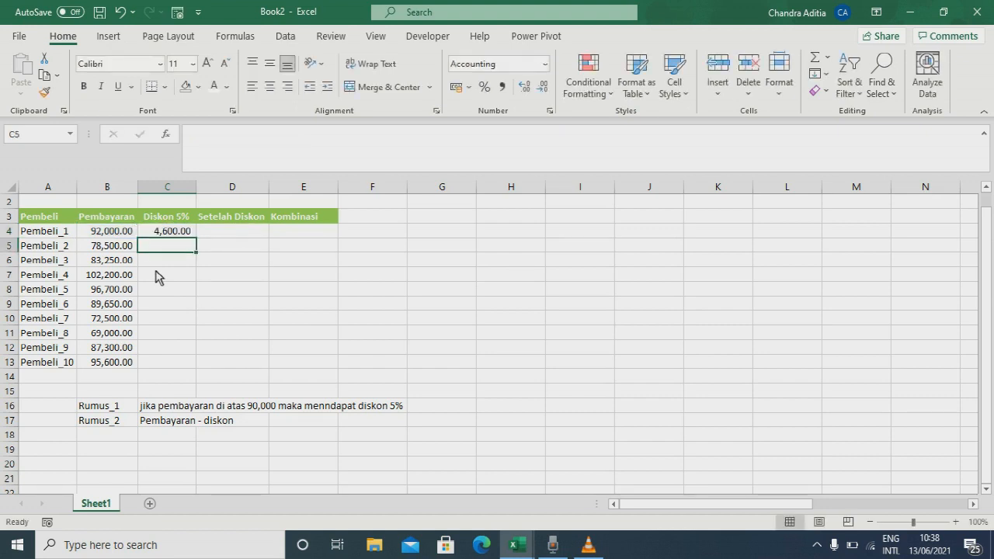
Fill the C4 discount formula down through C13 and check the discounts against the payments in column B
{"action": "left_click", "coordinate": [192, 236]}
{"action": "left_click_drag", "start_coordinate": [195, 239], "coordinate": [197, 242]}
{"action": "double_click", "coordinate": [196, 239]}
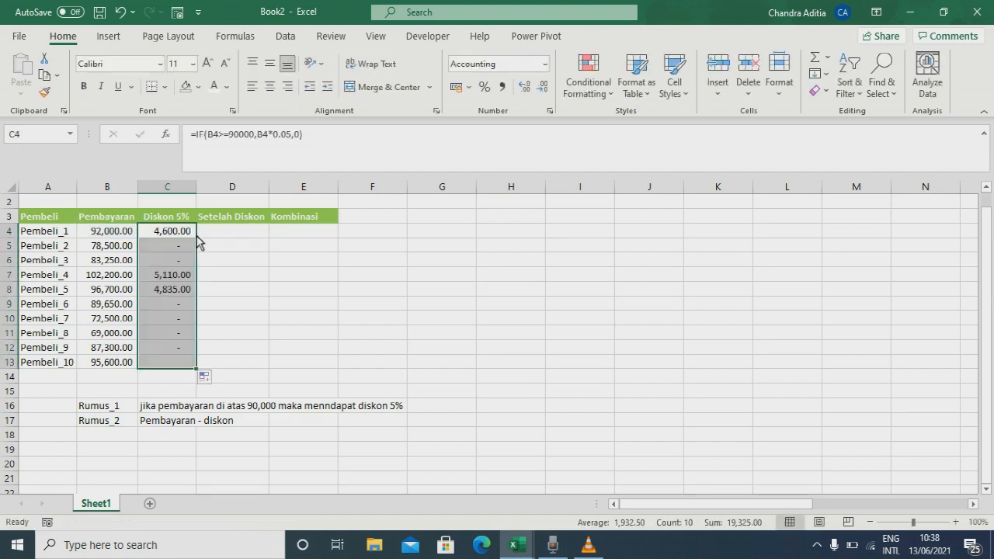
{"action": "left_click", "coordinate": [105, 251]}
{"action": "left_click_drag", "start_coordinate": [104, 251], "coordinate": [112, 261]}
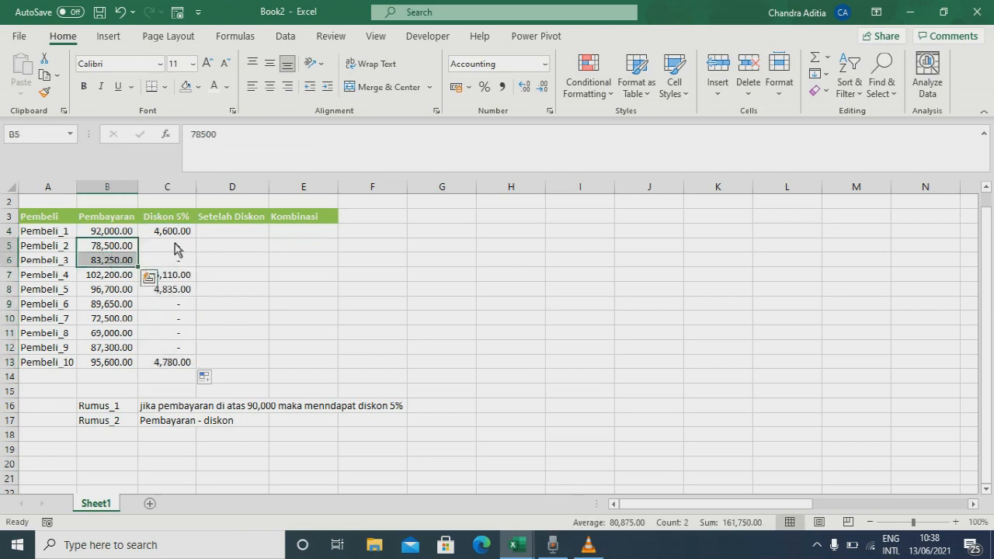
{"action": "left_click_drag", "start_coordinate": [113, 305], "coordinate": [123, 349]}
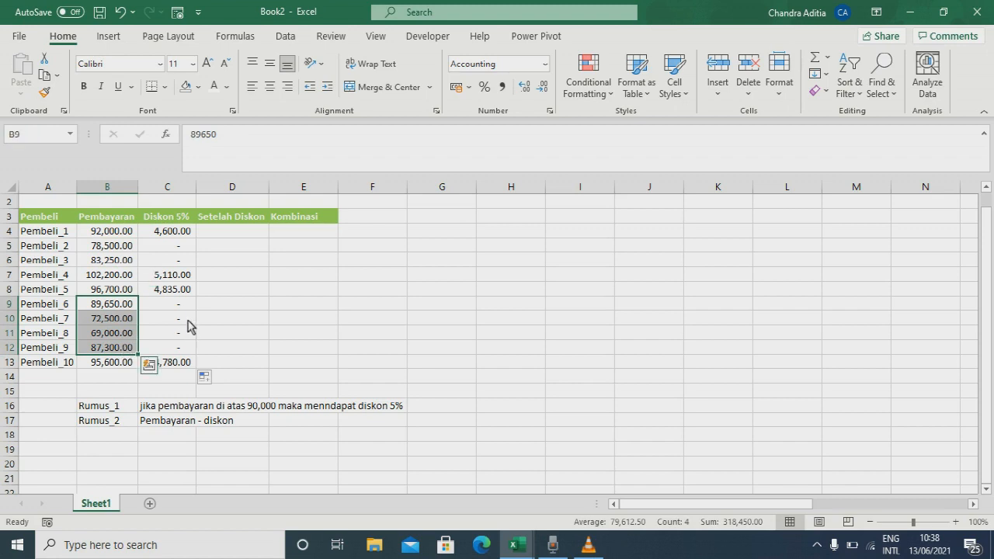
{"action": "left_click_drag", "start_coordinate": [117, 274], "coordinate": [120, 287]}
{"action": "left_click", "coordinate": [121, 288]}
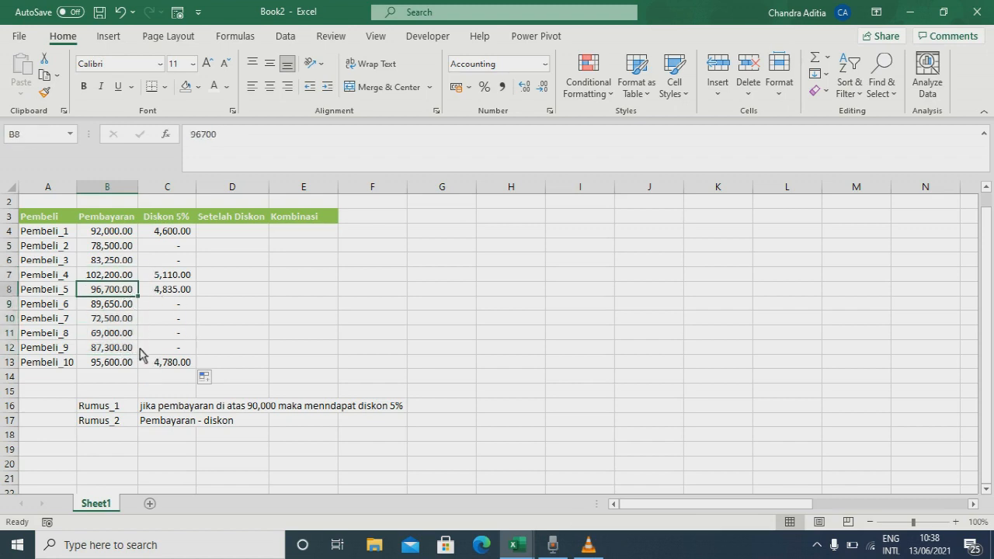
Enter =B4-C4 in D4 under Setelah Diskon and fill the formula down through D13
{"action": "left_click", "coordinate": [231, 233]}
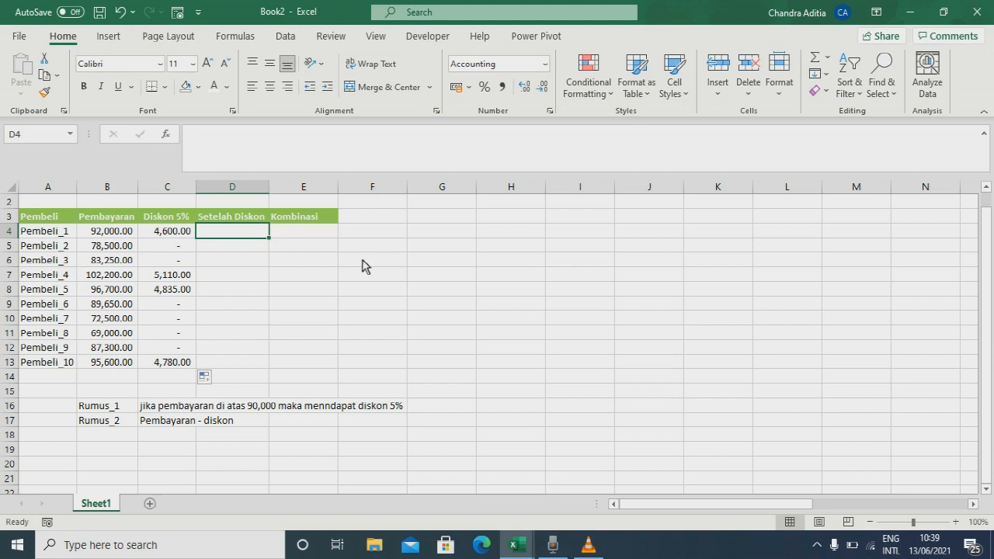
{"action": "type", "text": "="}
{"action": "key", "text": "Left"}
{"action": "key", "text": "Left"}
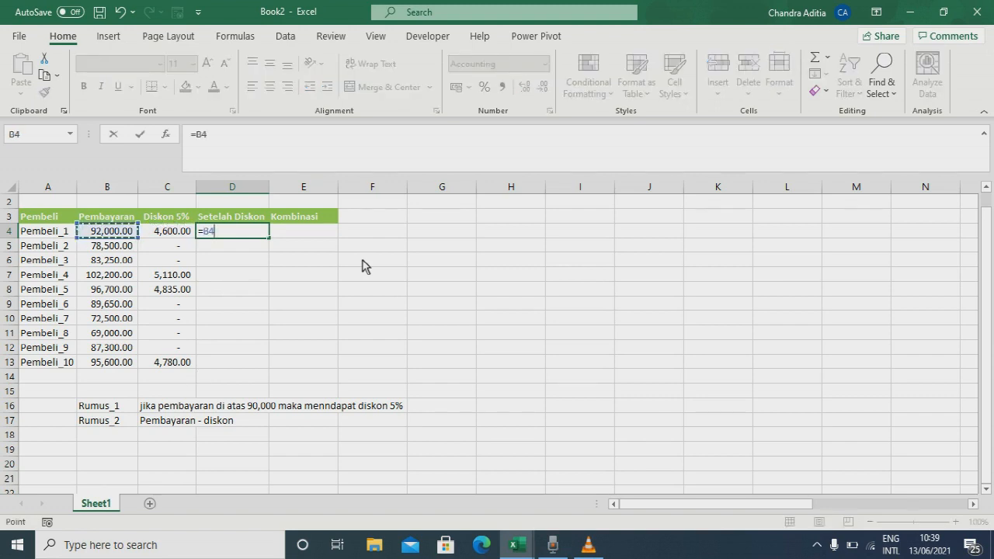
{"action": "type", "text": "-"}
{"action": "key", "text": "Left"}
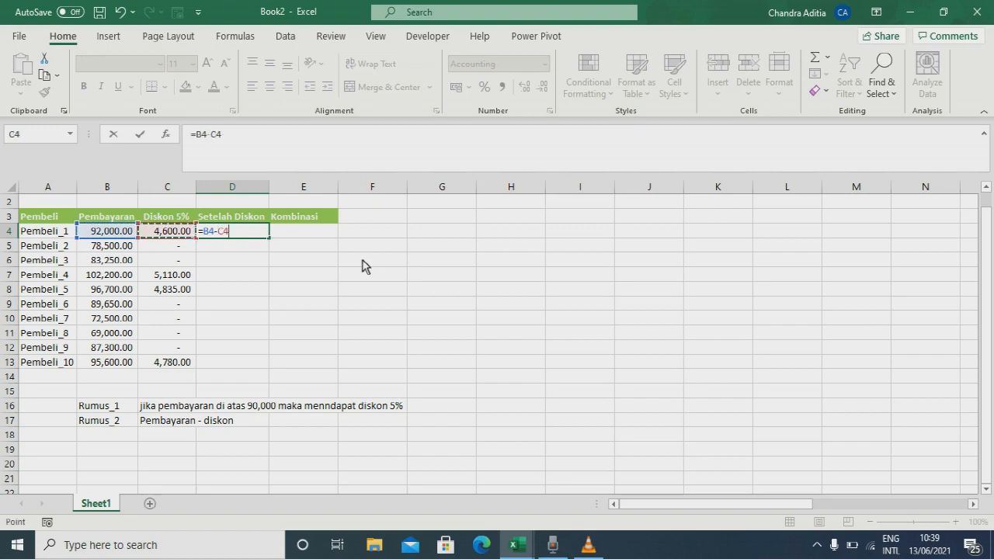
{"action": "key", "text": "Return"}
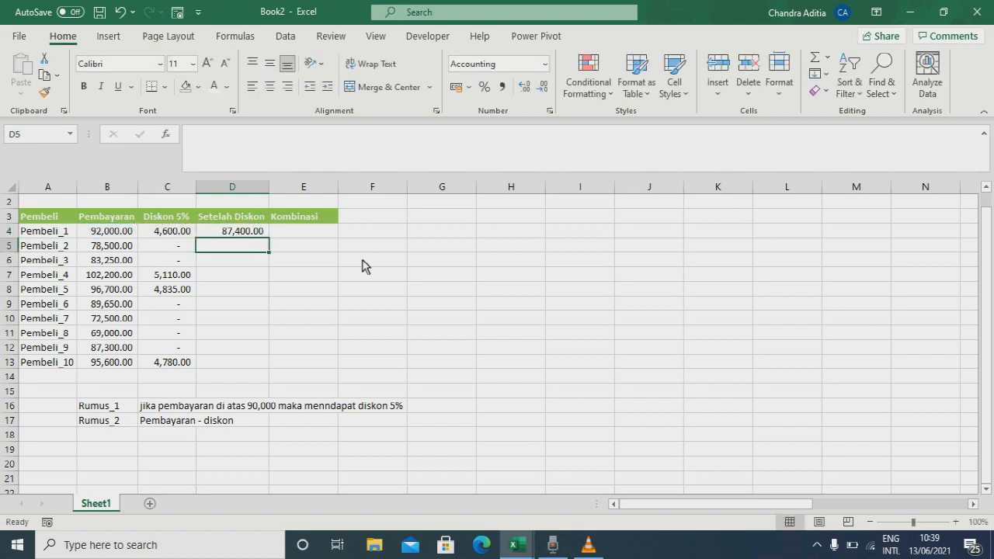
{"action": "left_click", "coordinate": [249, 231]}
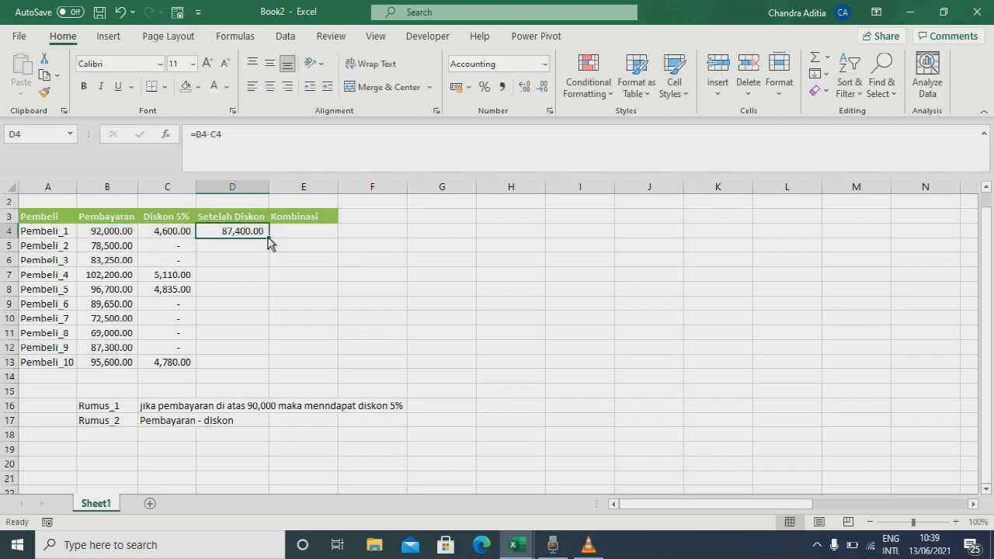
{"action": "double_click", "coordinate": [269, 238]}
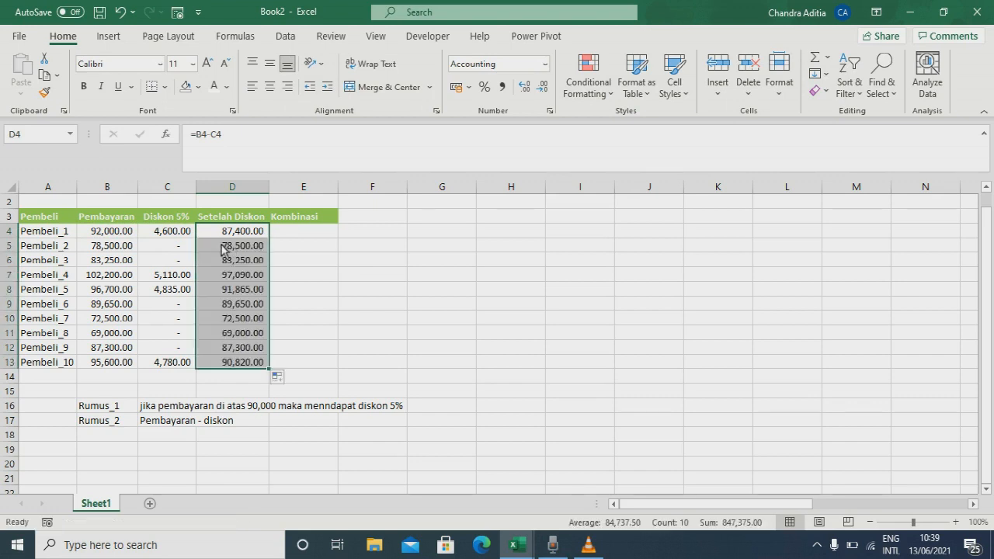
Compare the payments in column B with the discount and after-discount amounts in rows 4 to 13
{"action": "left_click_drag", "start_coordinate": [233, 247], "coordinate": [233, 263]}
{"action": "left_click_drag", "start_coordinate": [112, 248], "coordinate": [121, 263]}
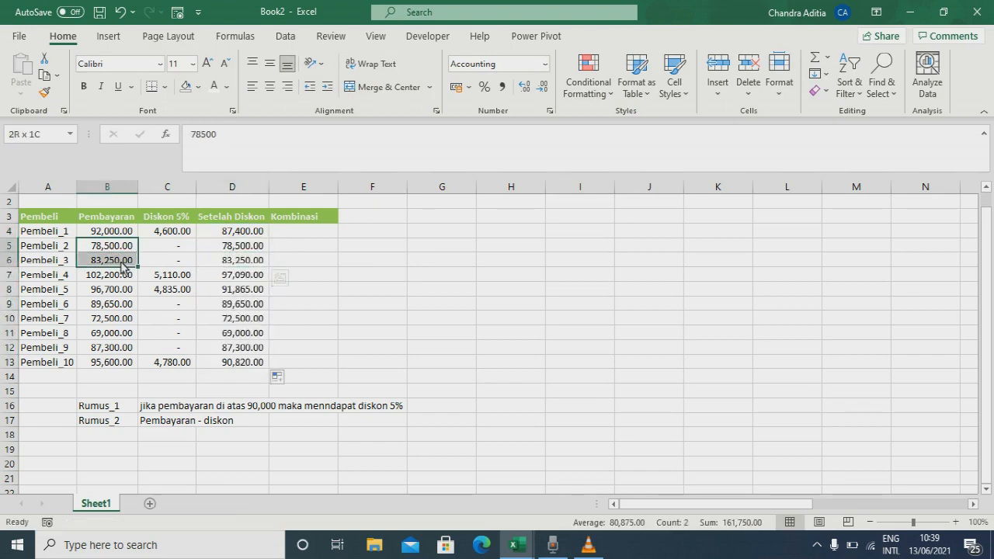
{"action": "left_click_drag", "start_coordinate": [235, 307], "coordinate": [230, 349]}
{"action": "left_click_drag", "start_coordinate": [106, 307], "coordinate": [116, 348]}
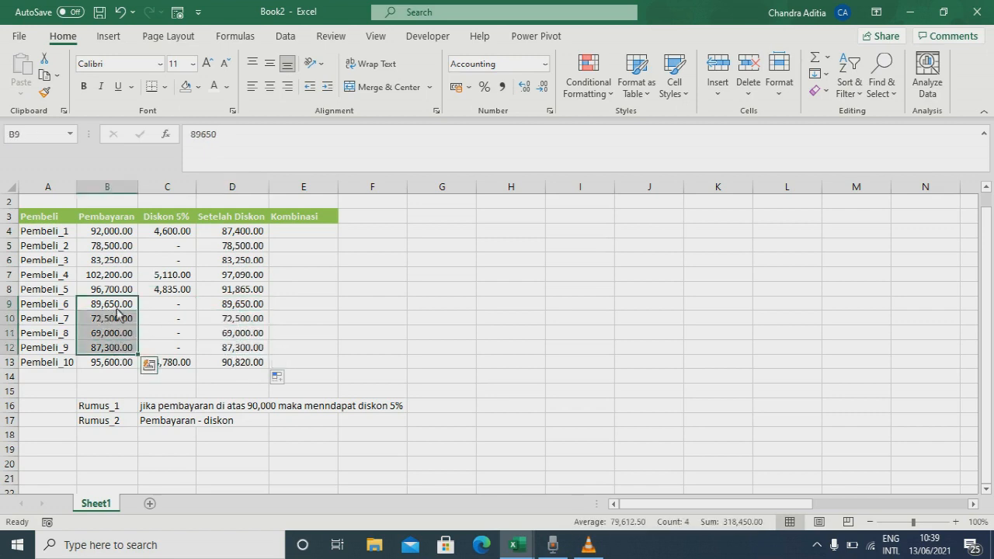
{"action": "left_click_drag", "start_coordinate": [124, 232], "coordinate": [236, 233]}
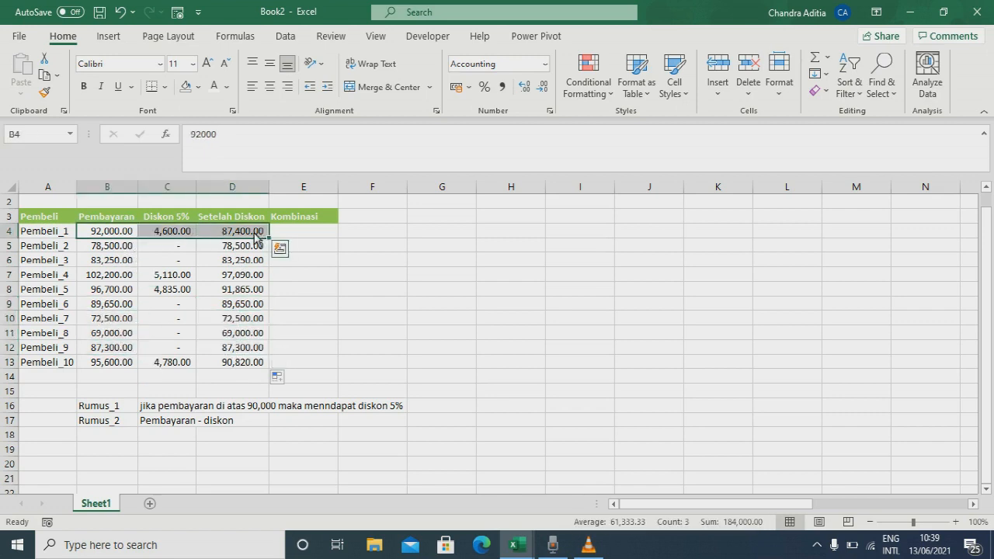
{"action": "left_click", "coordinate": [107, 236]}
{"action": "left_click_drag", "start_coordinate": [114, 278], "coordinate": [115, 291]}
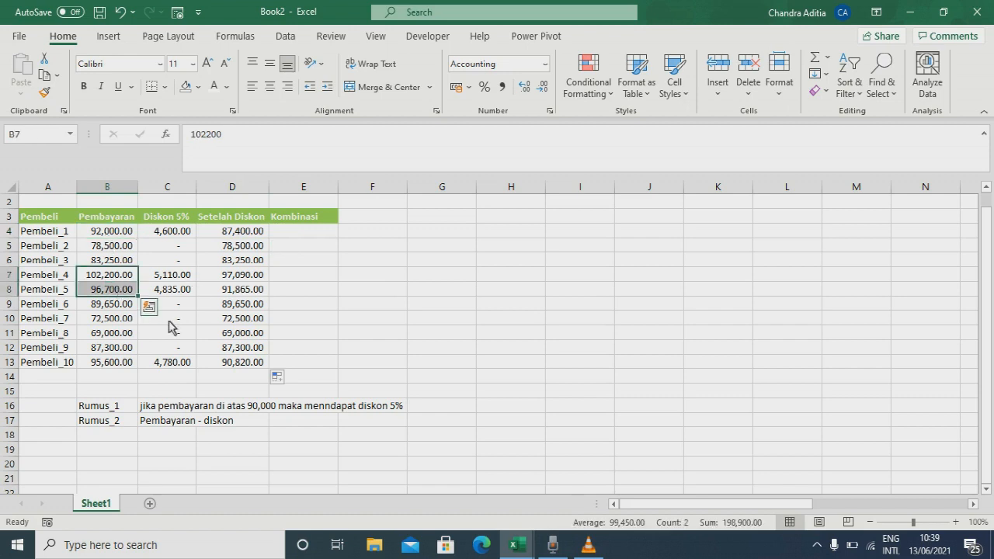
{"action": "left_click", "coordinate": [105, 362]}
{"action": "left_click", "coordinate": [311, 233]}
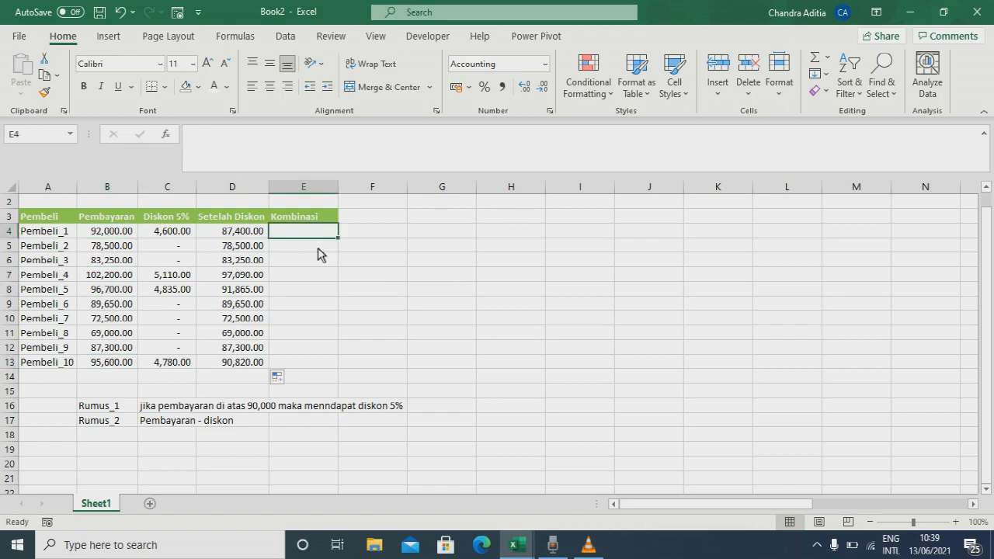
{"action": "left_click_drag", "start_coordinate": [177, 236], "coordinate": [243, 363]}
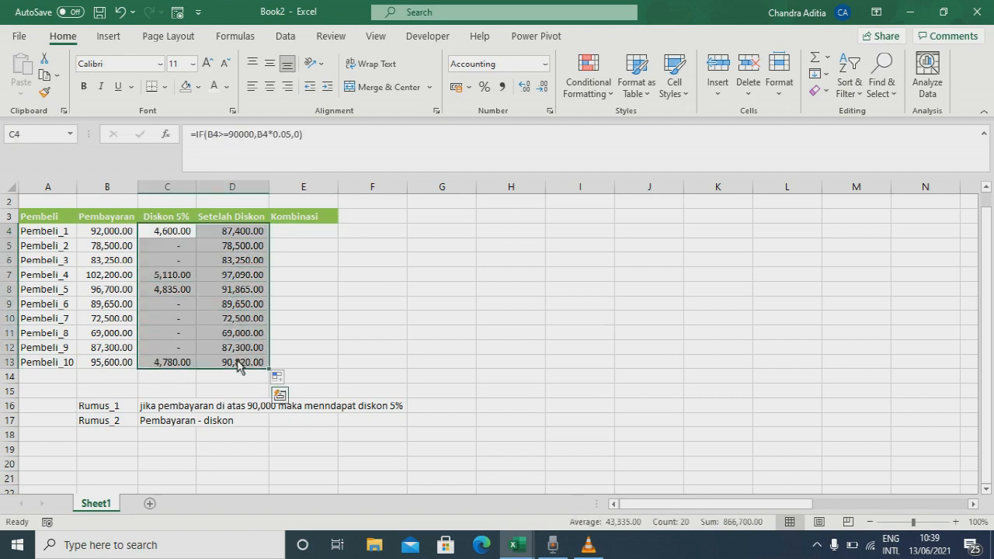
Start an IF formula in E4 under Kombinasi with the condition B4>=90000, based on the Rumus_1 and Rumus_2 rules
{"action": "left_click", "coordinate": [305, 233]}
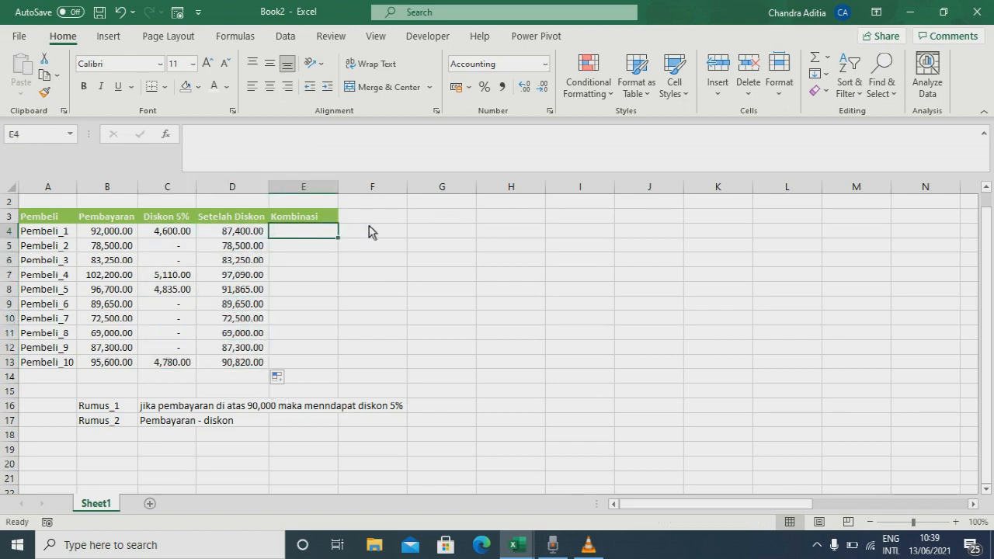
{"action": "left_click_drag", "start_coordinate": [164, 224], "coordinate": [241, 363]}
{"action": "left_click_drag", "start_coordinate": [104, 405], "coordinate": [229, 417]}
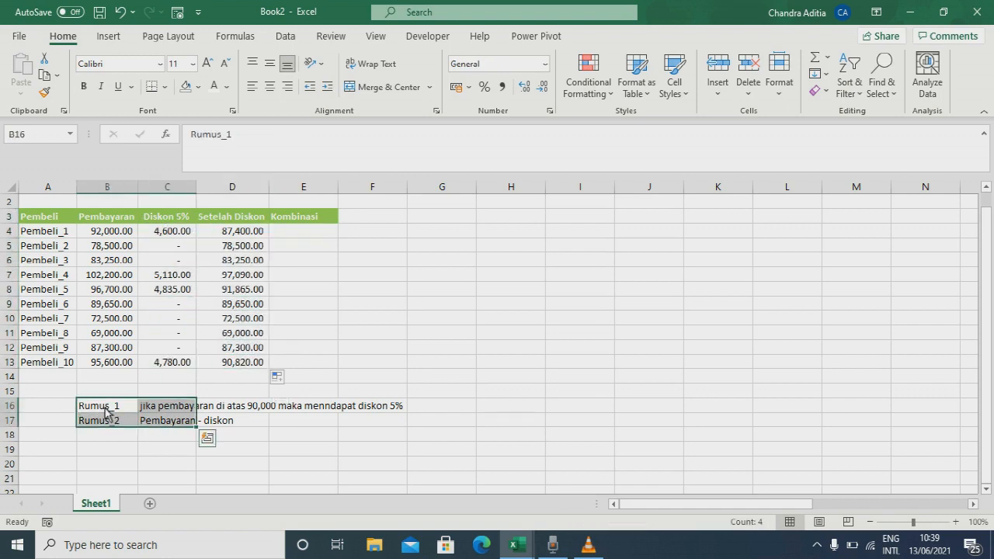
{"action": "left_click_drag", "start_coordinate": [105, 410], "coordinate": [158, 424]}
{"action": "left_click", "coordinate": [298, 234]}
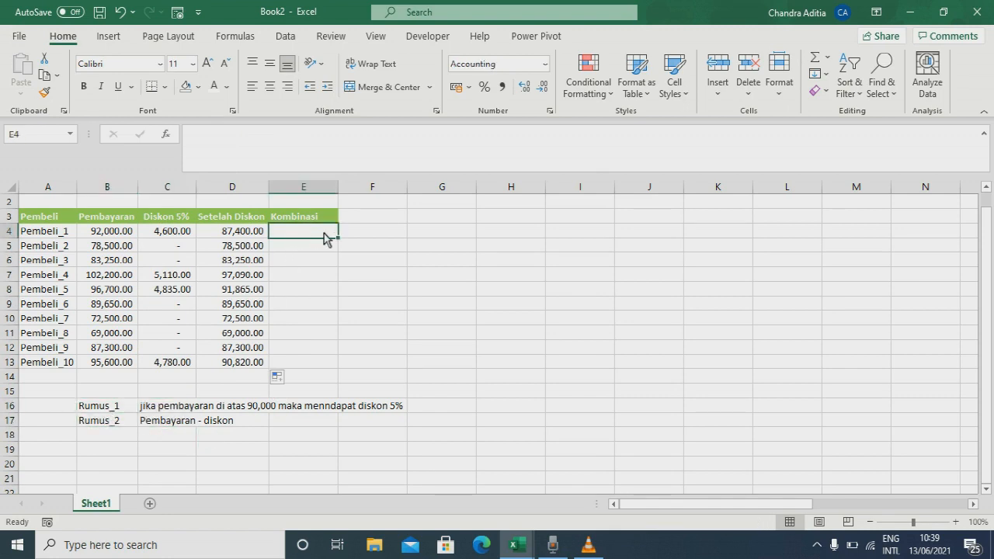
{"action": "type", "text": "=if"}
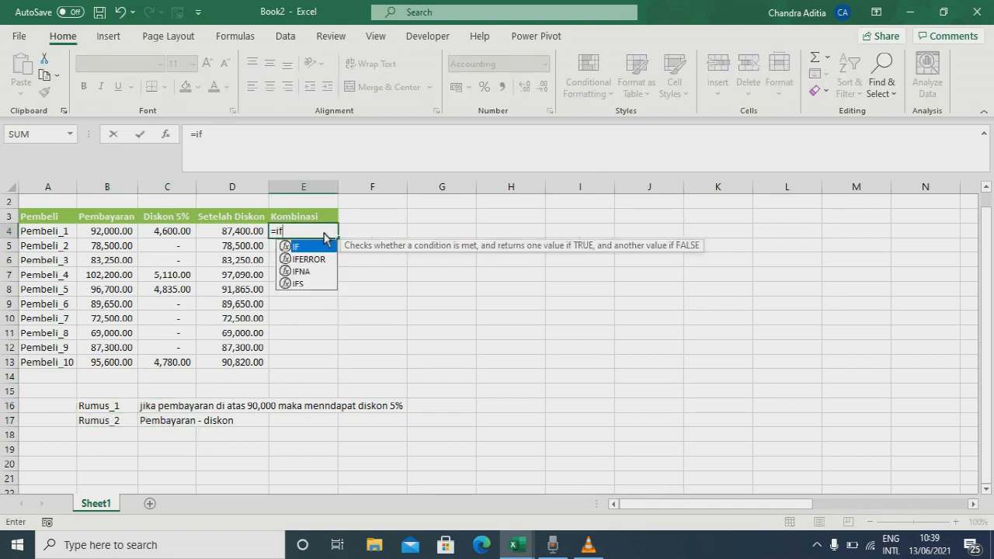
{"action": "type", "text": "("}
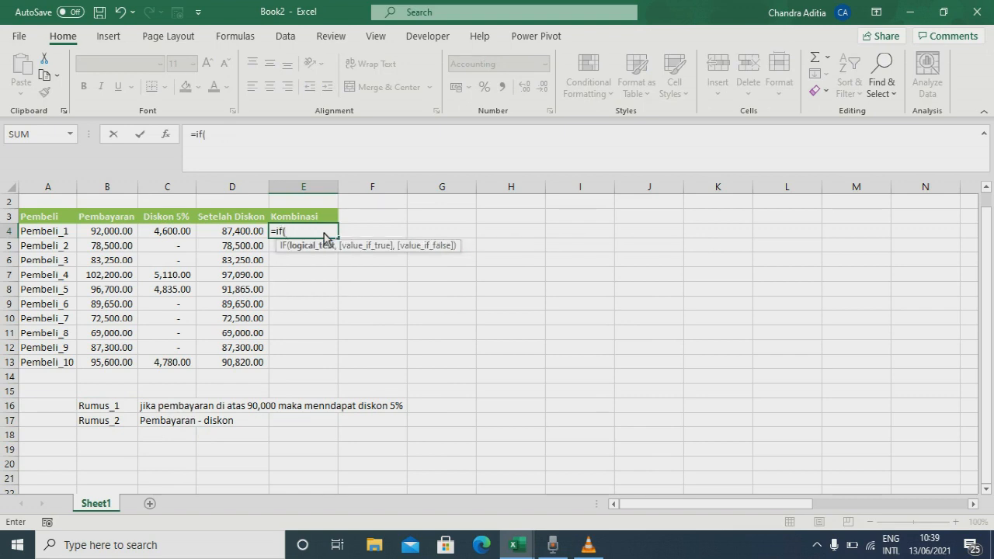
{"action": "key", "text": "Left"}
{"action": "key", "text": "Left"}
{"action": "key", "text": "Left"}
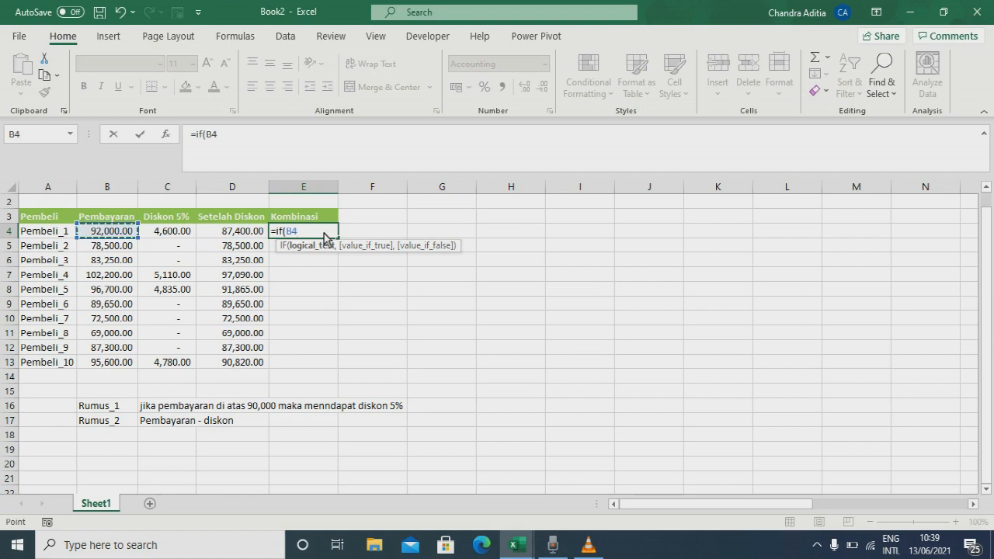
{"action": "type", "text": ">=90000,"}
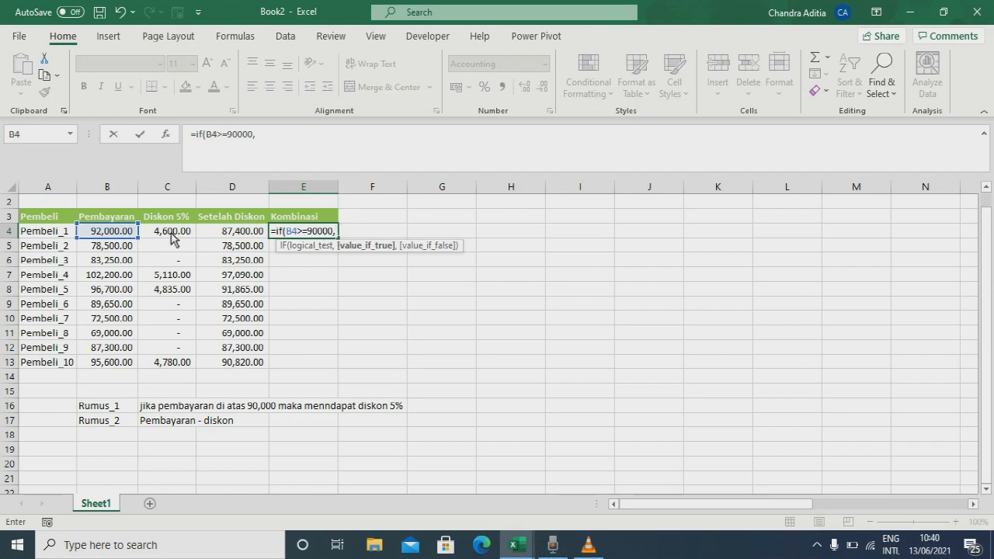
Complete the E4 formula with B4-B4*0.05 as the true value and B4 as the false value
{"action": "left_click", "coordinate": [116, 236]}
{"action": "type", "text": "-"}
{"action": "left_click", "coordinate": [119, 236]}
{"action": "type", "text": "*"}
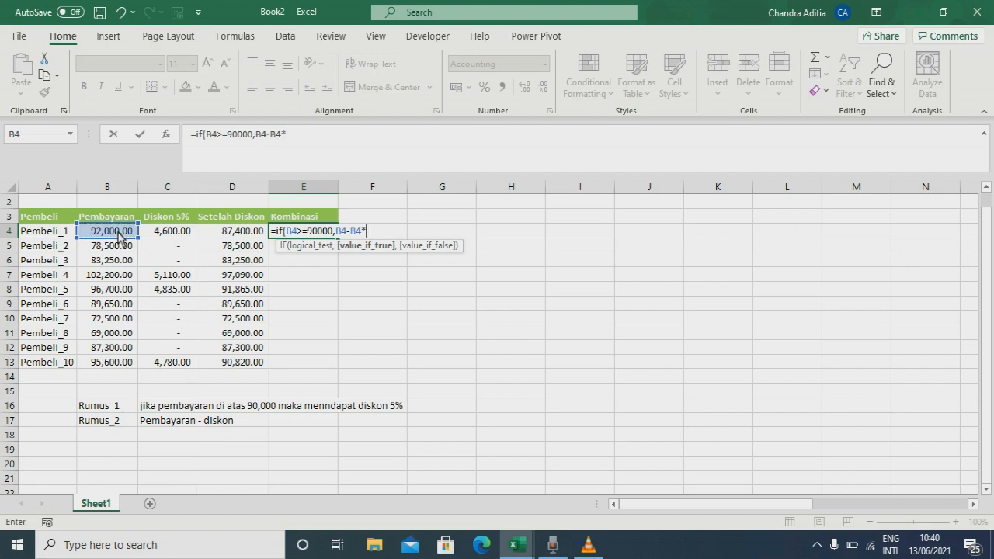
{"action": "type", "text": "0.05"}
{"action": "type", "text": ","}
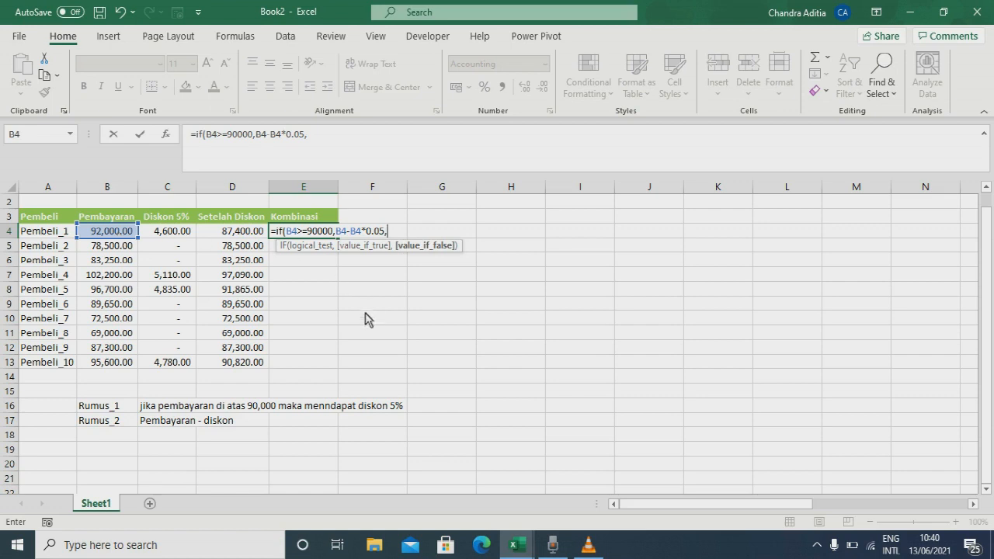
{"action": "left_click", "coordinate": [115, 233]}
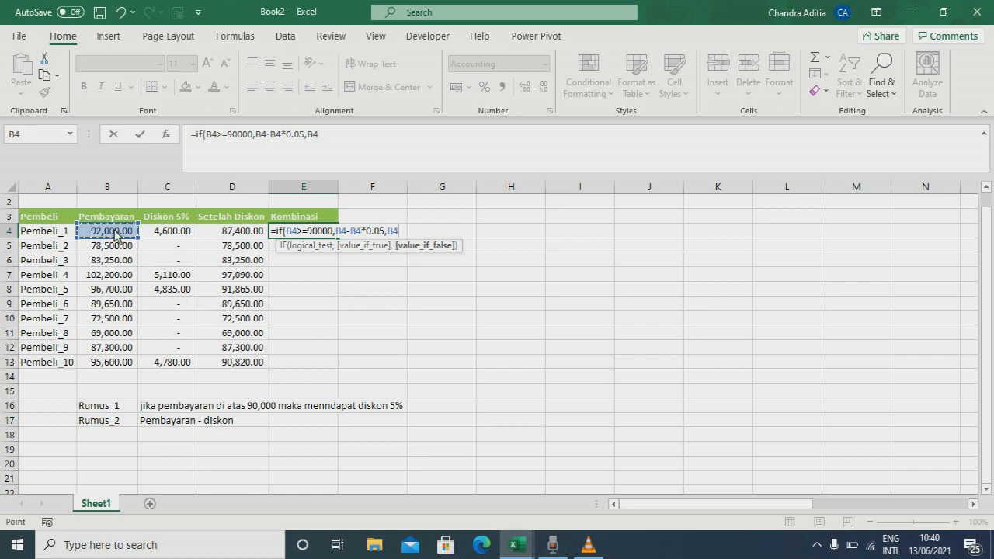
{"action": "type", "text": ")"}
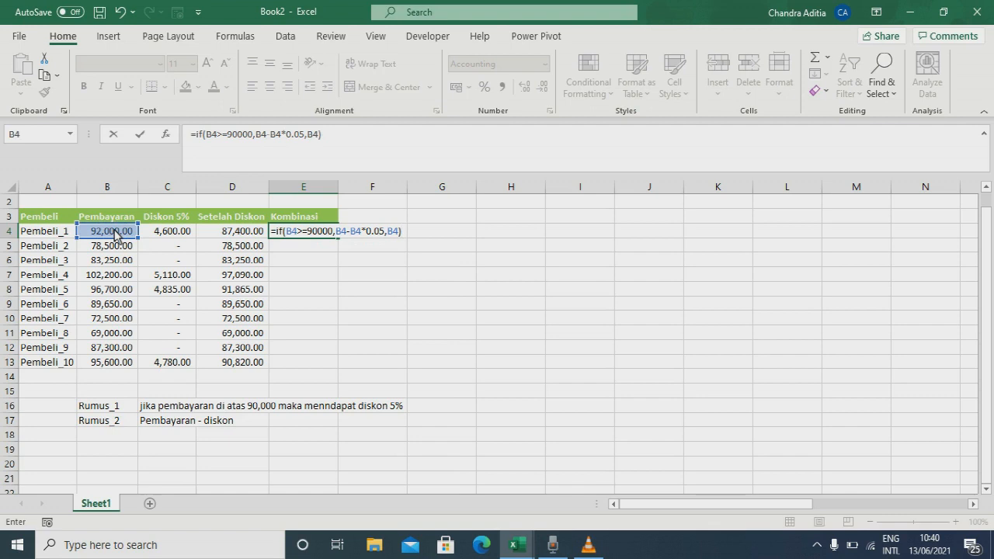
{"action": "key", "text": "Return"}
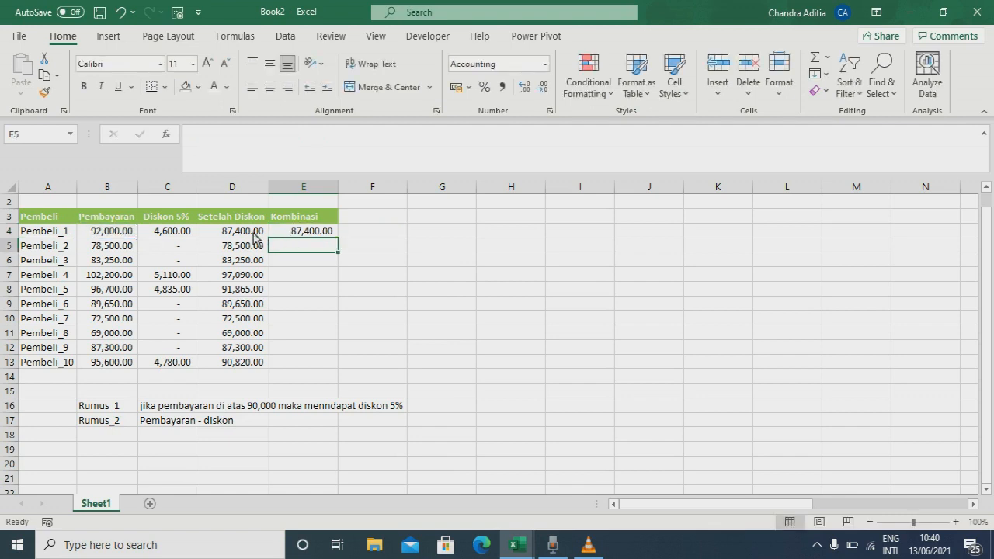
Fill the E4 formula down through E13 and compare the results with the Setelah Diskon column
{"action": "left_click_drag", "start_coordinate": [217, 231], "coordinate": [305, 264]}
{"action": "left_click", "coordinate": [295, 233]}
{"action": "double_click", "coordinate": [337, 238]}
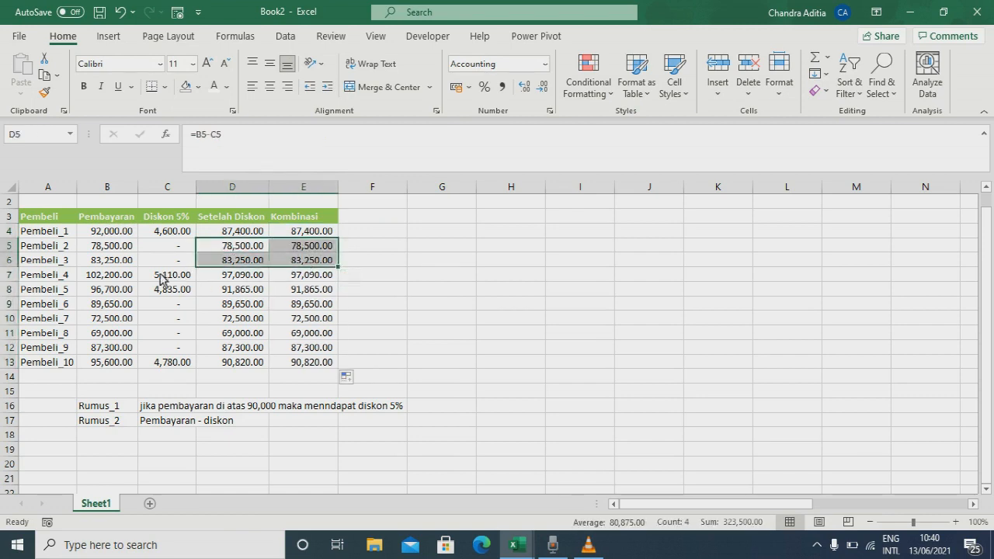
{"action": "left_click_drag", "start_coordinate": [104, 276], "coordinate": [292, 293]}
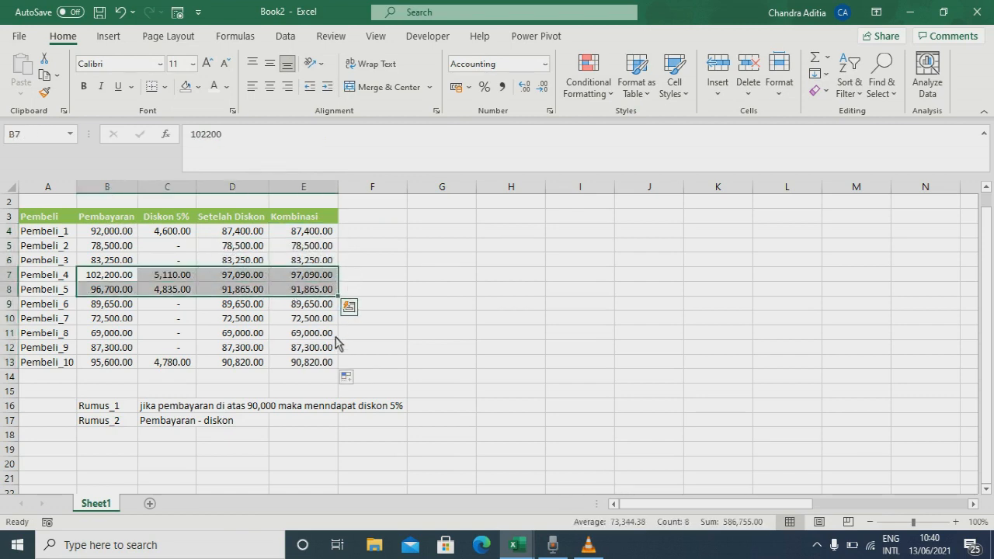
Total the Setelah Diskon and Kombinasi columns with SUM over rows 4 to 13 in D14 and E14
{"action": "left_click", "coordinate": [303, 378]}
{"action": "left_click", "coordinate": [243, 384]}
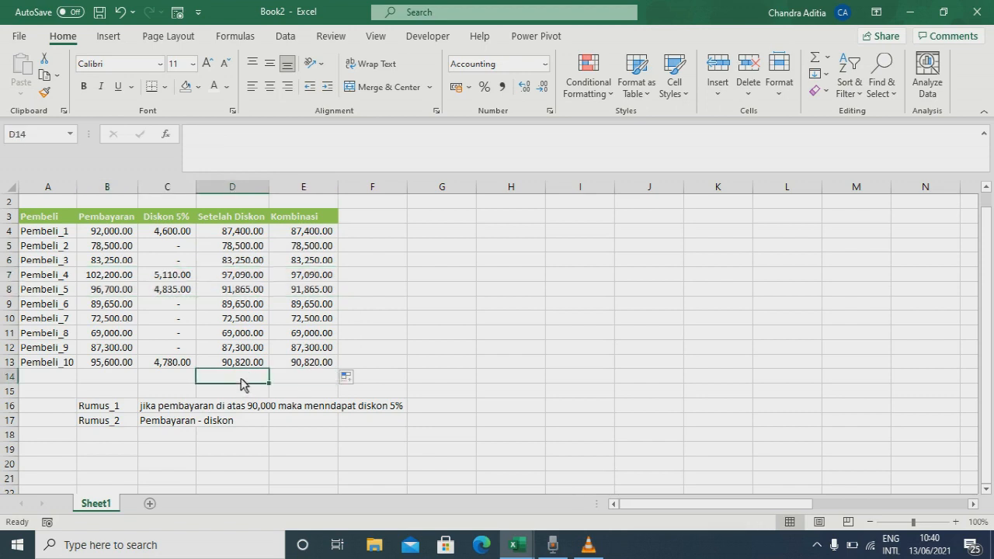
{"action": "key", "text": "alt+="}
{"action": "key", "text": "ctrl+Return"}
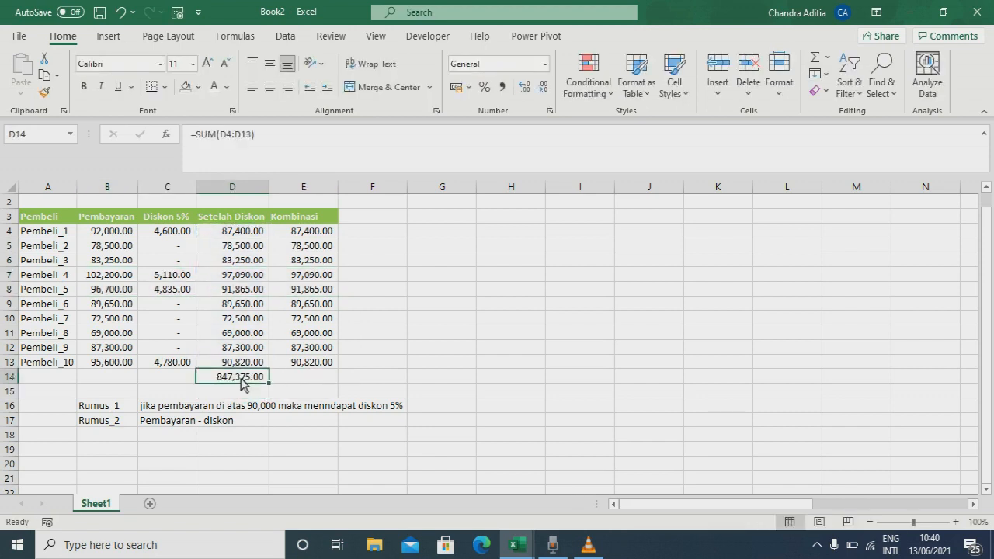
{"action": "left_click", "coordinate": [276, 380]}
{"action": "key", "text": "alt+="}
{"action": "key", "text": "Return"}
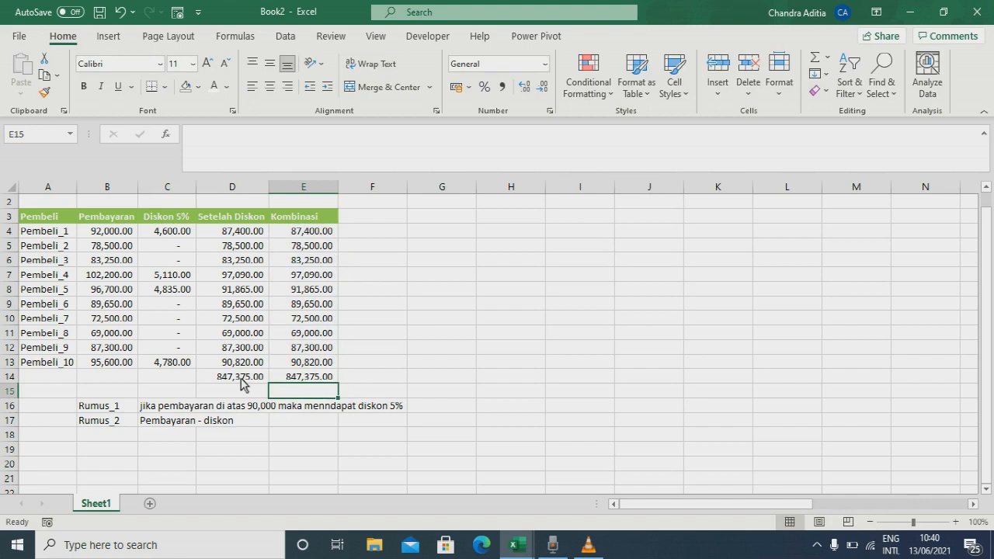
{"action": "left_click", "coordinate": [243, 383]}
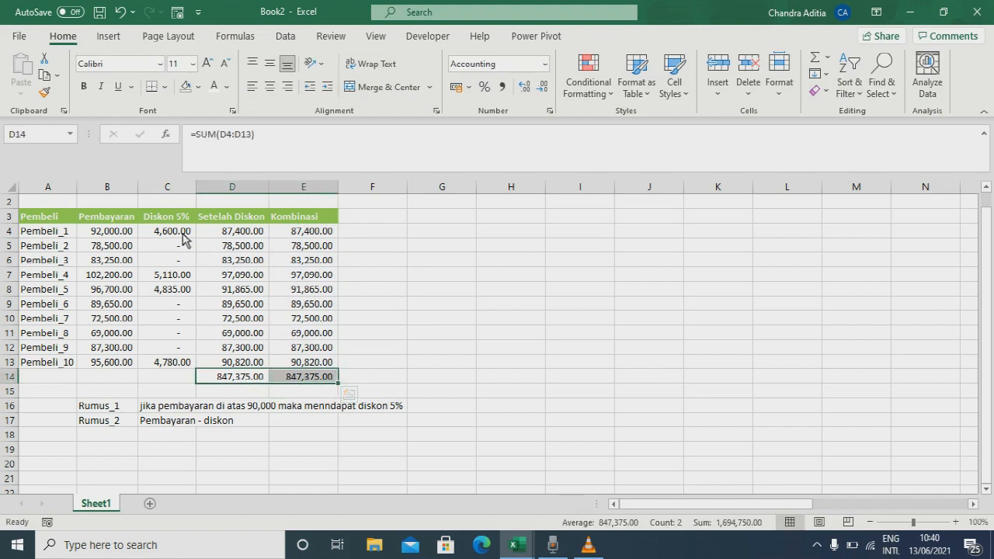
Review the D4 and E4 formulas, examining the condition and true value of the combined IF formula in Kombinasi
{"action": "left_click_drag", "start_coordinate": [173, 230], "coordinate": [312, 363]}
{"action": "left_click", "coordinate": [250, 235]}
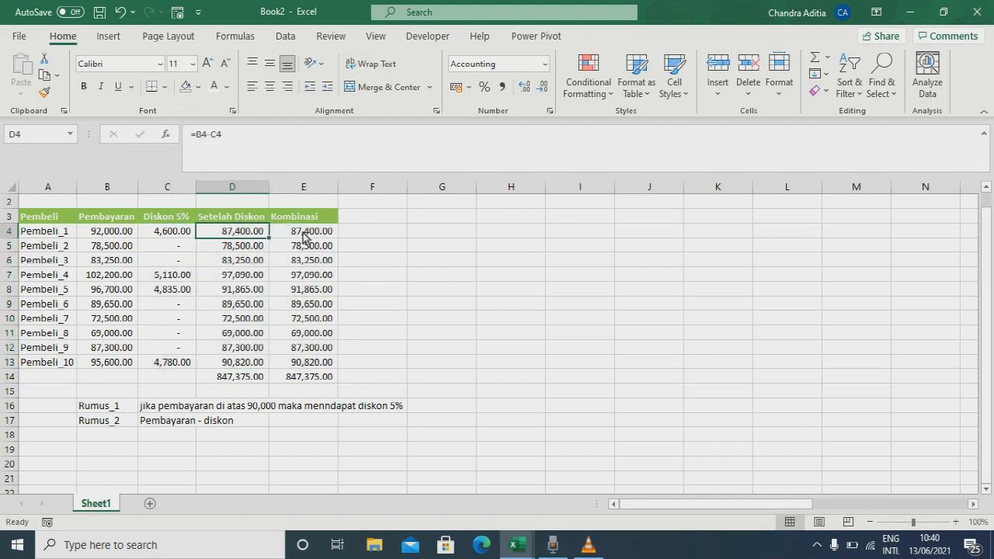
{"action": "left_click", "coordinate": [305, 235]}
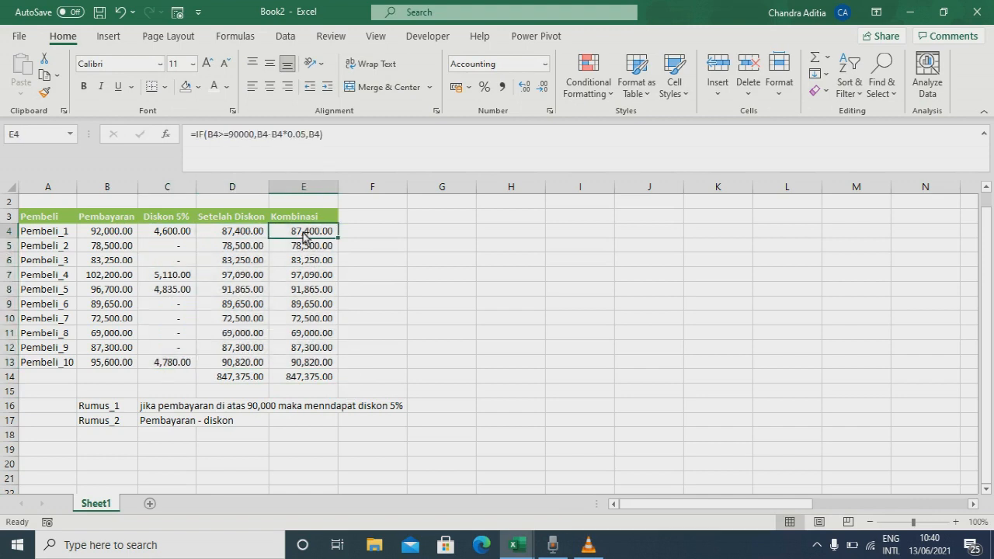
{"action": "left_click", "coordinate": [210, 135]}
{"action": "left_click", "coordinate": [231, 189]}
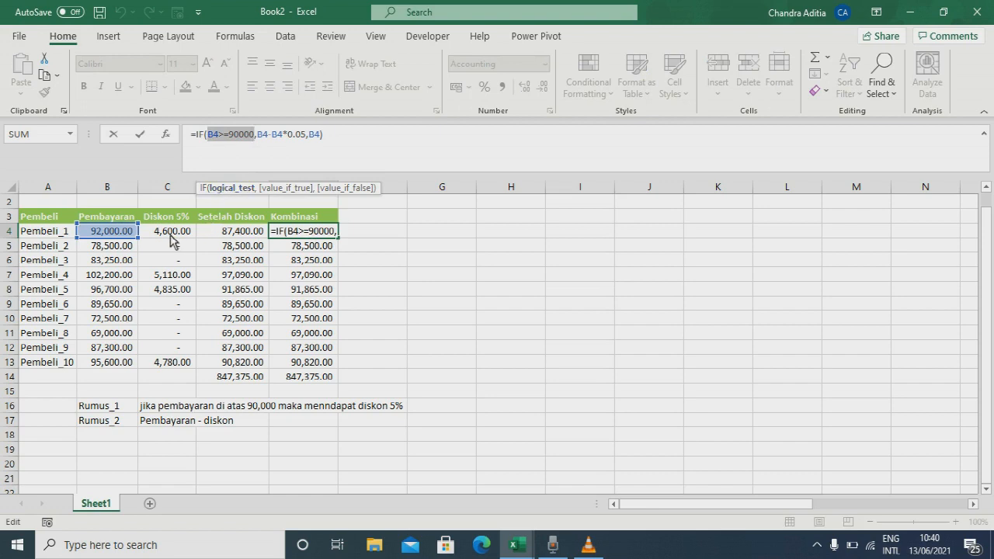
{"action": "left_click", "coordinate": [272, 190]}
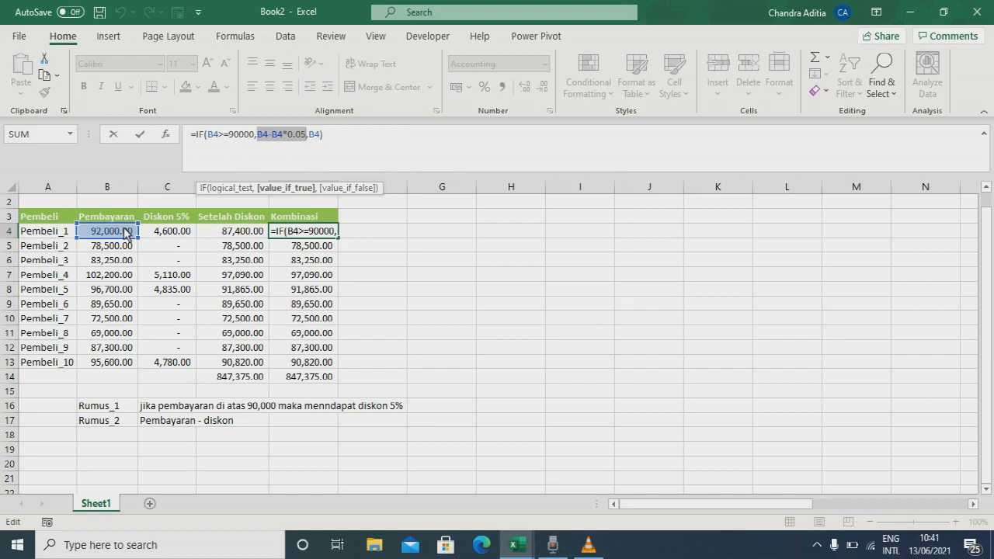
{"action": "key", "text": "ctrl+Return"}
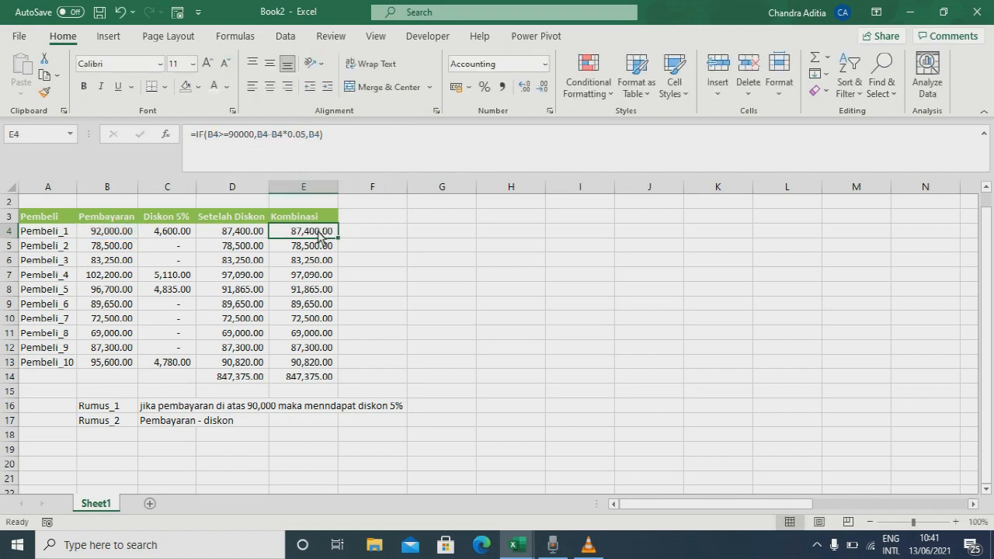
{"action": "left_click_drag", "start_coordinate": [318, 231], "coordinate": [323, 363]}
{"action": "left_click", "coordinate": [379, 260]}
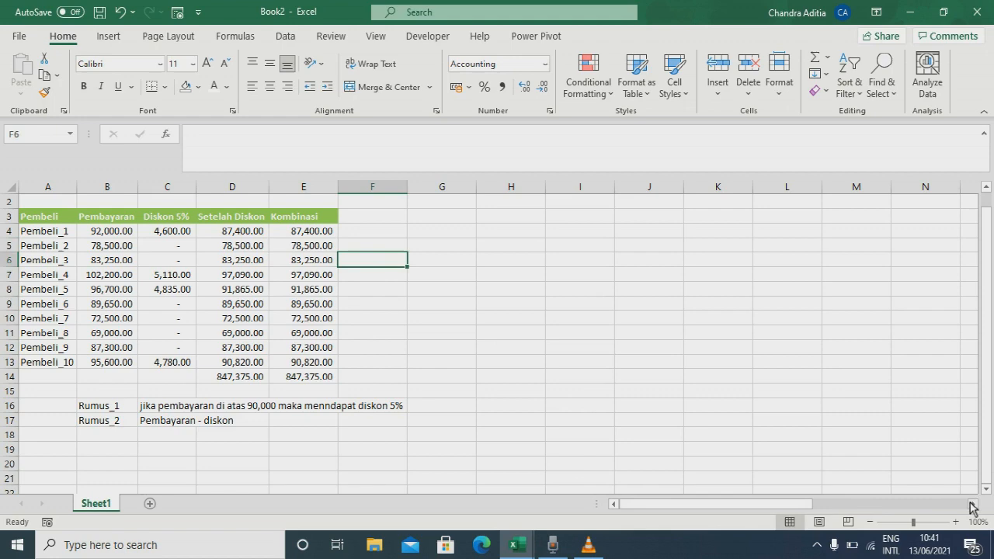
Go to the sales table starting at column R and examine its sales quantity, item price, payment and Gaji values
{"action": "left_click_drag", "start_coordinate": [973, 506], "coordinate": [968, 506]}
{"action": "scroll", "coordinate": [637, 373], "scroll_direction": "up", "scroll_amount": 1}
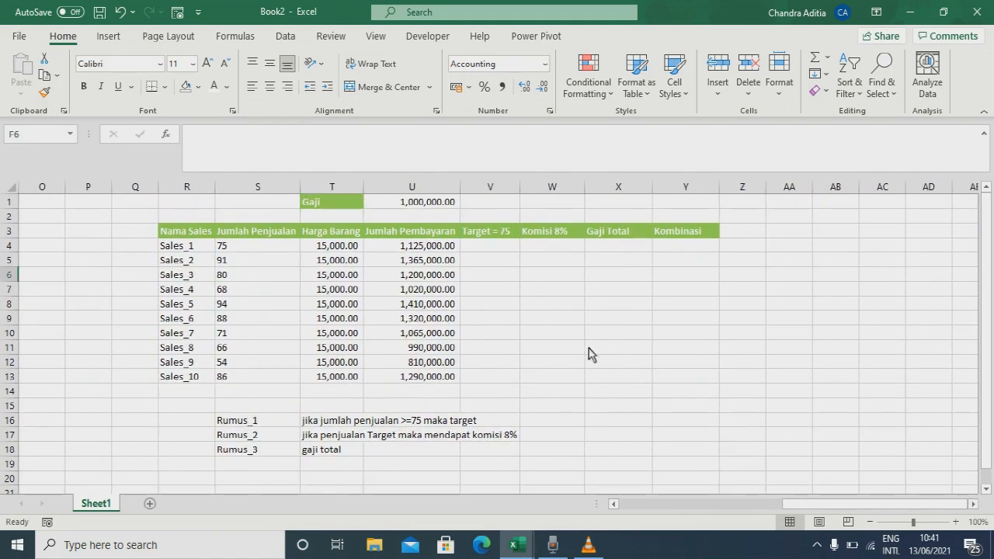
{"action": "left_click_drag", "start_coordinate": [178, 231], "coordinate": [276, 378]}
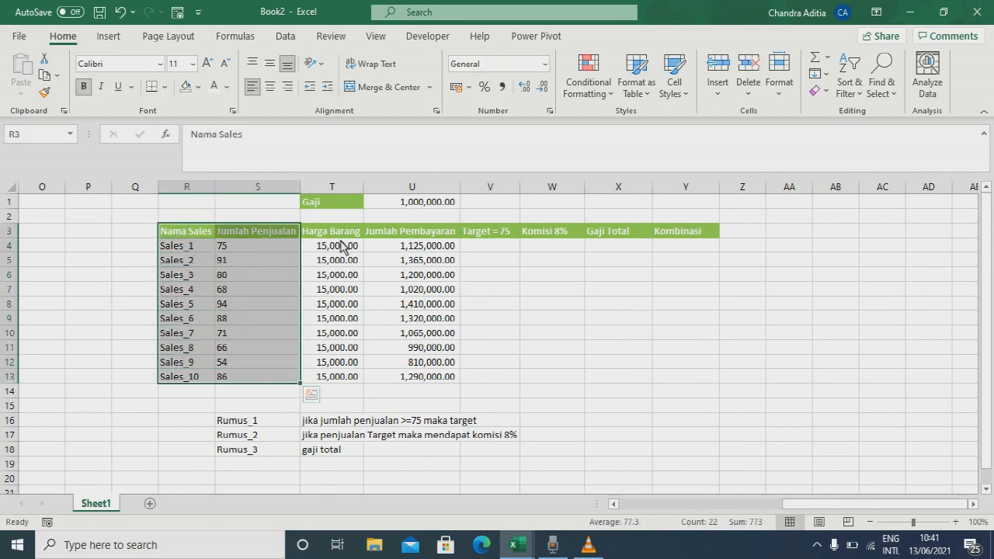
{"action": "left_click_drag", "start_coordinate": [343, 236], "coordinate": [337, 379]}
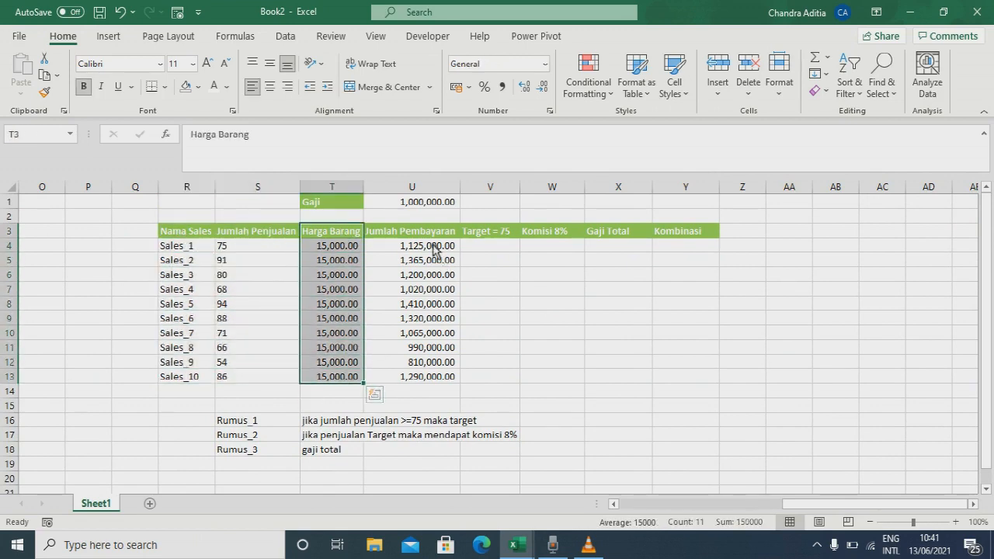
{"action": "left_click_drag", "start_coordinate": [422, 239], "coordinate": [426, 369]}
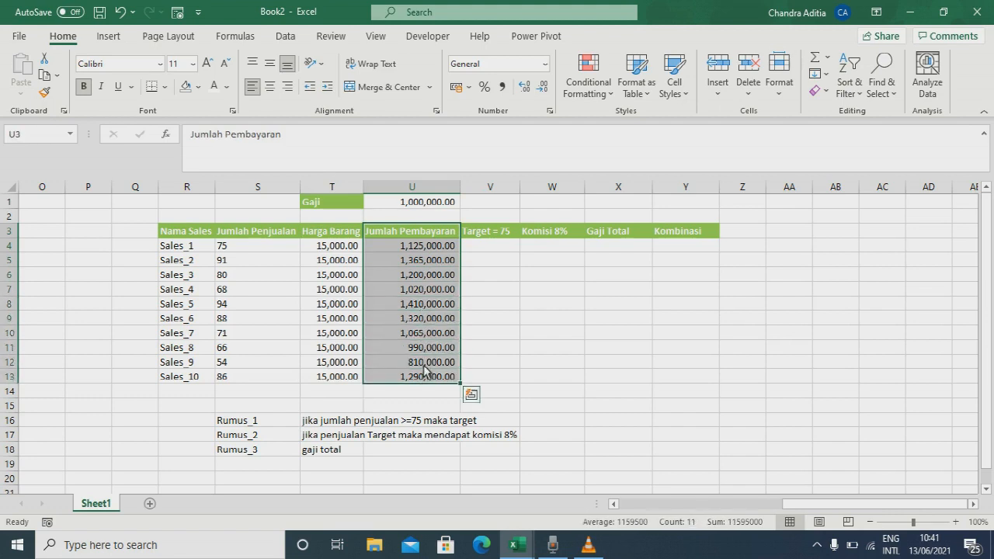
{"action": "left_click_drag", "start_coordinate": [329, 204], "coordinate": [435, 208]}
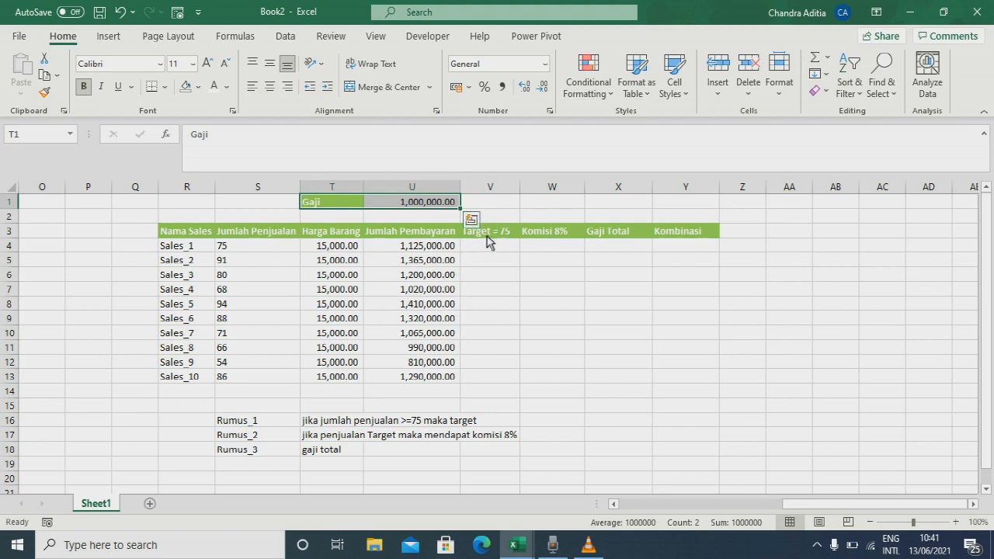
Examine the empty Target = 75, Komisi 8% and Gaji Total columns and read the Rumus_1 target rule in T16
{"action": "left_click", "coordinate": [489, 236]}
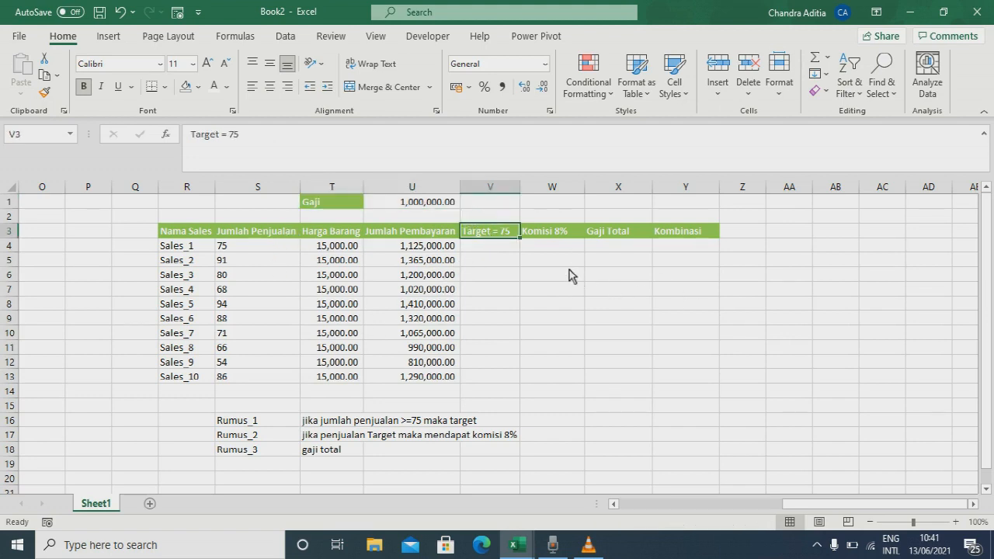
{"action": "left_click_drag", "start_coordinate": [503, 236], "coordinate": [490, 381]}
{"action": "left_click", "coordinate": [489, 377]}
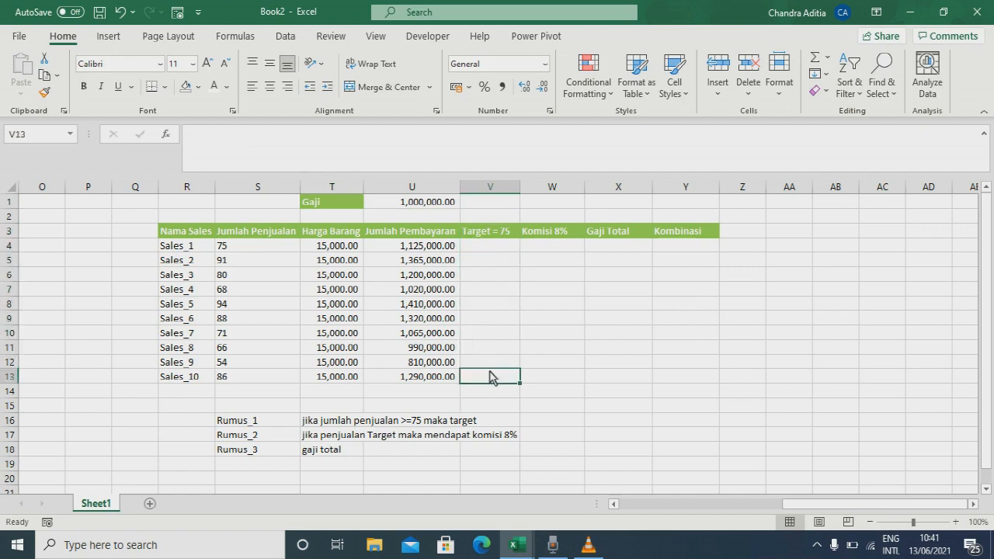
{"action": "left_click", "coordinate": [499, 235]}
{"action": "left_click_drag", "start_coordinate": [553, 235], "coordinate": [552, 378]}
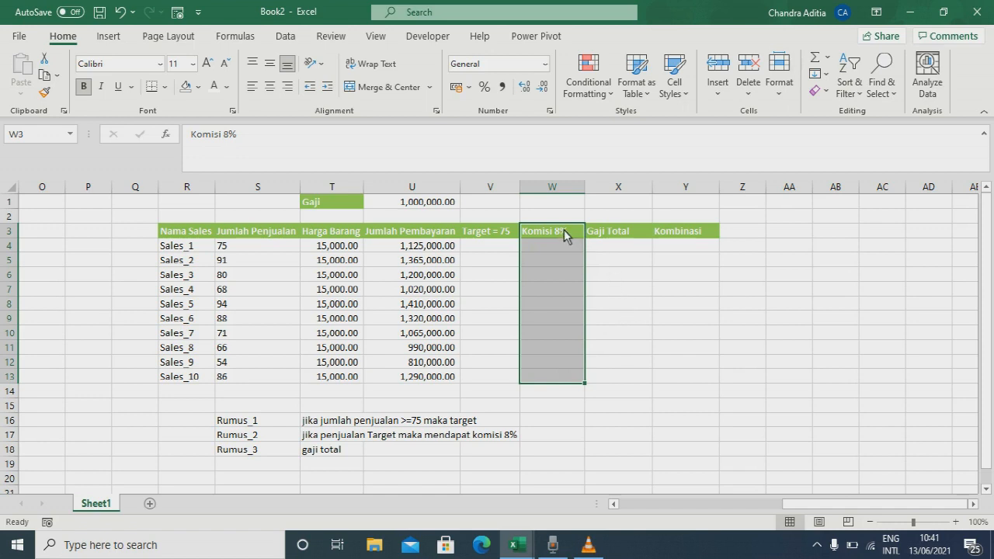
{"action": "left_click_drag", "start_coordinate": [628, 235], "coordinate": [619, 383]}
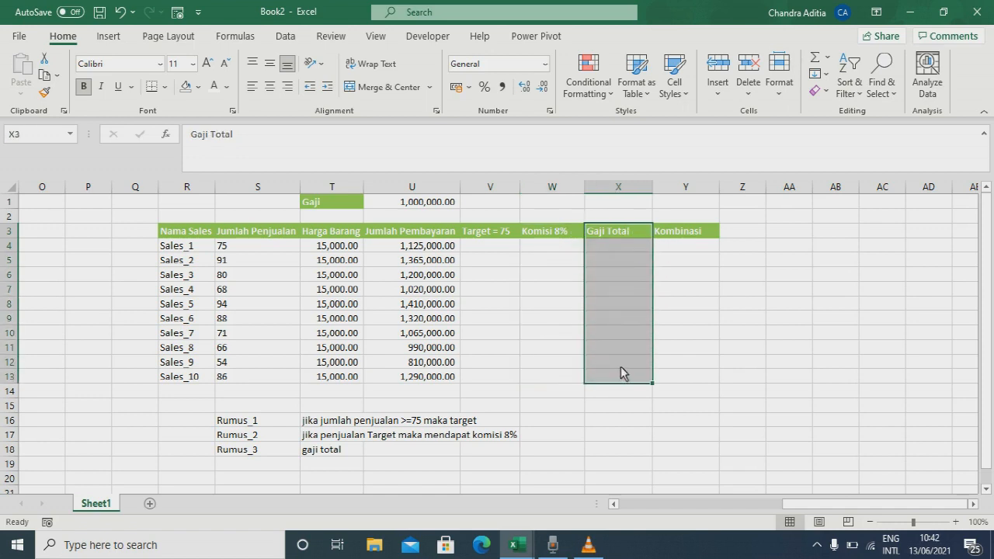
{"action": "left_click", "coordinate": [324, 424]}
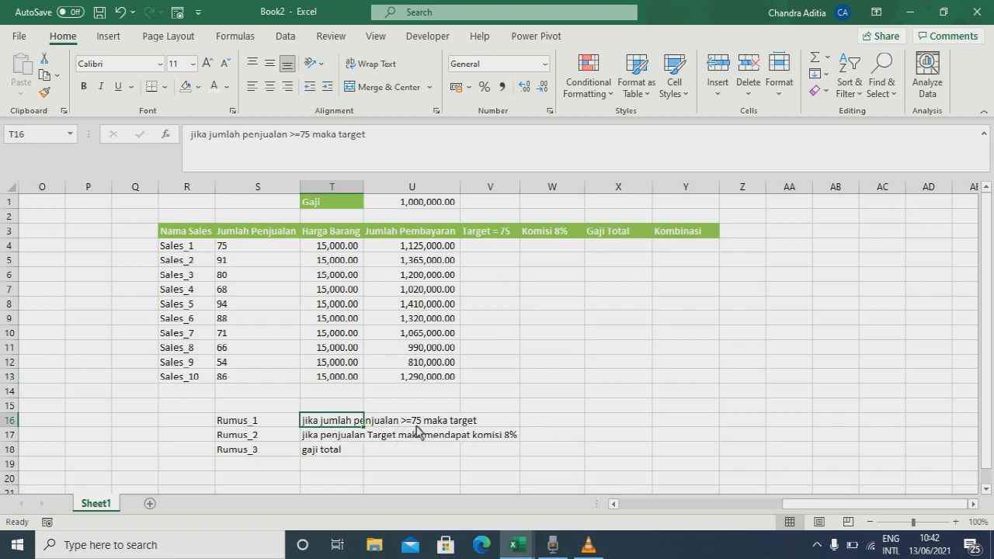
{"action": "left_click_drag", "start_coordinate": [499, 250], "coordinate": [492, 377]}
{"action": "left_click", "coordinate": [492, 377]}
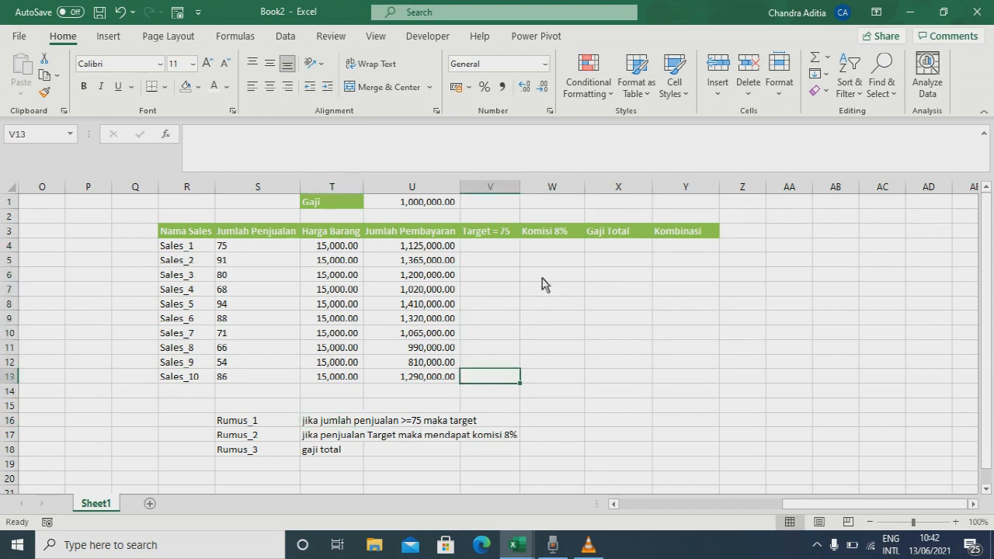
Examine the empty Komisi 8% and Gaji Total columns, the Gaji value in U1, and columns V to X against Kombinasi
{"action": "left_click_drag", "start_coordinate": [552, 250], "coordinate": [541, 379]}
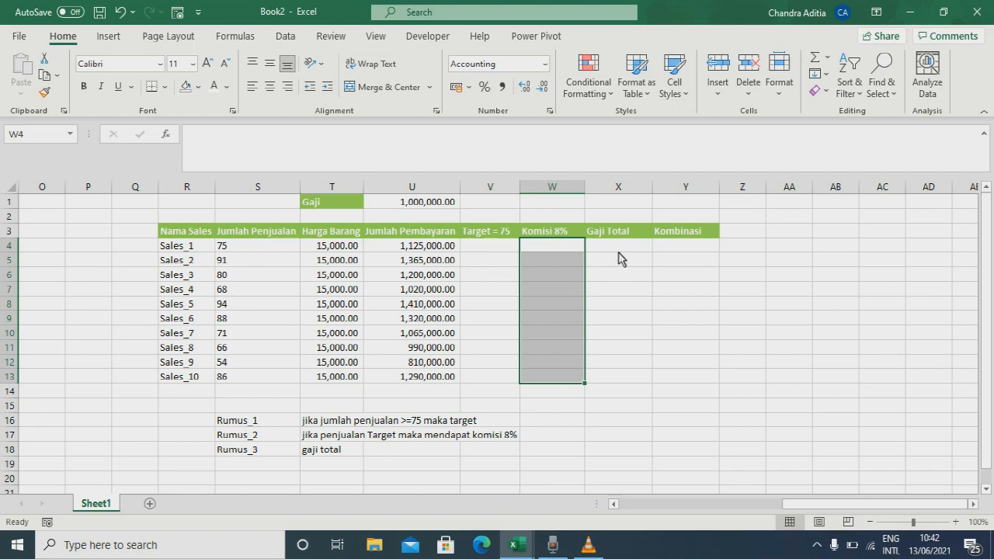
{"action": "left_click_drag", "start_coordinate": [619, 247], "coordinate": [613, 388]}
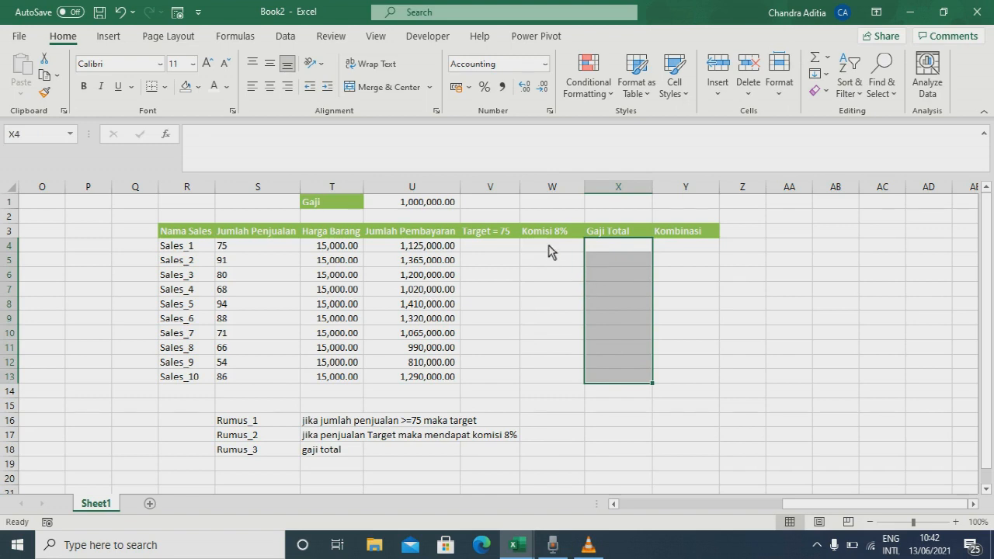
{"action": "left_click", "coordinate": [549, 250]}
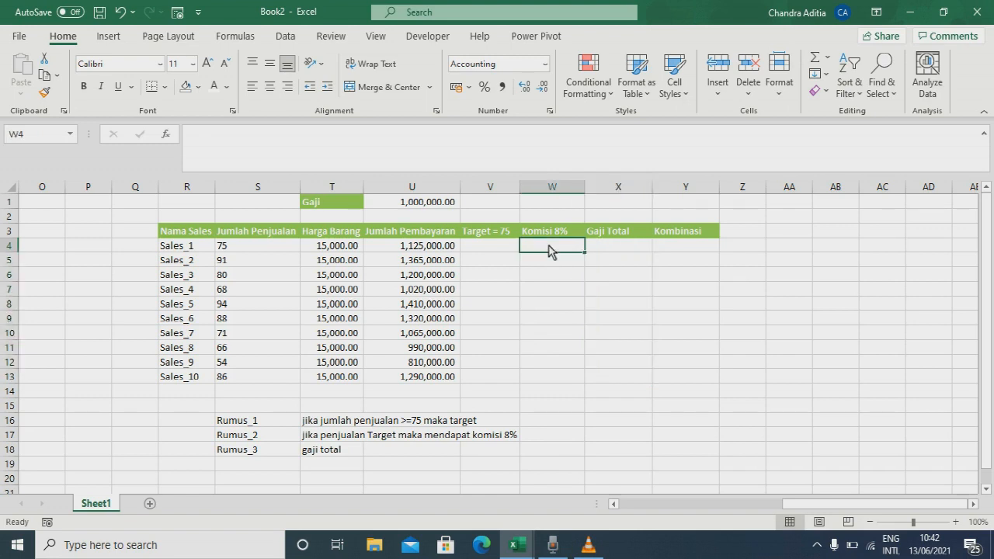
{"action": "left_click", "coordinate": [424, 206]}
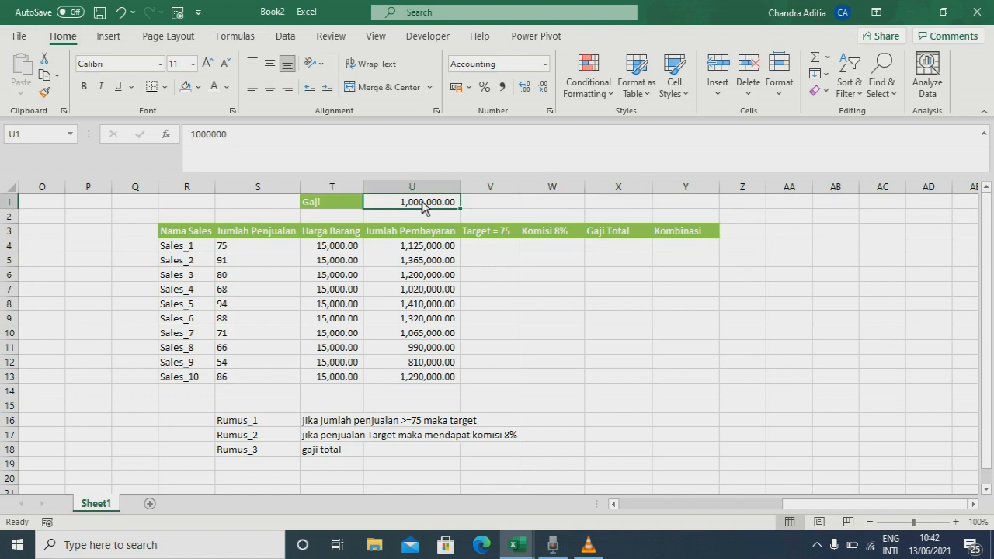
{"action": "left_click_drag", "start_coordinate": [501, 190], "coordinate": [606, 196]}
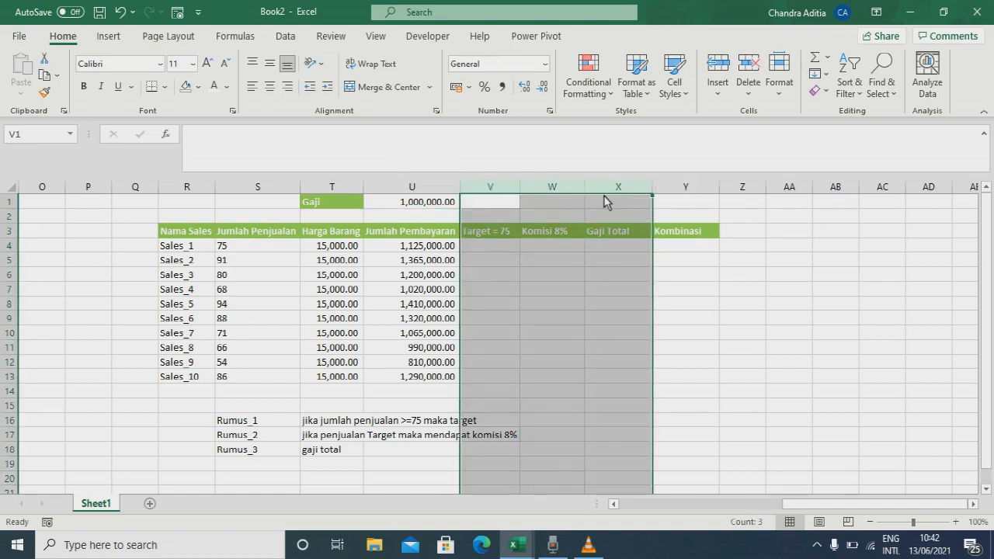
{"action": "left_click", "coordinate": [688, 248]}
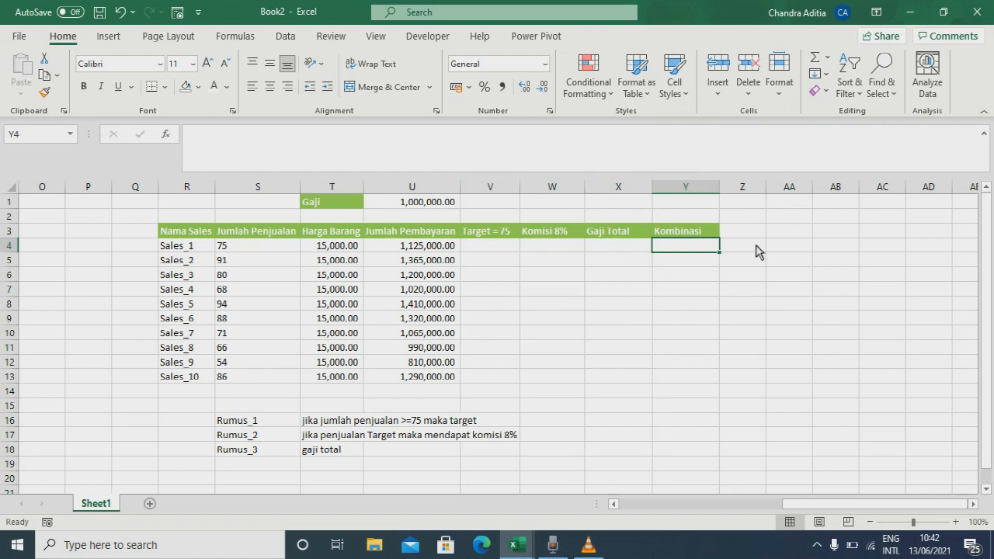
{"action": "left_click", "coordinate": [607, 193]}
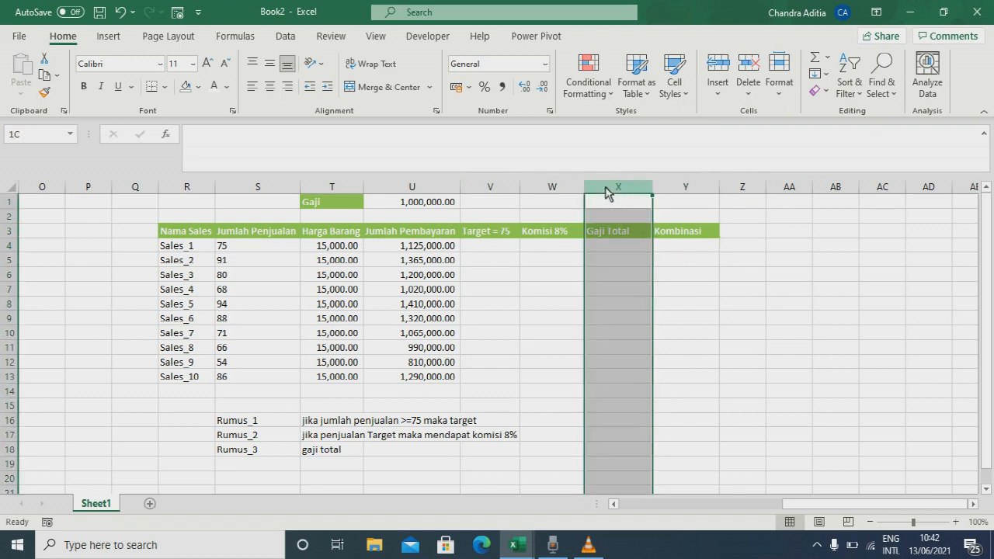
{"action": "left_click_drag", "start_coordinate": [607, 193], "coordinate": [497, 194]}
{"action": "left_click", "coordinate": [688, 252]}
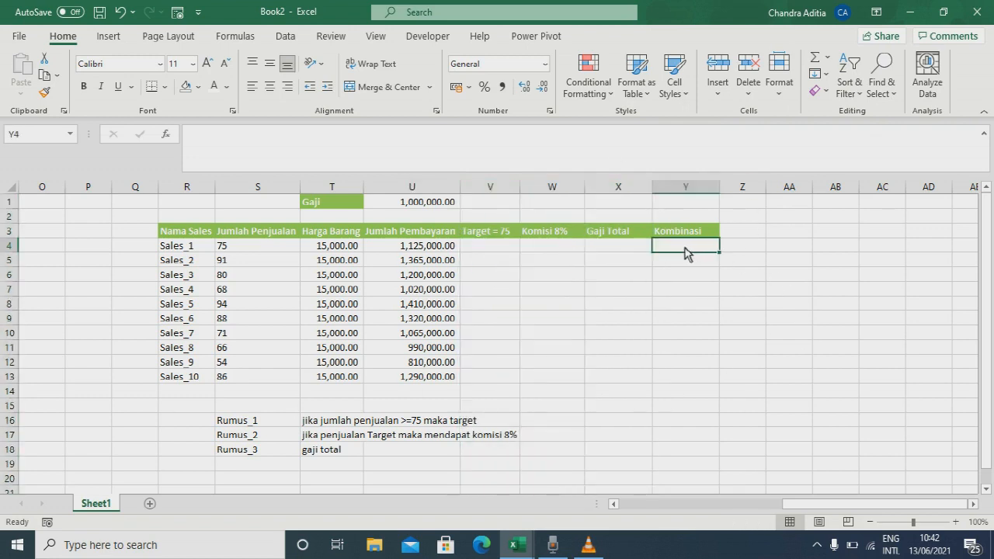
Enter =IF(S4>=75,"Target","Tidak Target") in V4 and fill it down the Target = 75 column to row 13
{"action": "left_click", "coordinate": [505, 247]}
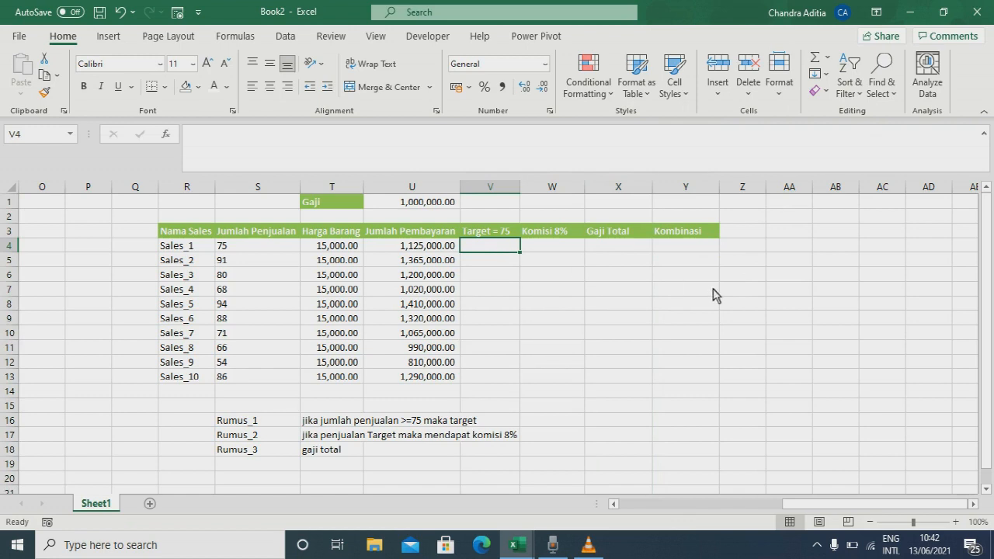
{"action": "type", "text": "=if("}
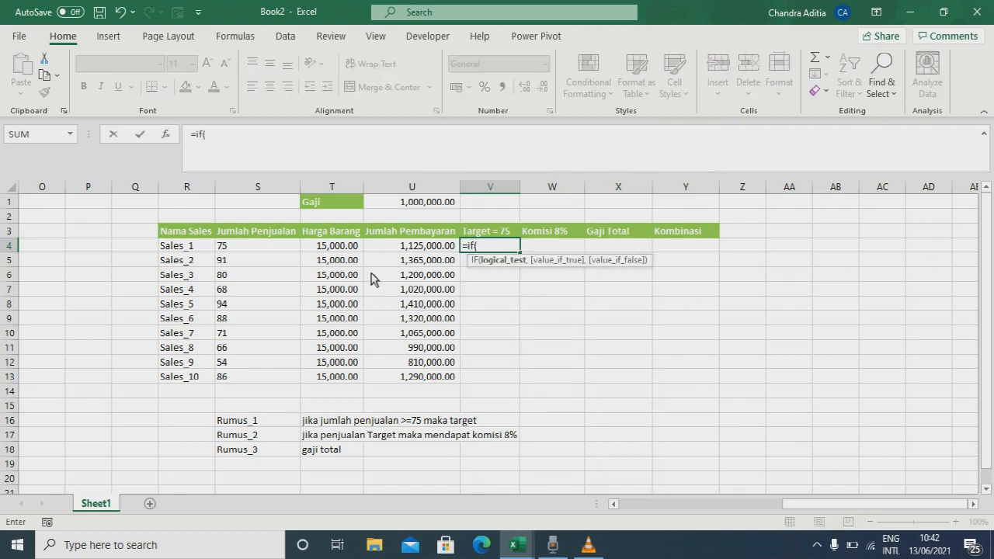
{"action": "left_click", "coordinate": [257, 247]}
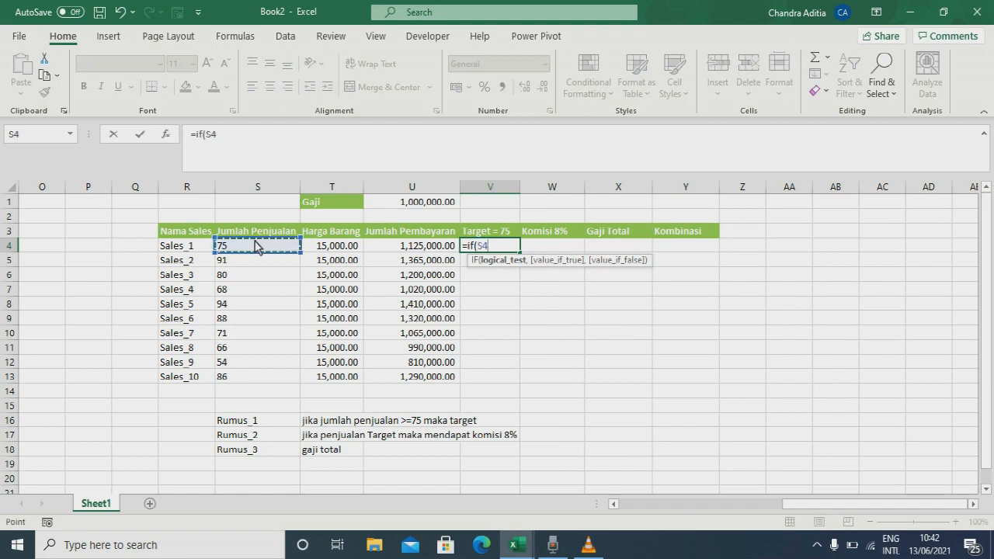
{"action": "type", "text": ">=75,\"Tar"}
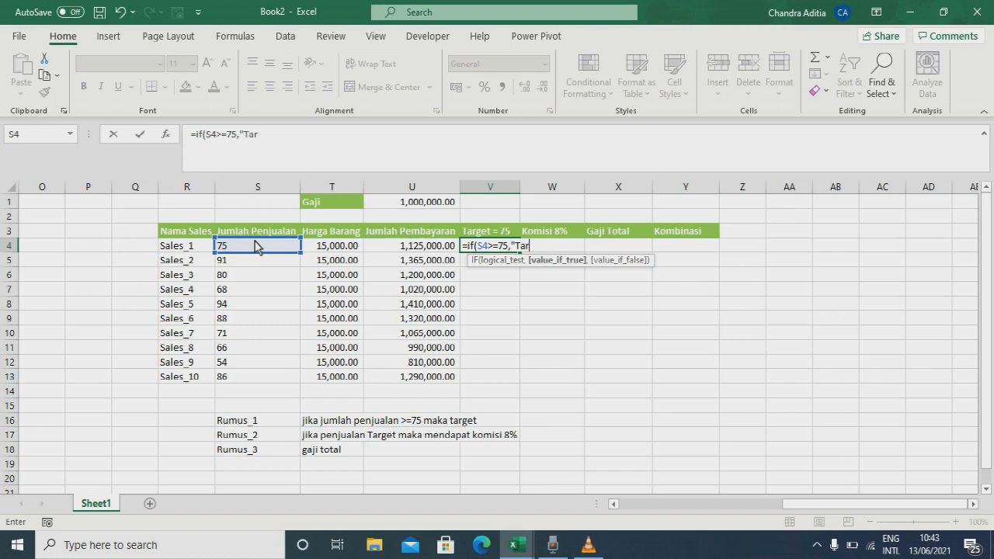
{"action": "type", "text": "get\",\"Tidak Target"}
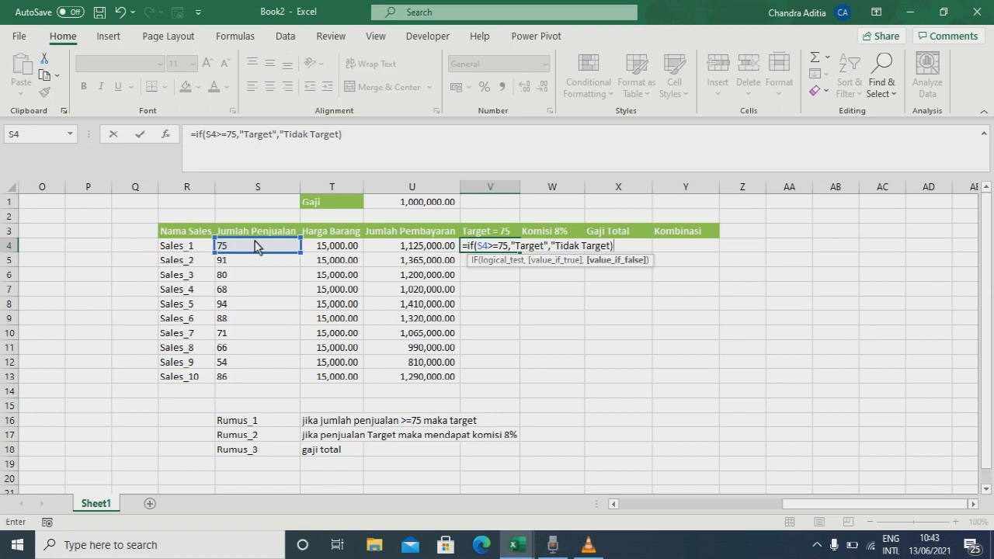
{"action": "key", "text": "Return"}
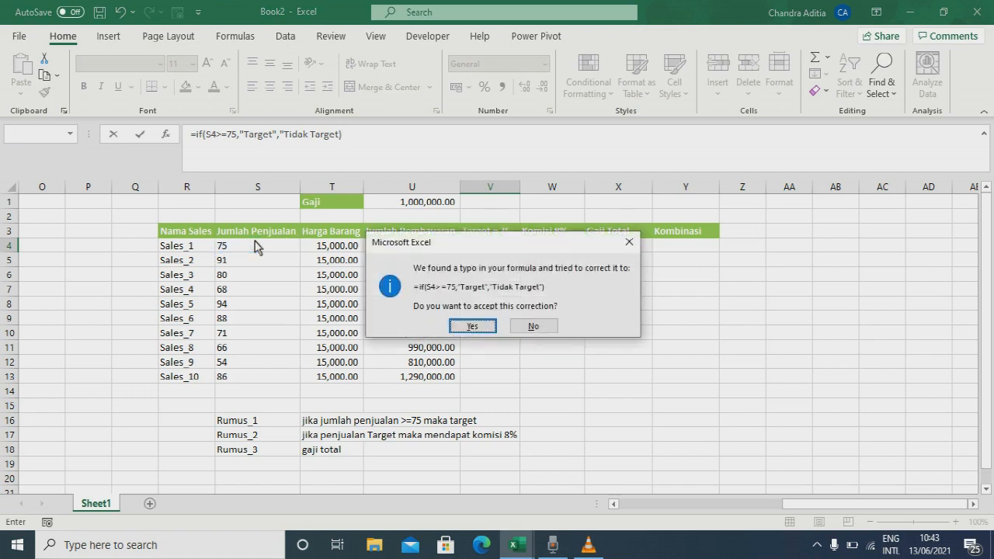
{"action": "key", "text": "Return"}
{"action": "left_click", "coordinate": [488, 245]}
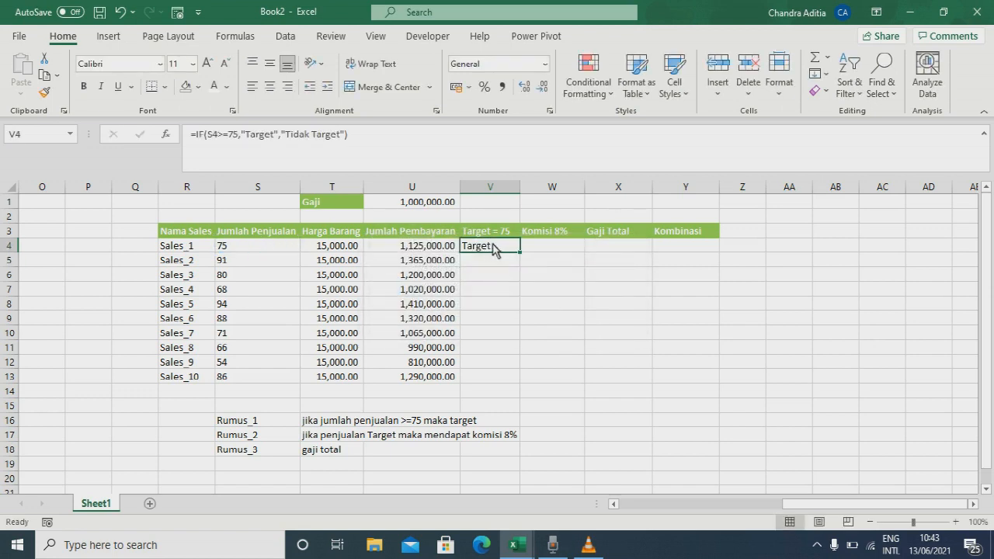
{"action": "double_click", "coordinate": [518, 253]}
{"action": "key", "text": "Right"}
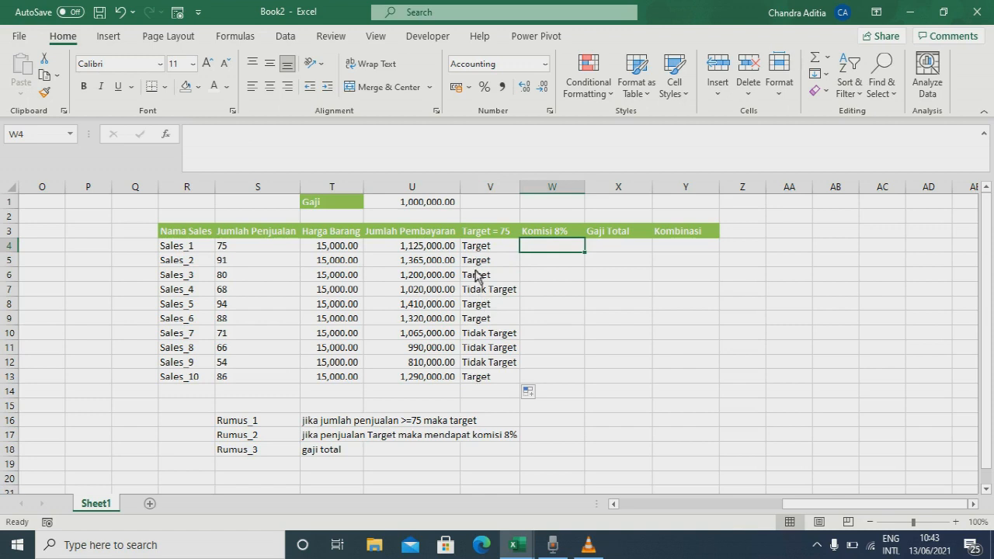
Compare the sales quantities in column S with the target results in column V for rows 4 to 13
{"action": "left_click_drag", "start_coordinate": [239, 291], "coordinate": [475, 297]}
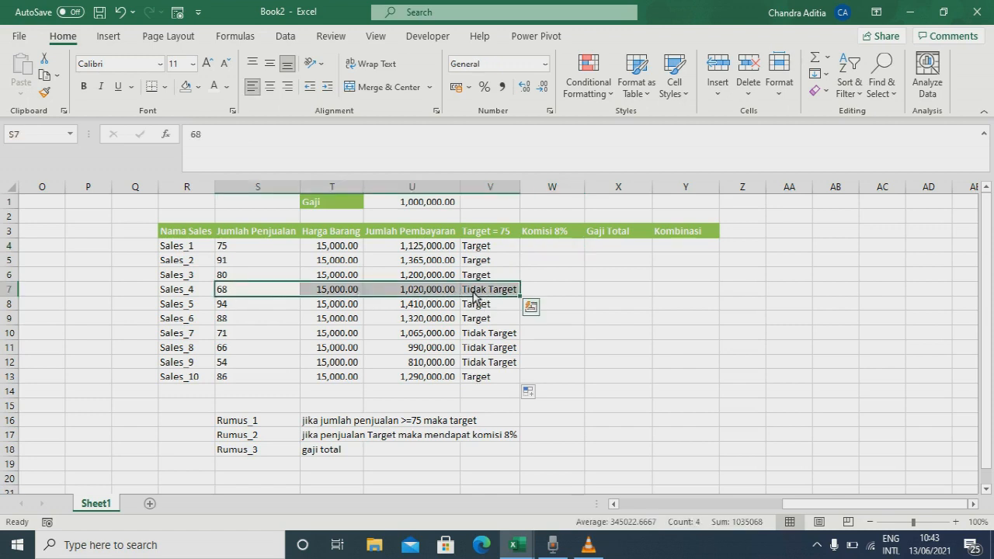
{"action": "left_click_drag", "start_coordinate": [266, 336], "coordinate": [476, 369]}
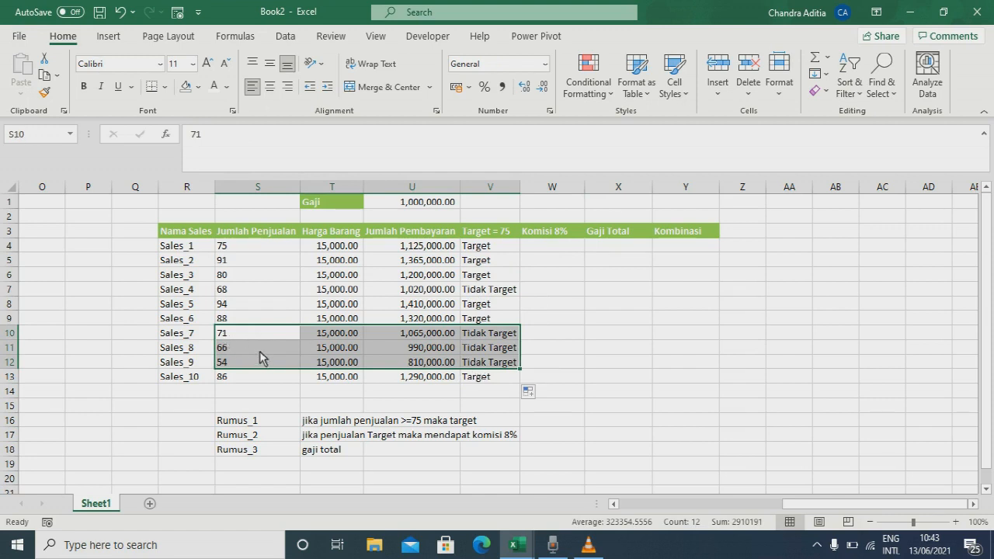
{"action": "left_click_drag", "start_coordinate": [247, 249], "coordinate": [256, 277]}
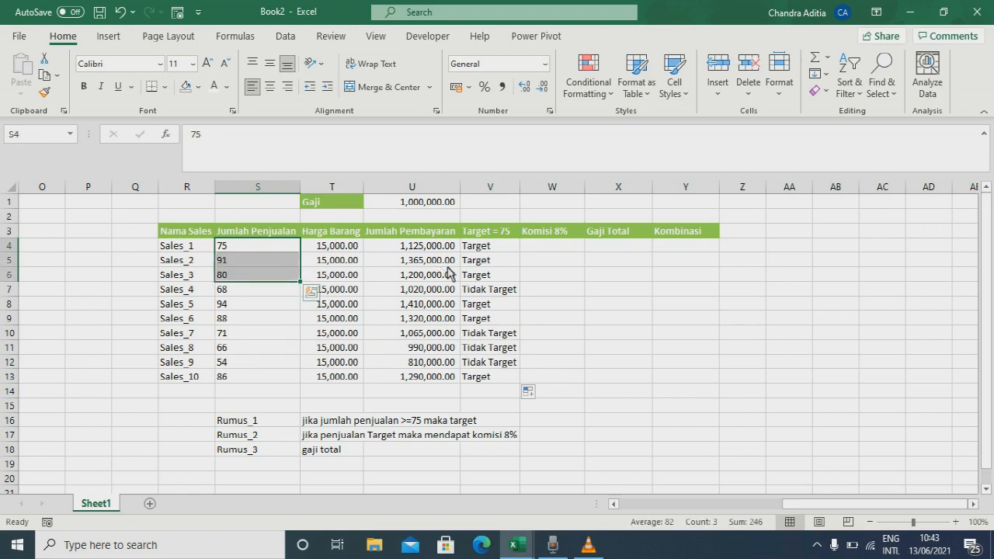
{"action": "left_click", "coordinate": [501, 247]}
{"action": "left_click_drag", "start_coordinate": [488, 364], "coordinate": [478, 381]}
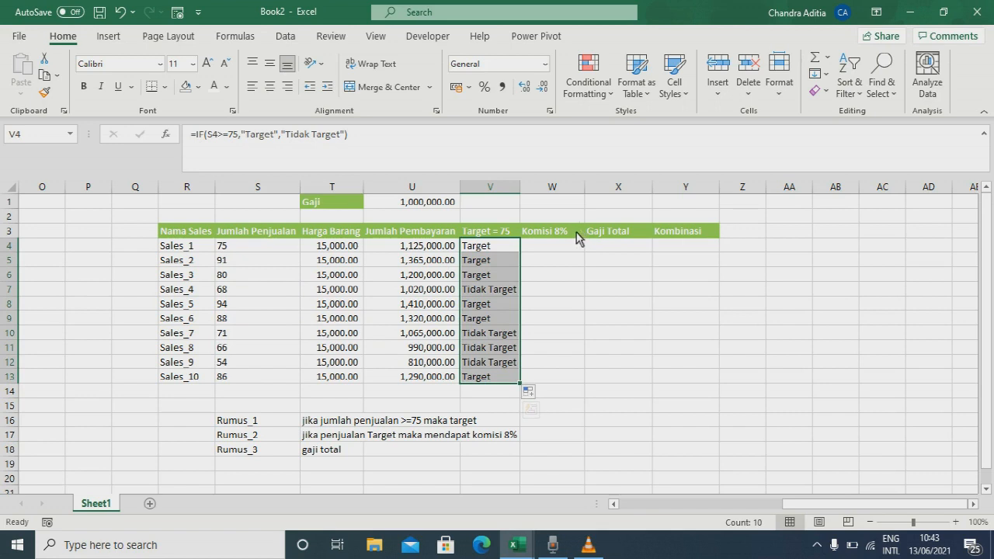
Enter =IF(V4="Target",U4*0.08,0) in W4 and fill it down the Komisi 8% column to row 13
{"action": "left_click", "coordinate": [557, 247]}
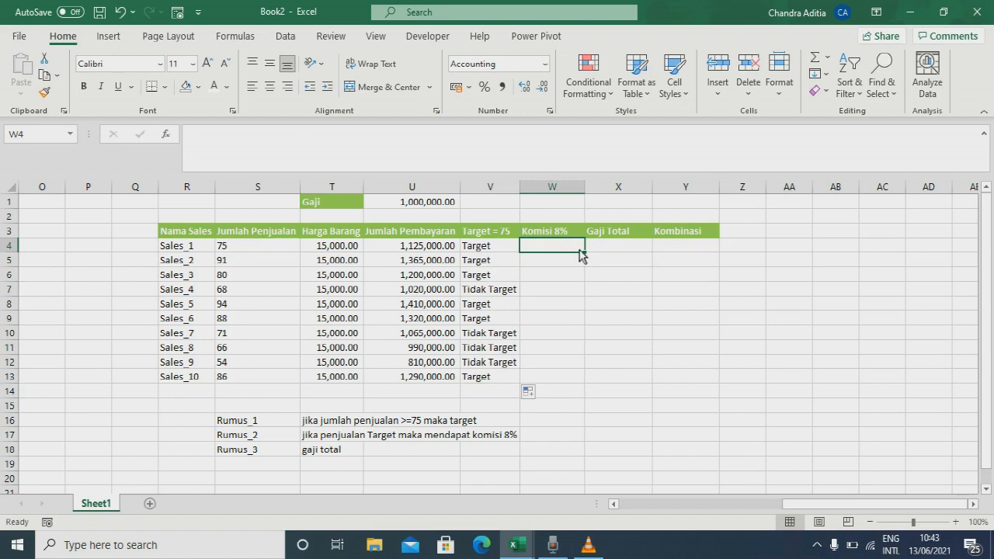
{"action": "left_click", "coordinate": [497, 247]}
{"action": "left_click", "coordinate": [564, 253]}
{"action": "type", "text": "=if("}
{"action": "key", "text": "Left"}
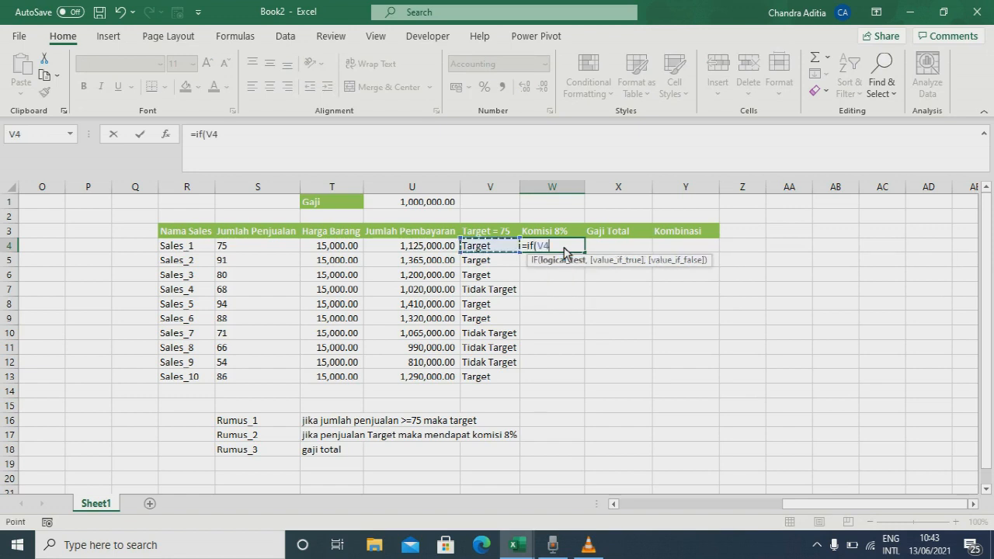
{"action": "type", "text": "=\"Target"}
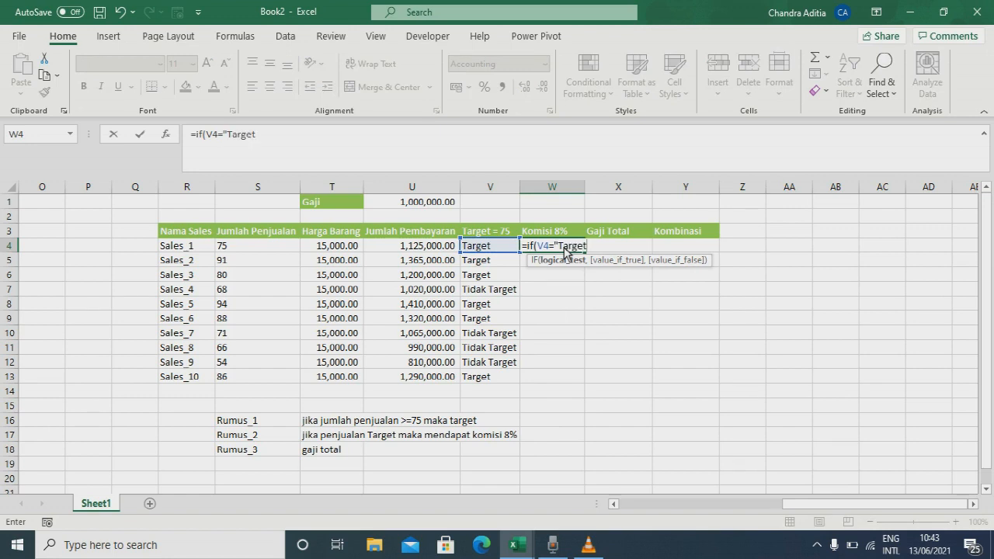
{"action": "type", "text": "\","}
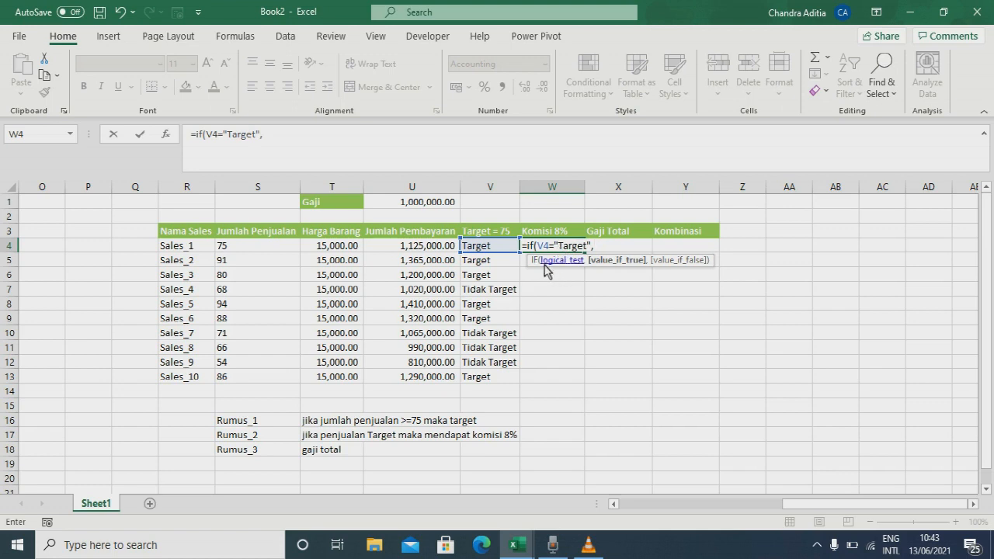
{"action": "left_click", "coordinate": [413, 249]}
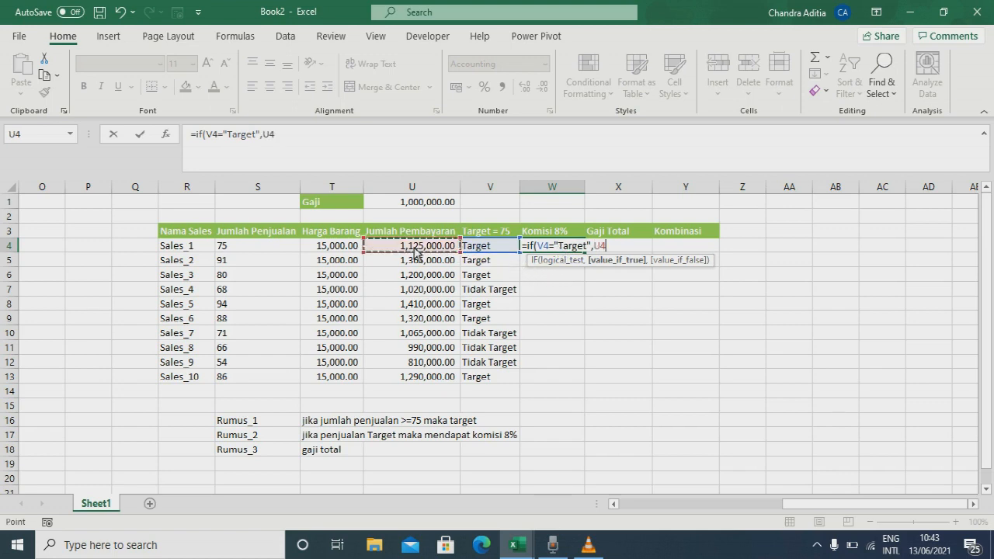
{"action": "type", "text": "*"}
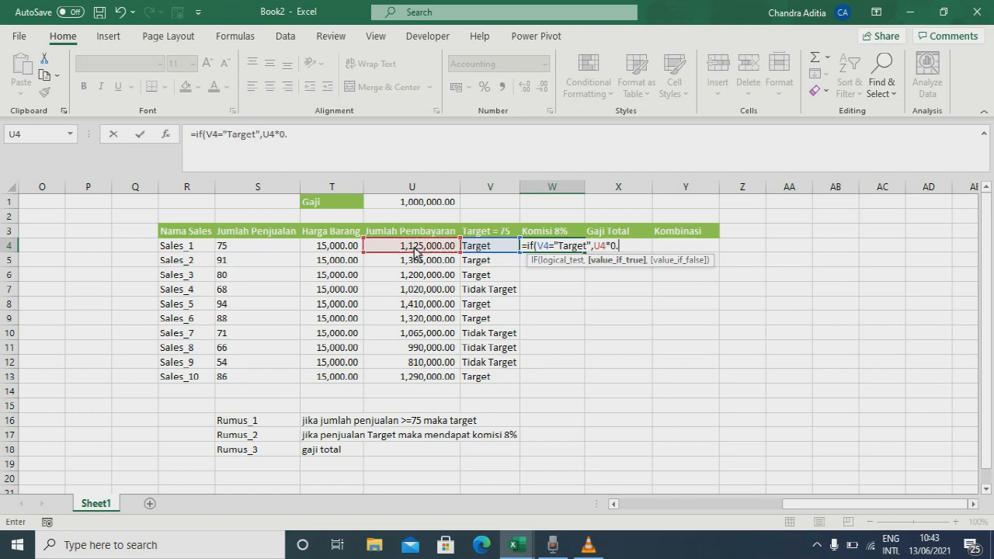
{"action": "type", "text": "0.08,0"}
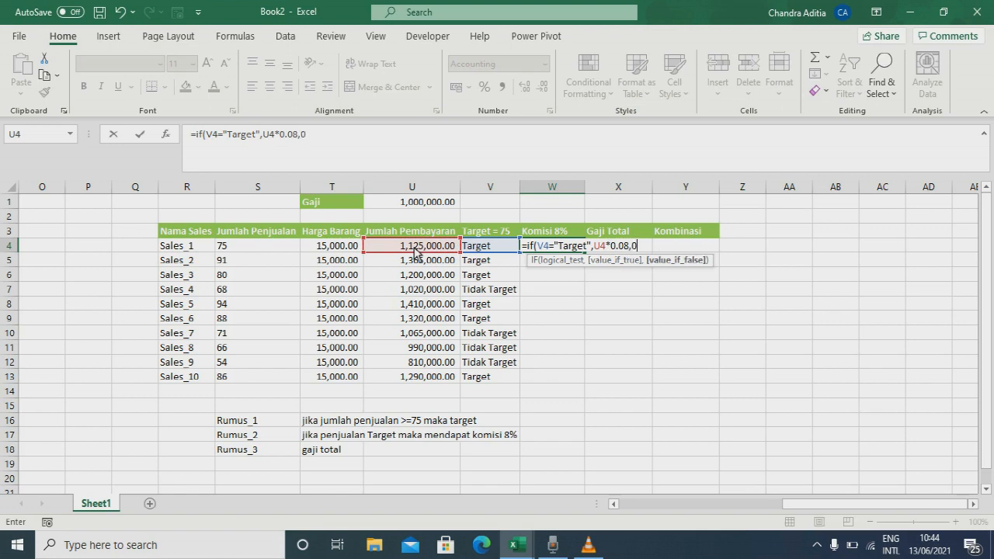
{"action": "type", "text": ")"}
{"action": "key", "text": "Return"}
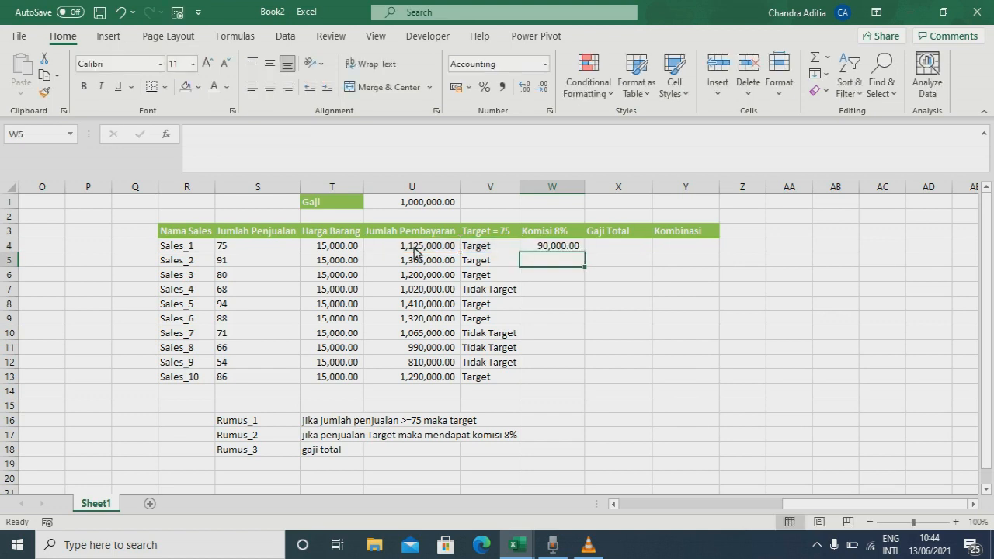
{"action": "key", "text": "Up"}
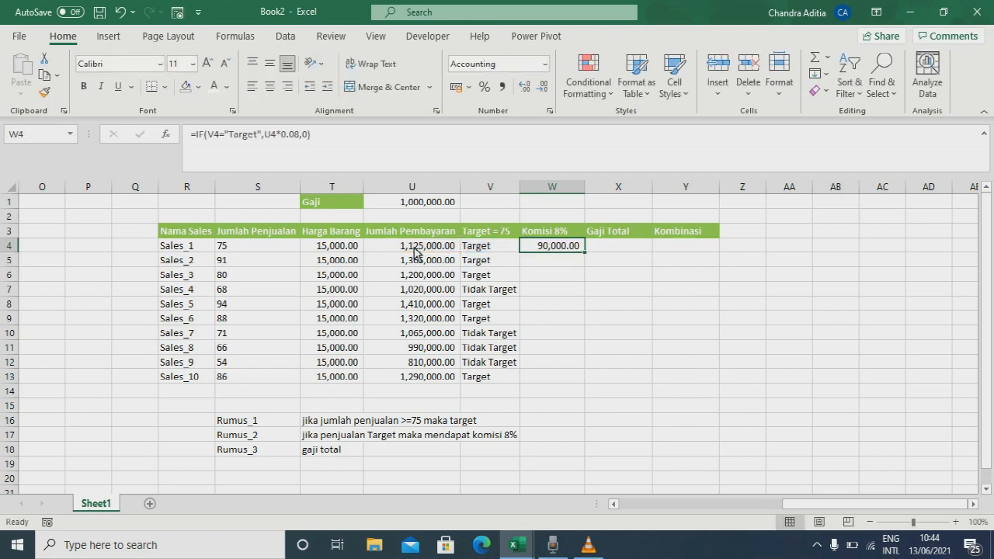
{"action": "double_click", "coordinate": [584, 251]}
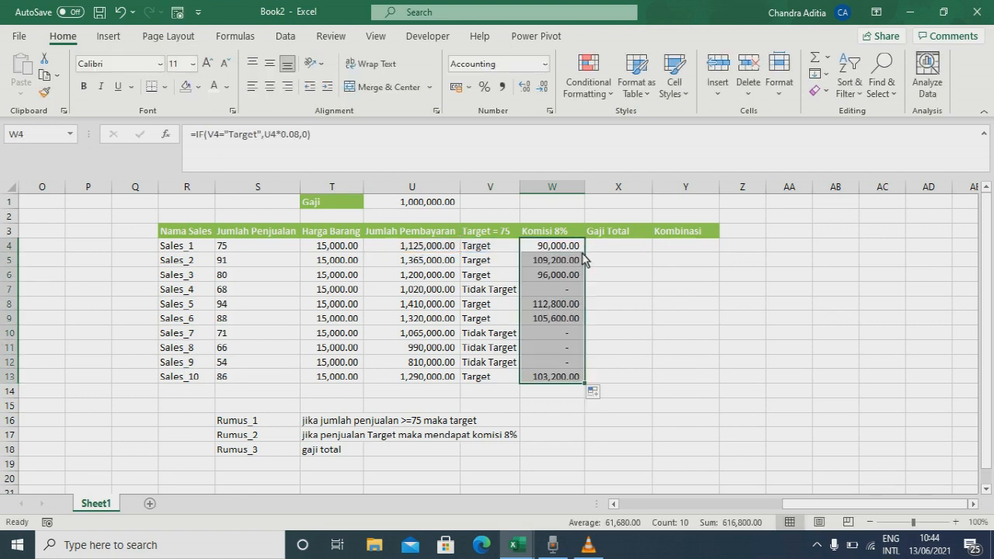
Enter =$U$1+W4 in X4 and fill it down the Gaji Total column to row 13
{"action": "left_click", "coordinate": [622, 253]}
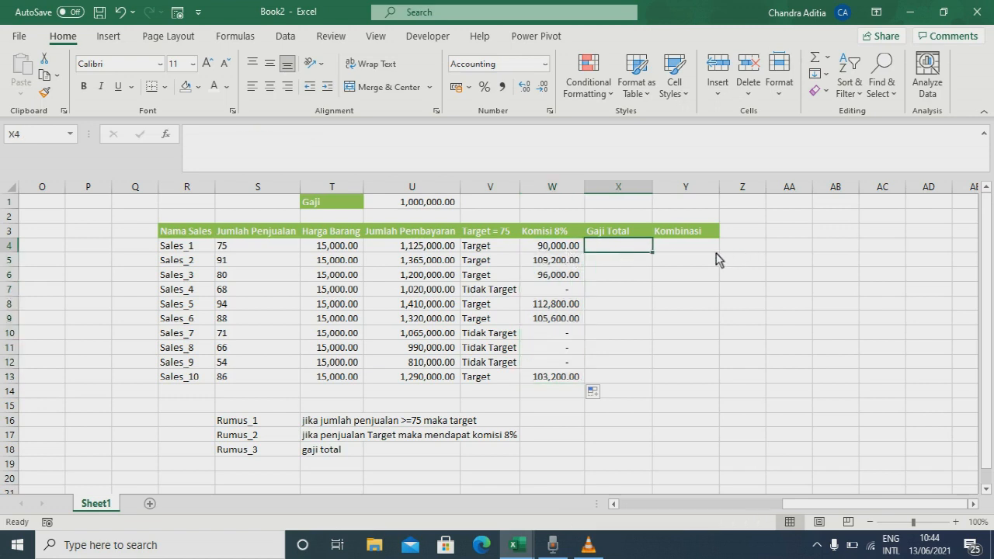
{"action": "left_click", "coordinate": [424, 206]}
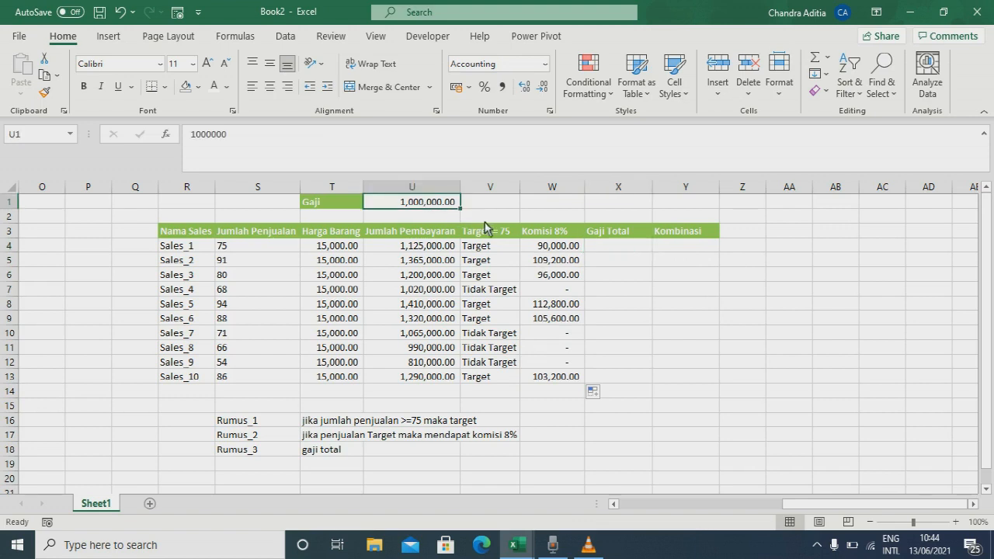
{"action": "left_click", "coordinate": [559, 252]}
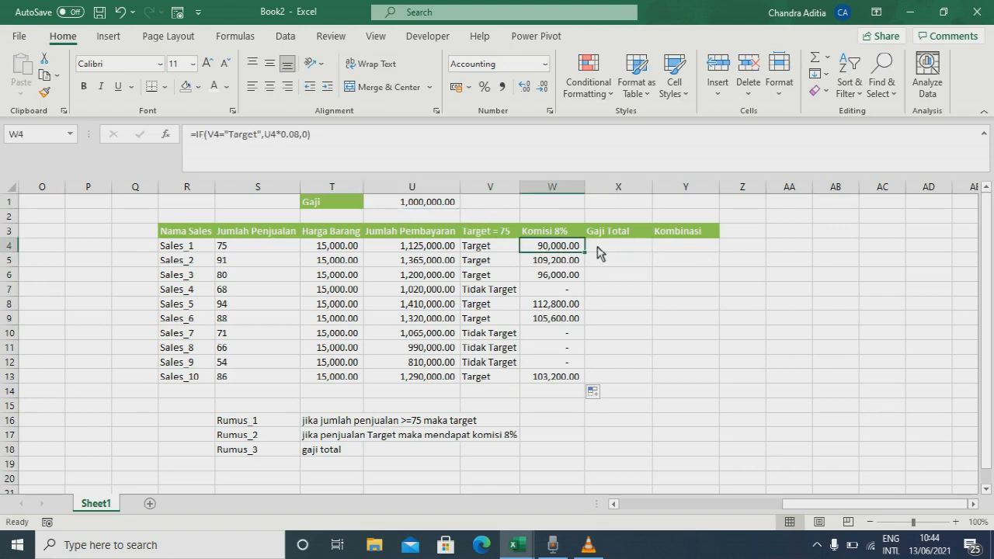
{"action": "left_click", "coordinate": [613, 248]}
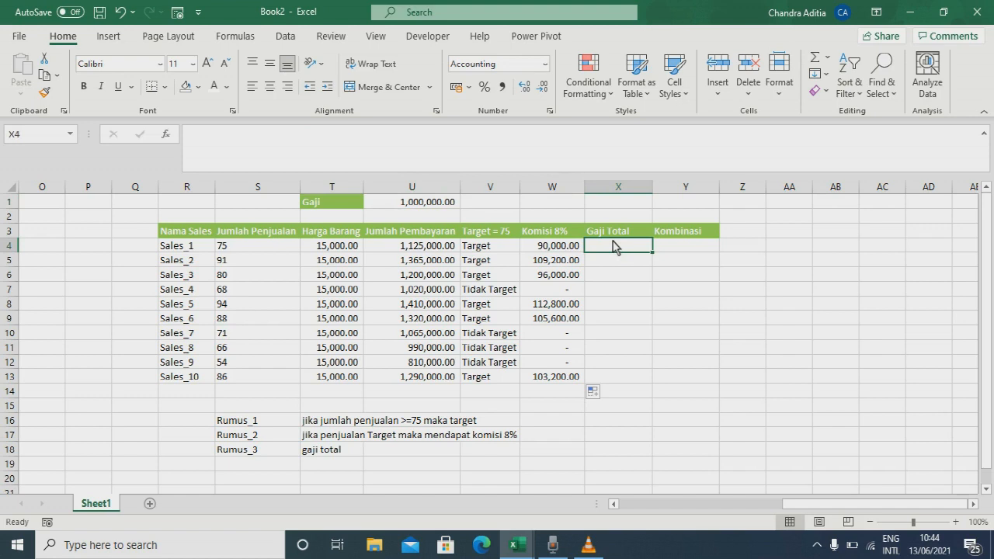
{"action": "type", "text": "="}
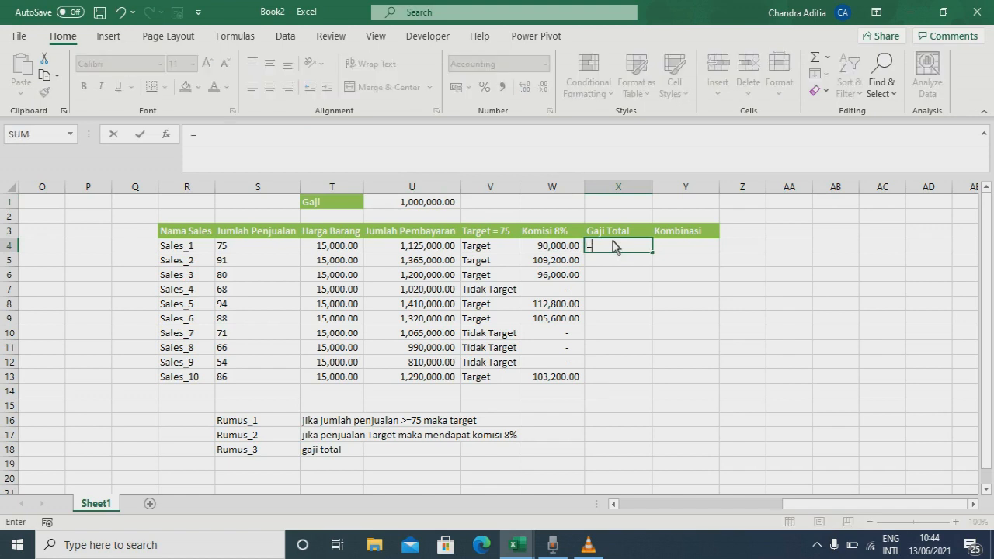
{"action": "left_click", "coordinate": [417, 205]}
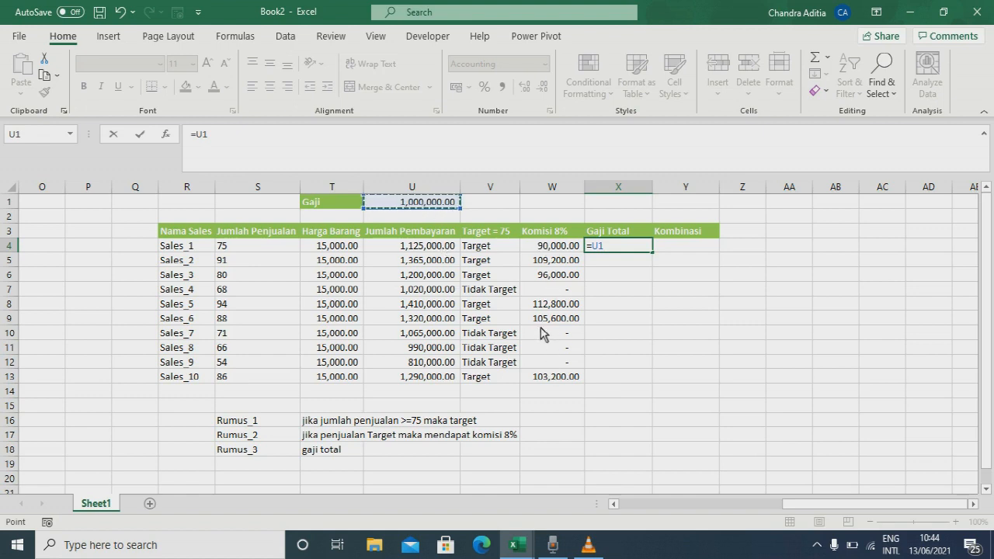
{"action": "key", "text": "F4"}
{"action": "type", "text": "+"}
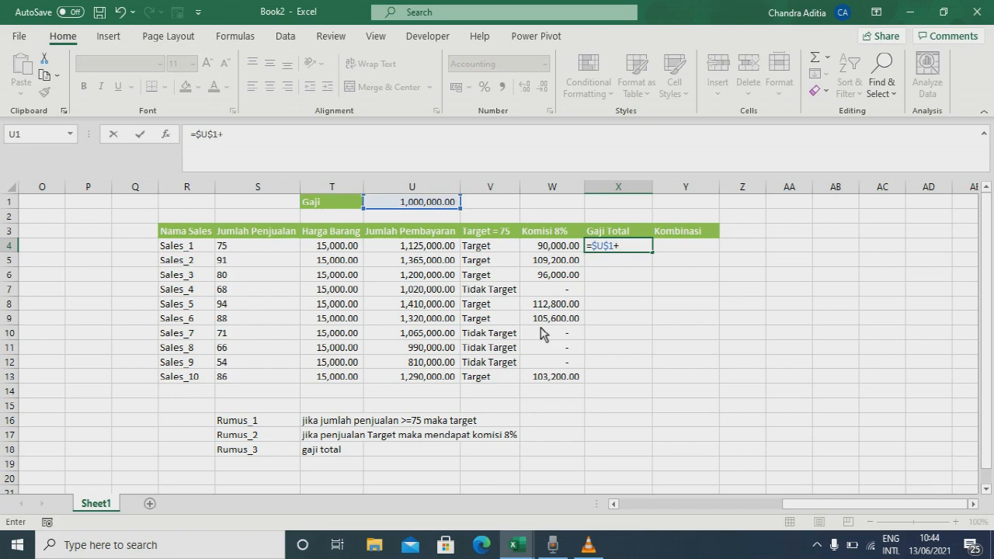
{"action": "left_click", "coordinate": [563, 251]}
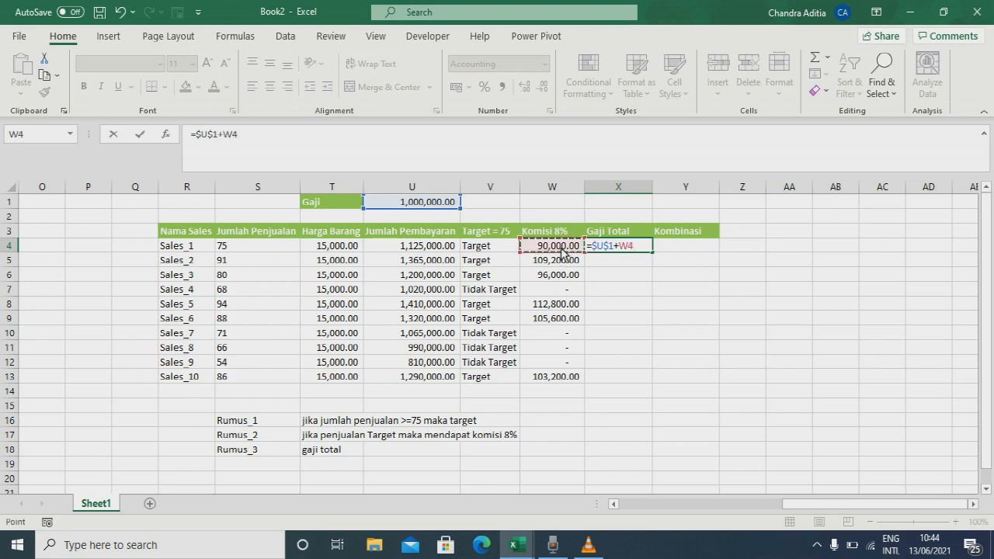
{"action": "key", "text": "Return"}
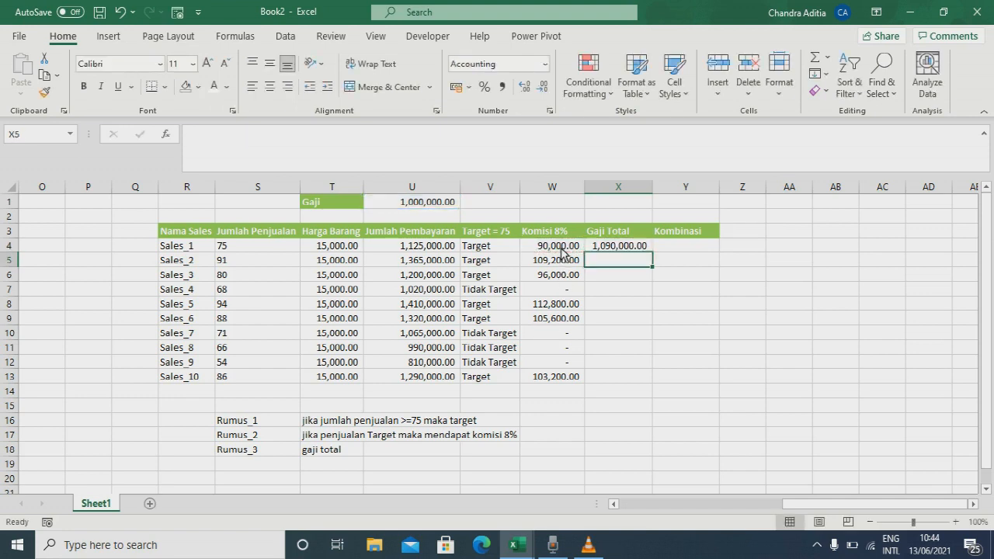
{"action": "left_click", "coordinate": [617, 245]}
{"action": "double_click", "coordinate": [652, 253]}
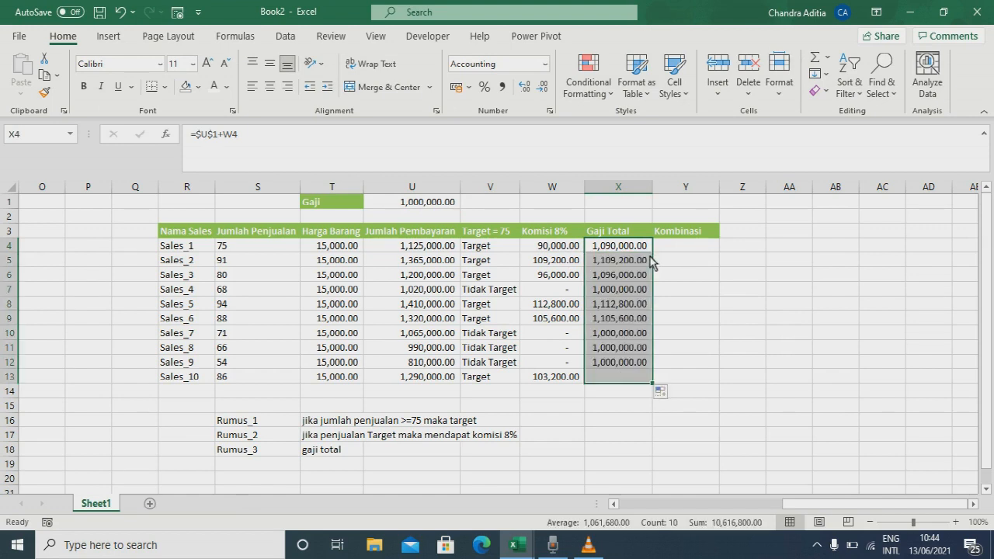
Examine the Gaji Total formulas in X4 to X13, comparing the fixed salary reference with the changing commission reference
{"action": "left_click", "coordinate": [637, 248]}
{"action": "key", "text": "Down"}
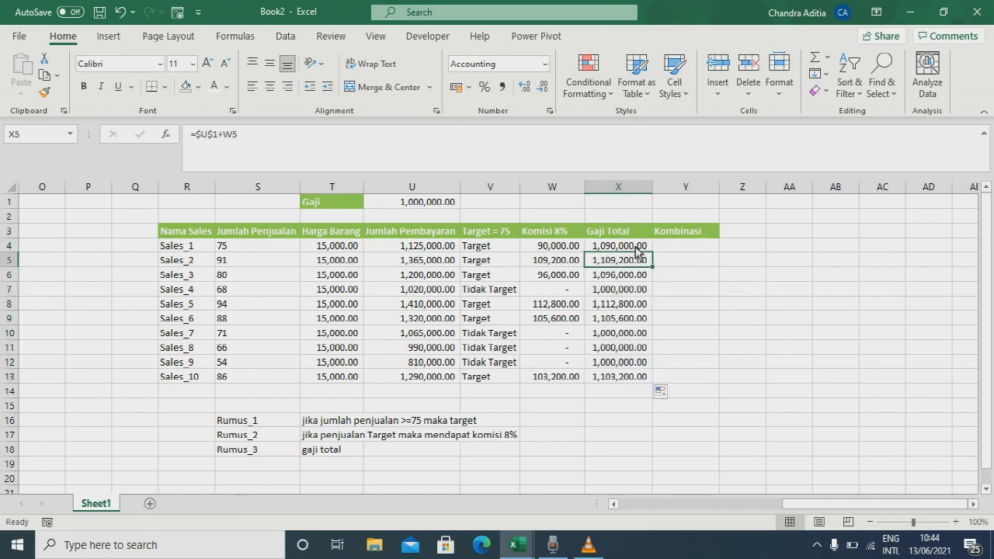
{"action": "triple_click", "coordinate": [243, 134]}
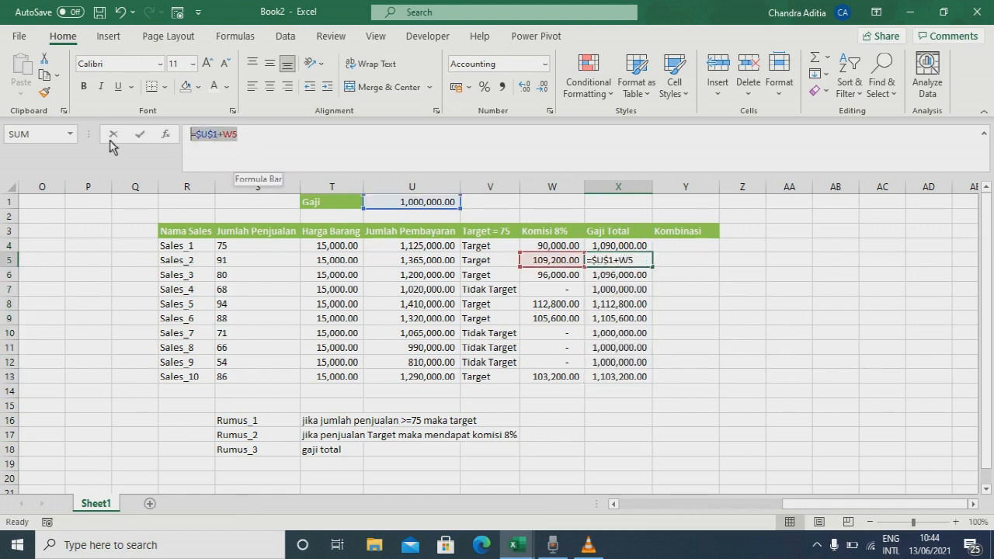
{"action": "key", "text": "Escape"}
{"action": "key", "text": "Down"}
{"action": "key", "text": "Down"}
{"action": "key", "text": "Down"}
{"action": "key", "text": "Down"}
{"action": "key", "text": "Up"}
{"action": "key", "text": "Up"}
{"action": "key", "text": "Down"}
{"action": "key", "text": "Down"}
{"action": "key", "text": "Down"}
{"action": "key", "text": "Down"}
{"action": "key", "text": "Down"}
{"action": "key", "text": "Down"}
{"action": "key", "text": "Up"}
{"action": "key", "text": "Up"}
{"action": "key", "text": "Up"}
{"action": "key", "text": "Up"}
{"action": "key", "text": "Up"}
{"action": "key", "text": "Up"}
{"action": "key", "text": "Up"}
{"action": "key", "text": "Up"}
{"action": "key", "text": "Up"}
Change the formula in X4 to the relative reference =U1+W4 and fill it down to row 13
{"action": "left_click", "coordinate": [224, 137]}
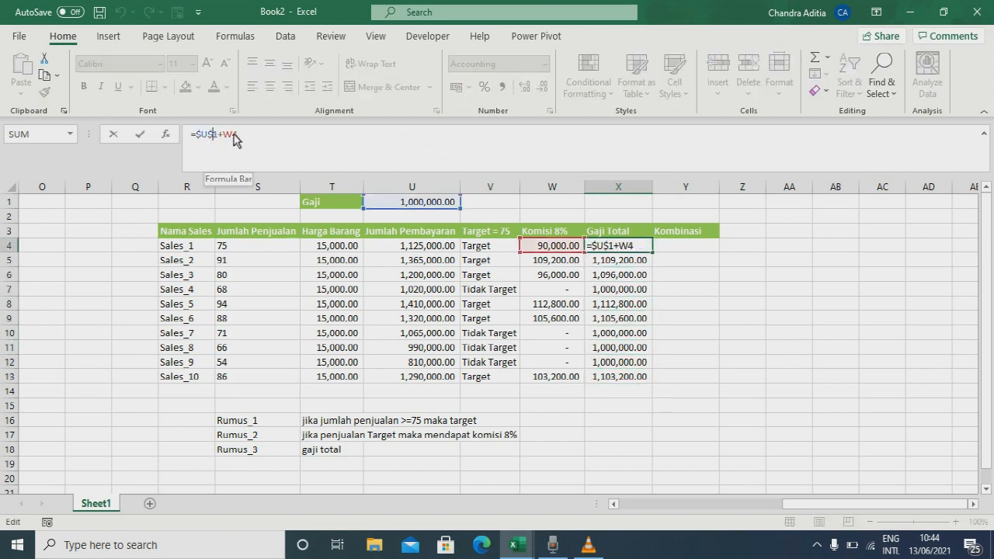
{"action": "key", "text": "BackSpace"}
{"action": "key", "text": "BackSpace"}
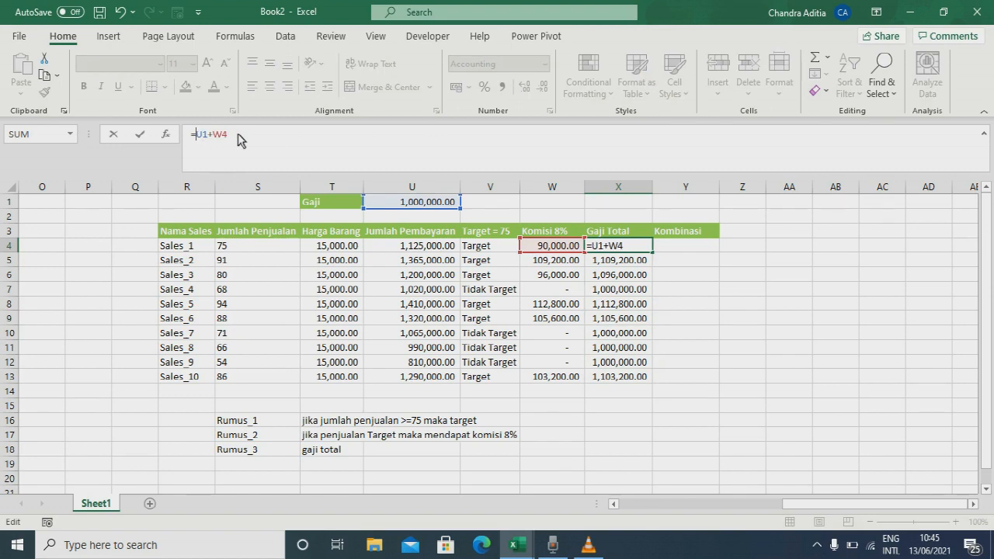
{"action": "key", "text": "ctrl+Return"}
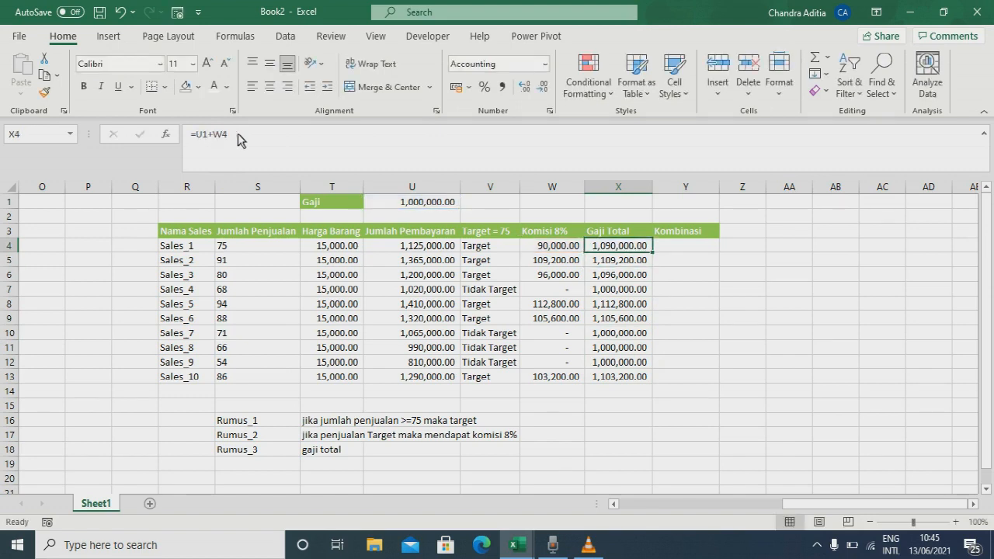
{"action": "double_click", "coordinate": [654, 252]}
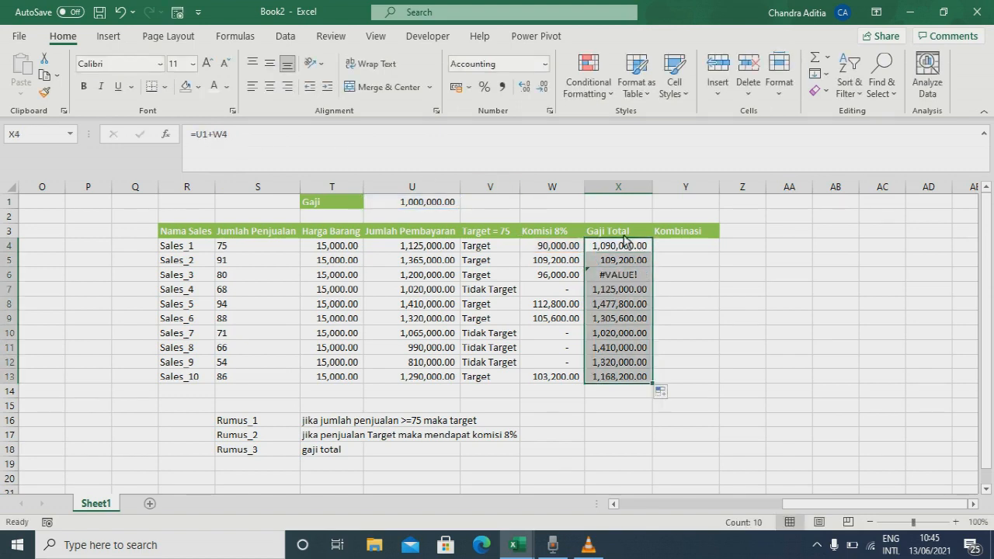
Examine how the salary reference shifts in the Gaji Total formulas from X4 to X9
{"action": "left_click", "coordinate": [625, 250]}
{"action": "left_click", "coordinate": [625, 261]}
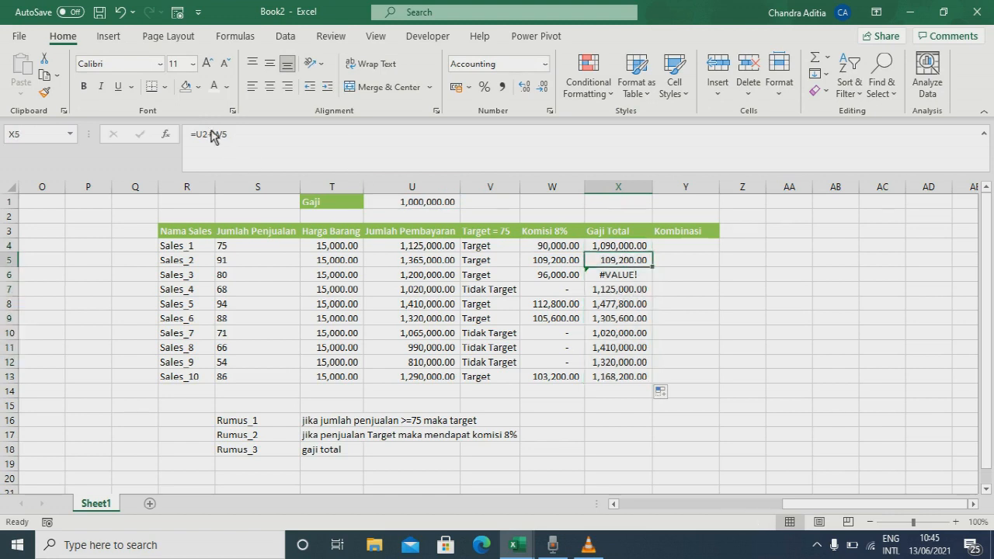
{"action": "key", "text": "Down"}
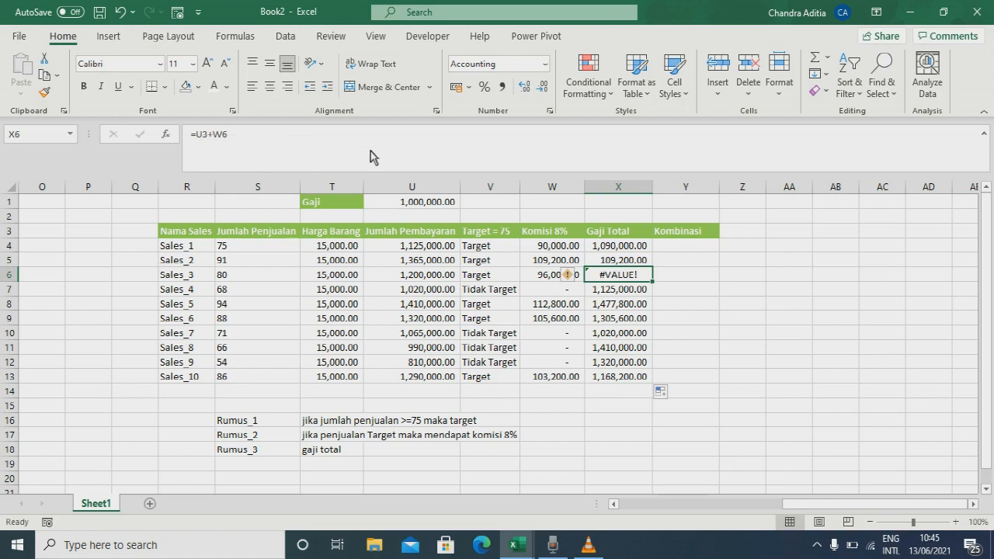
{"action": "key", "text": "Down"}
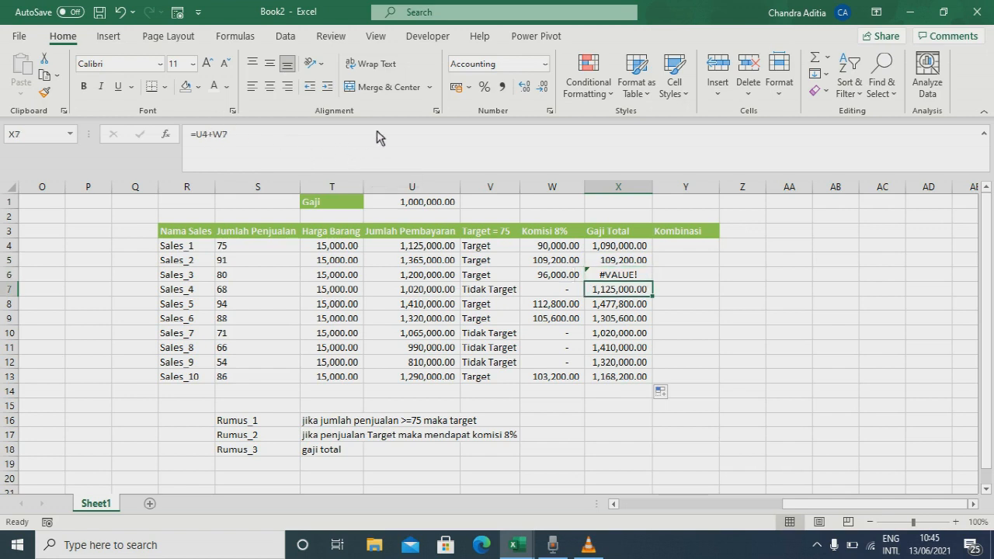
{"action": "key", "text": "Down"}
{"action": "key", "text": "Down"}
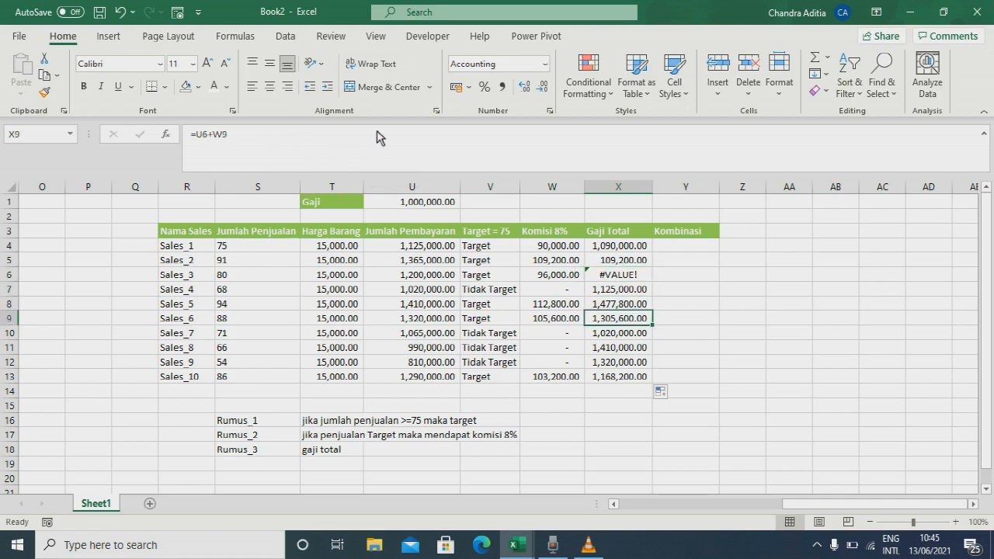
{"action": "key", "text": "Up"}
{"action": "key", "text": "Up"}
{"action": "key", "text": "Up"}
{"action": "key", "text": "Up"}
{"action": "key", "text": "Up"}
{"action": "key", "text": "Up"}
{"action": "key", "text": "Down"}
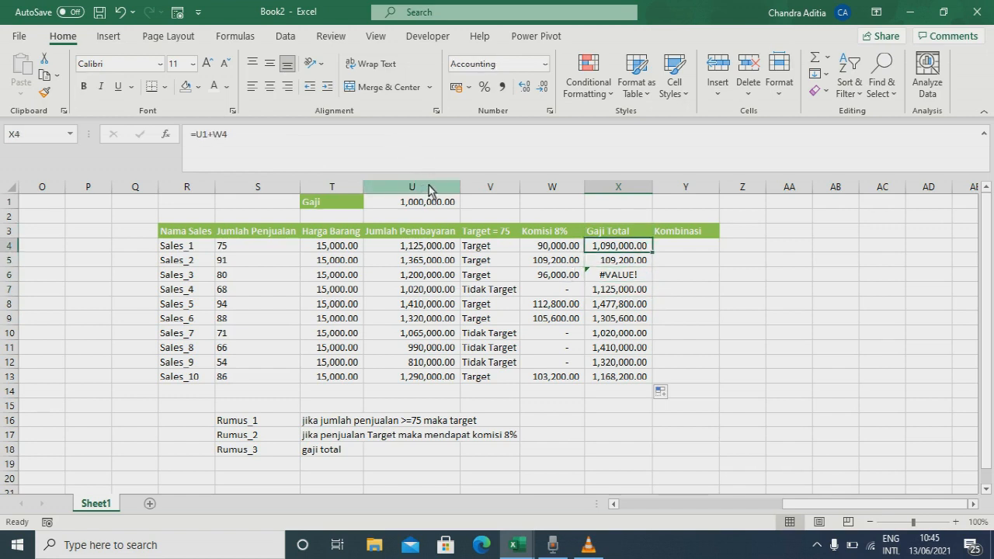
Make the U1 reference in X4 absolute as =$U$1+W4 and fill the formula down to row 13
{"action": "left_click", "coordinate": [208, 136]}
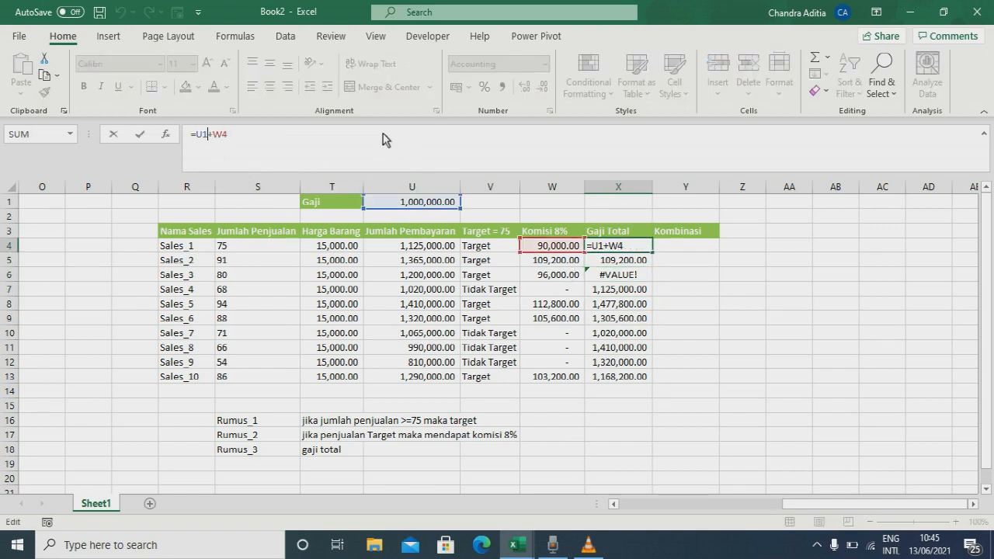
{"action": "key", "text": "F4"}
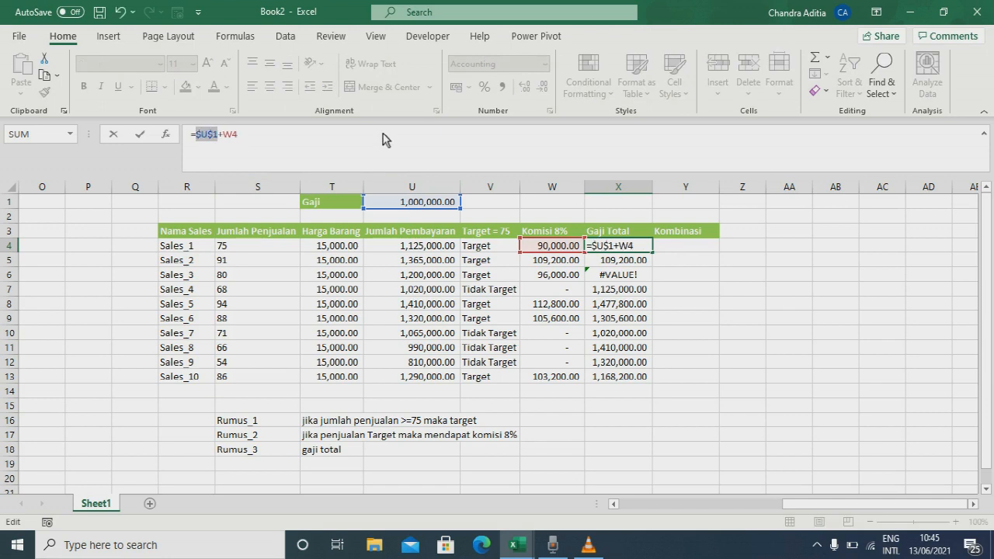
{"action": "key", "text": "Return"}
{"action": "left_click", "coordinate": [627, 245]}
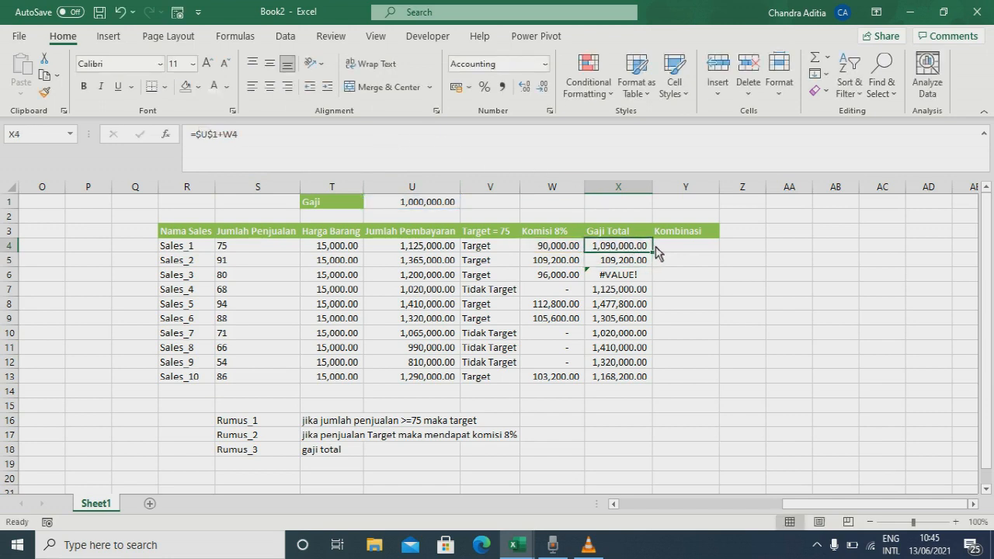
{"action": "double_click", "coordinate": [654, 252]}
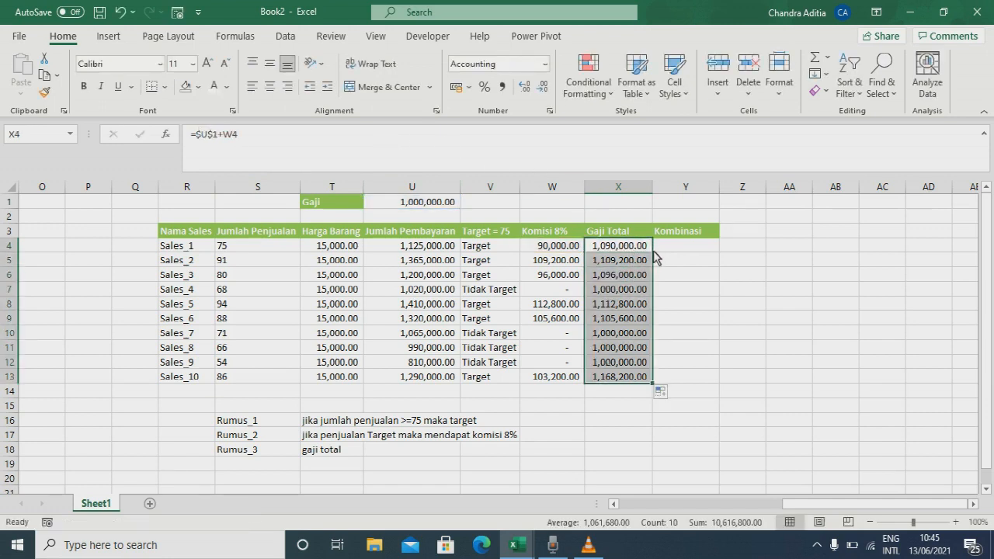
Review the formulas in V4, W4 and X4 and the ranges of the Gaji Total and Komisi 8% columns
{"action": "left_click", "coordinate": [606, 246]}
{"action": "left_click", "coordinate": [483, 250]}
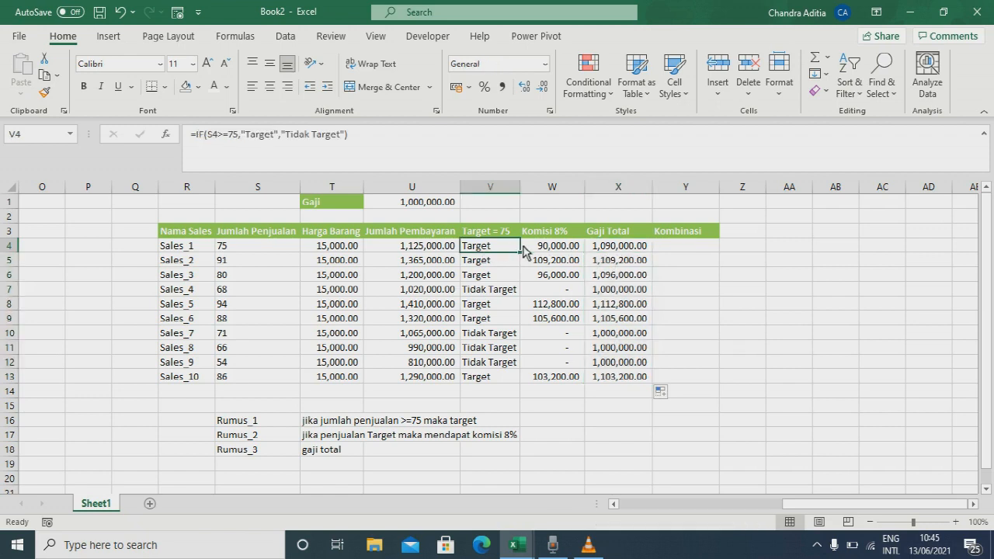
{"action": "left_click", "coordinate": [557, 250]}
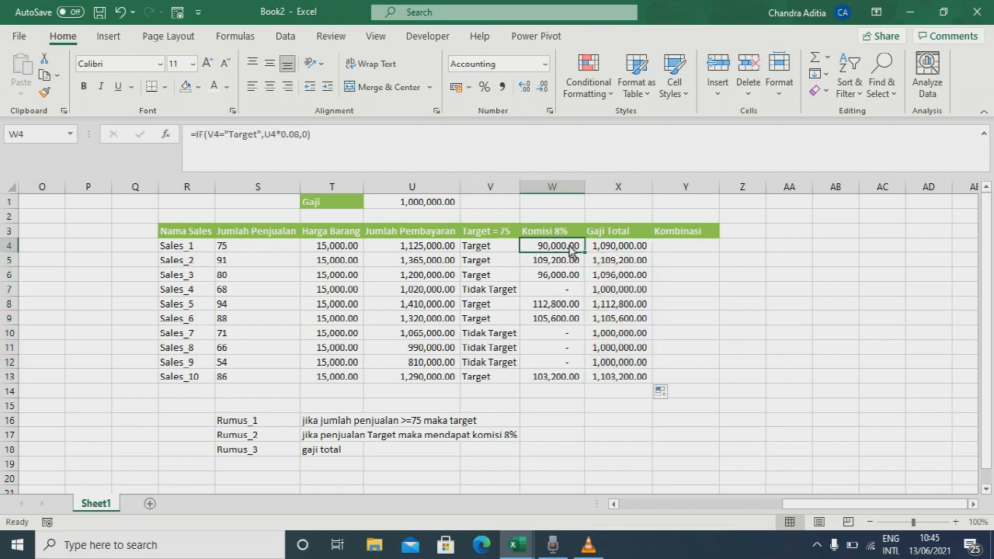
{"action": "left_click", "coordinate": [616, 250]}
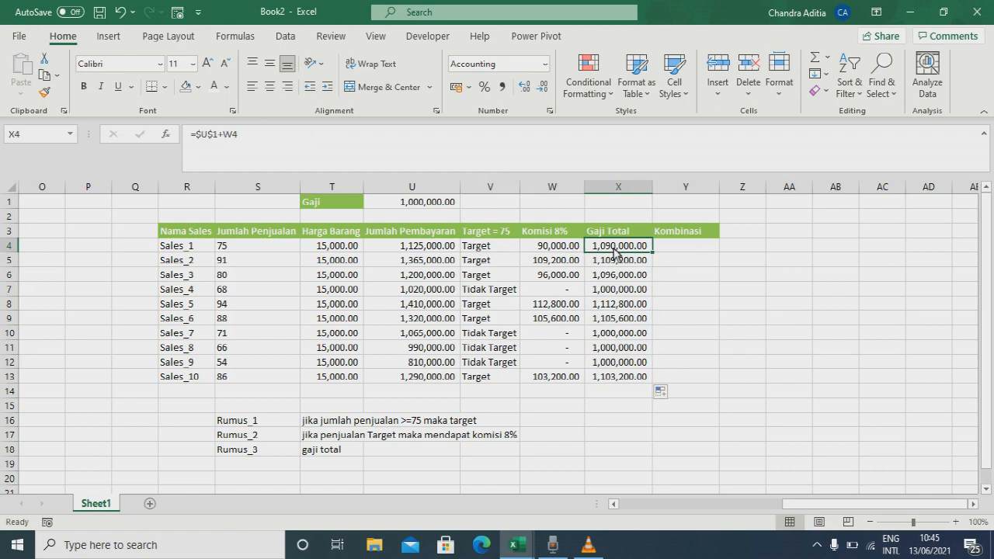
{"action": "left_click", "coordinate": [681, 250]}
{"action": "left_click_drag", "start_coordinate": [622, 236], "coordinate": [624, 380]}
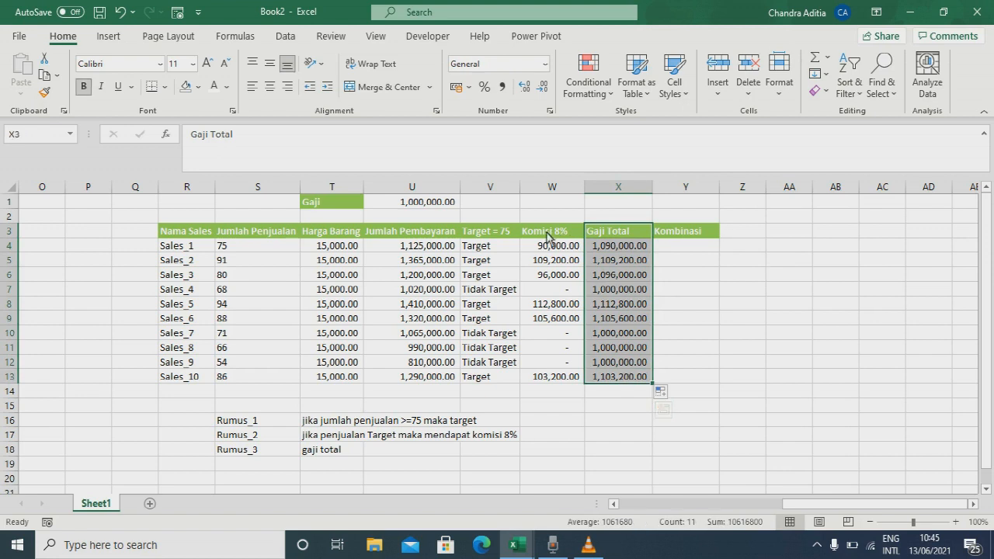
{"action": "left_click_drag", "start_coordinate": [548, 237], "coordinate": [558, 377]}
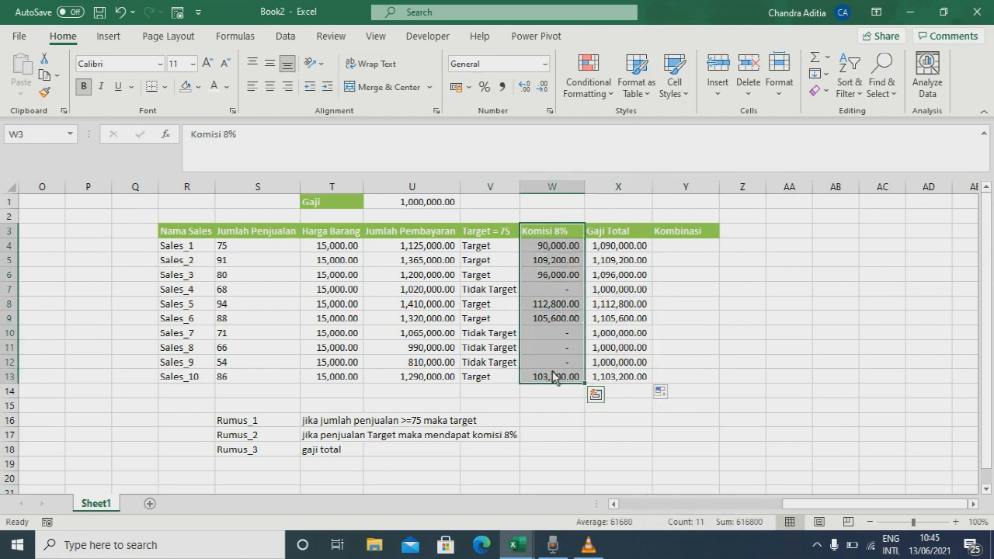
Enter the formula =IF(V4="Target",$U$1+U4*0.08,$U$1) in the first Kombinasi cell, Y4
{"action": "left_click", "coordinate": [685, 245]}
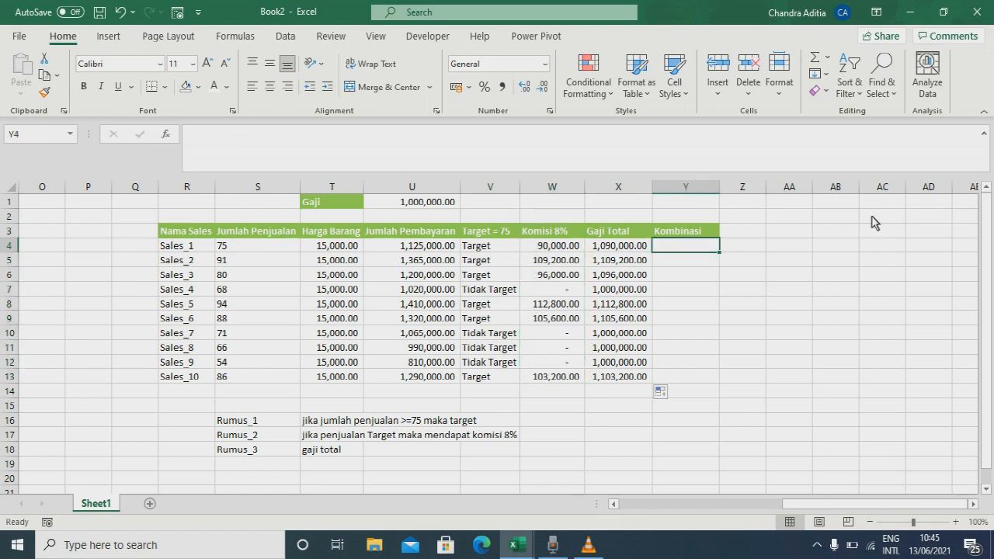
{"action": "type", "text": "=if("}
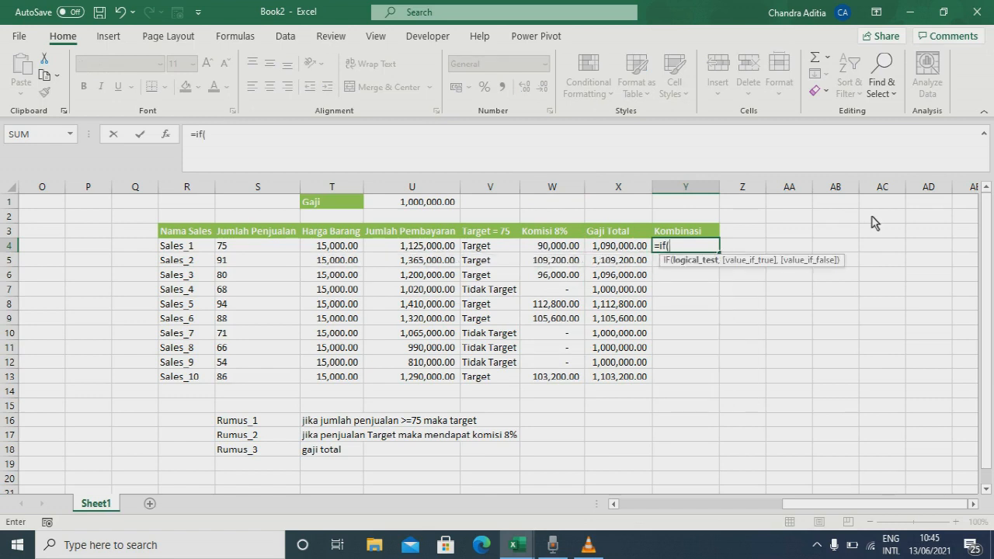
{"action": "key", "text": "Left"}
{"action": "key", "text": "Left"}
{"action": "key", "text": "Left"}
{"action": "type", "text": "="}
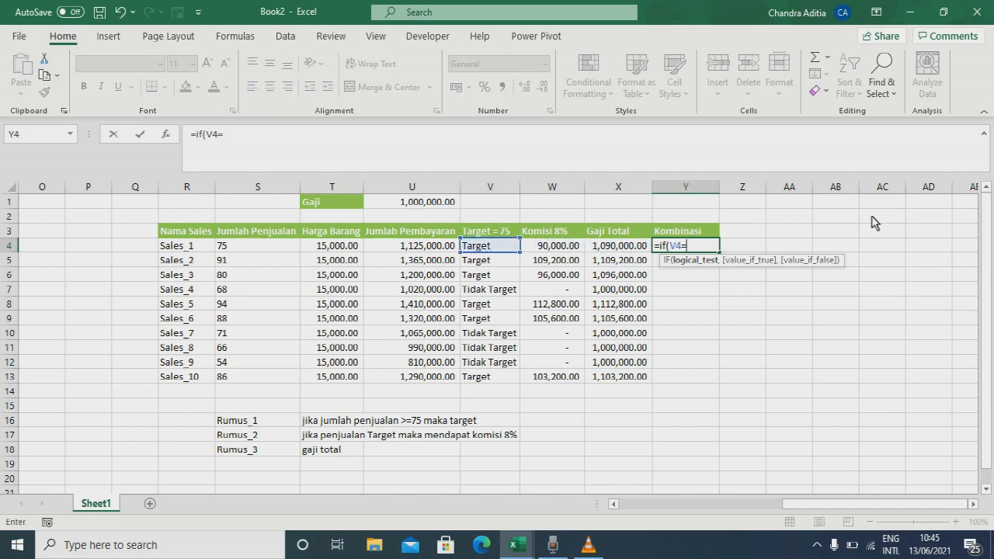
{"action": "type", "text": "\"Target\","}
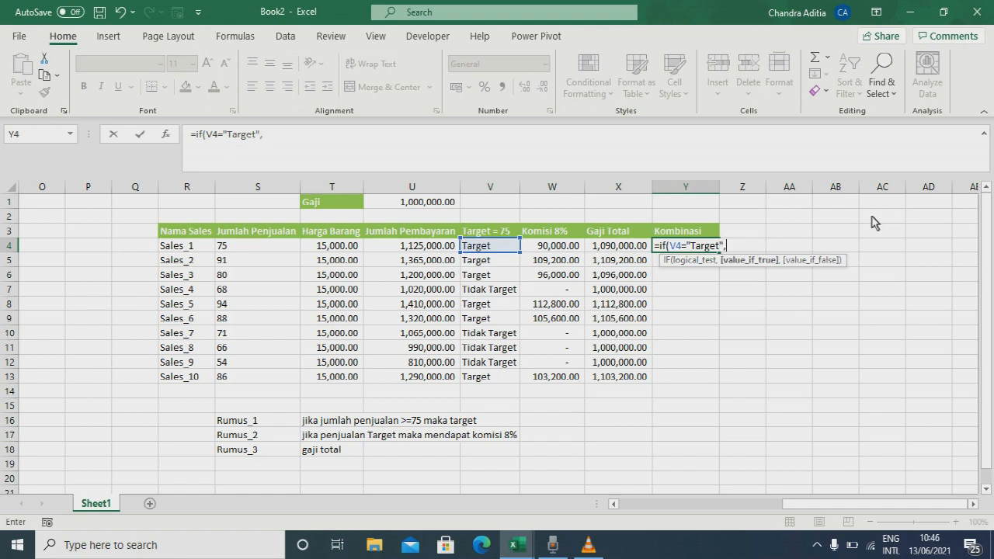
{"action": "left_click", "coordinate": [428, 206]}
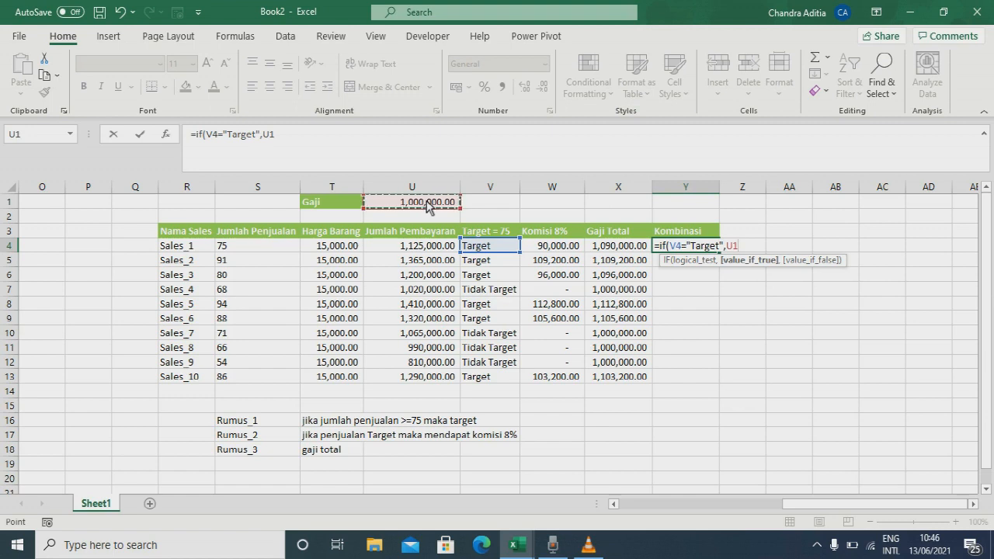
{"action": "key", "text": "F4"}
{"action": "type", "text": "+"}
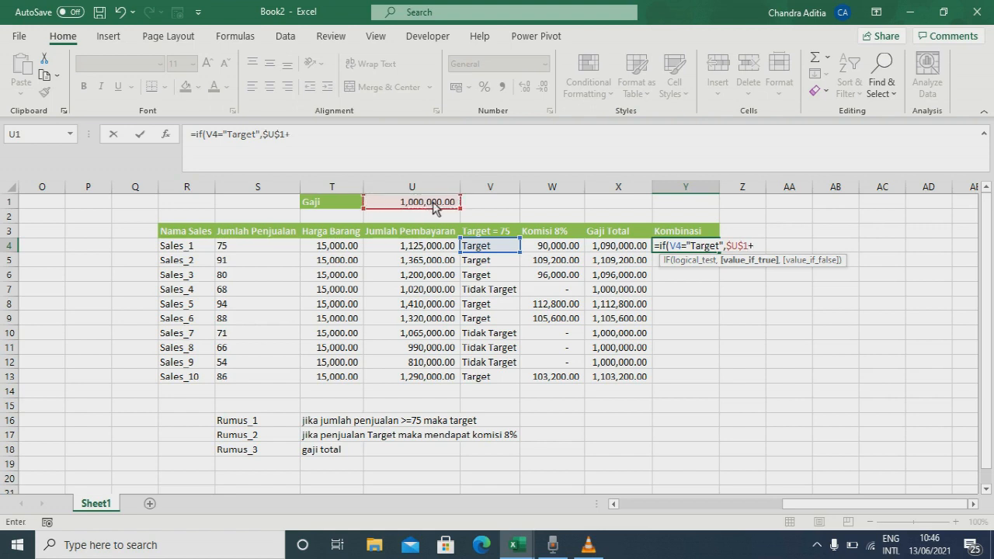
{"action": "left_click", "coordinate": [421, 250]}
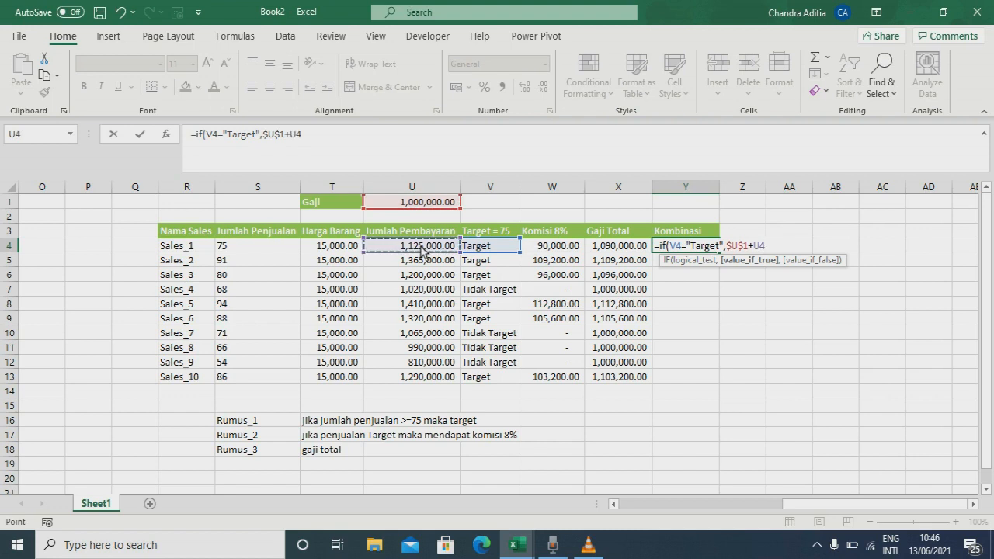
{"action": "type", "text": "*"}
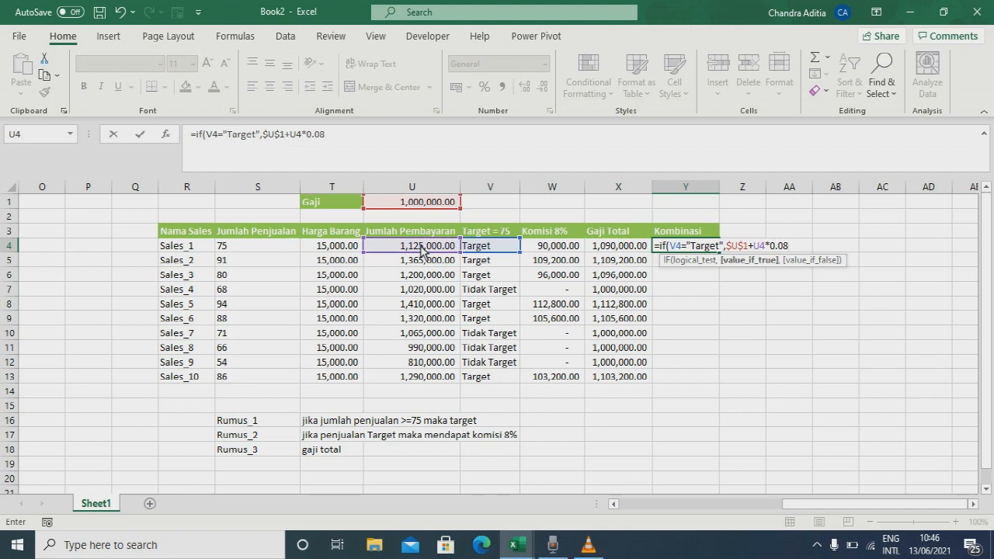
{"action": "type", "text": ","}
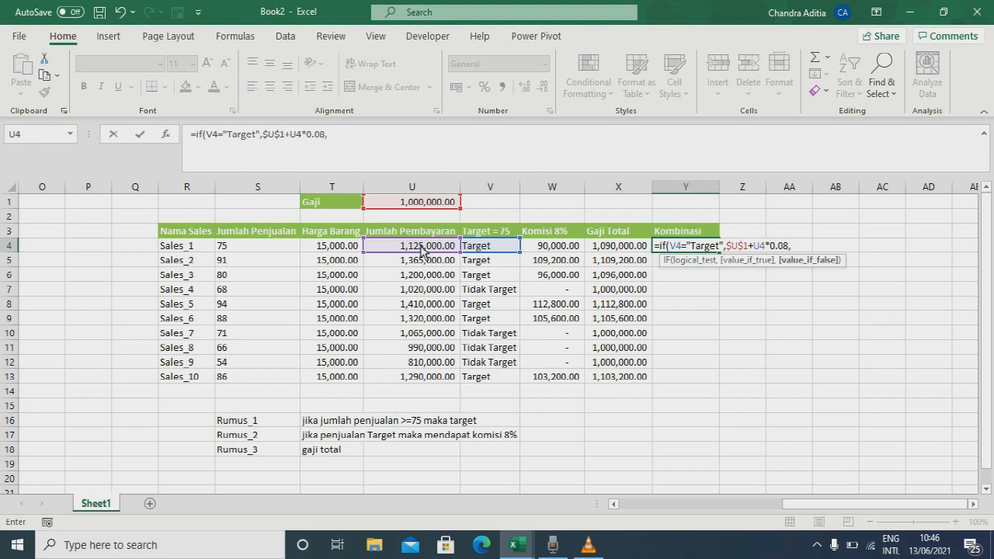
{"action": "left_click", "coordinate": [433, 203]}
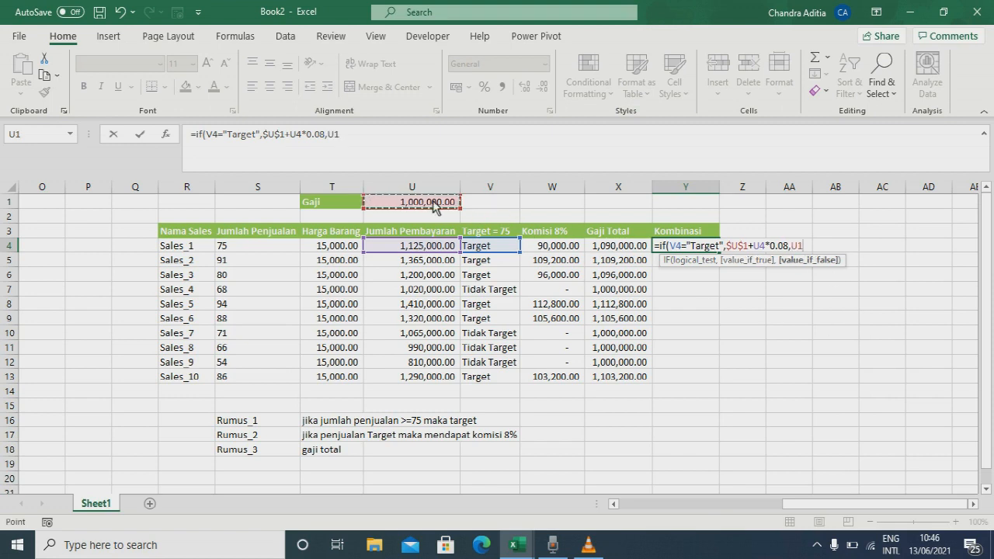
{"action": "key", "text": "F4"}
{"action": "type", "text": ")"}
{"action": "key", "text": "Return"}
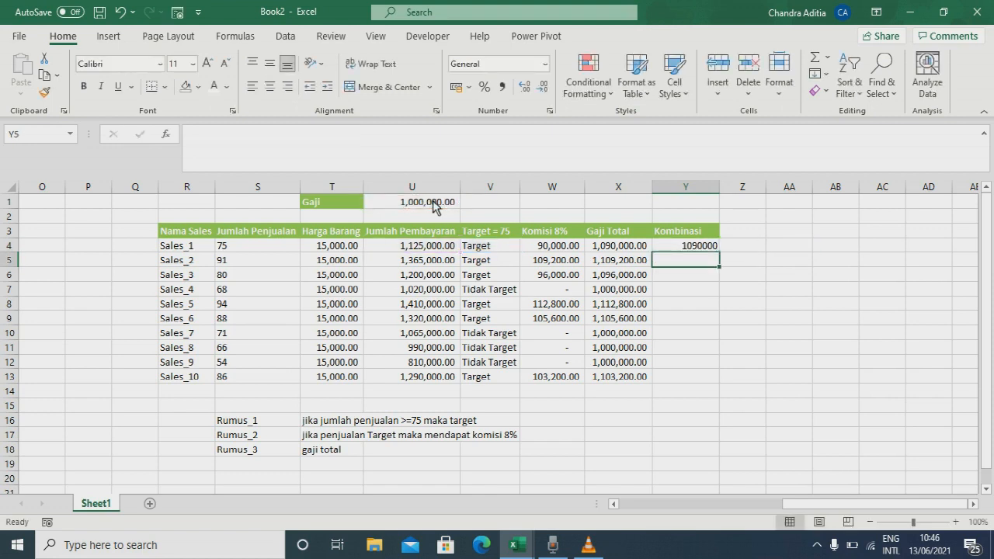
Fill the Y4 formula down to row 13 and apply the comma number style to Y4:Y13
{"action": "left_click", "coordinate": [691, 247]}
{"action": "left_click_drag", "start_coordinate": [720, 254], "coordinate": [722, 382]}
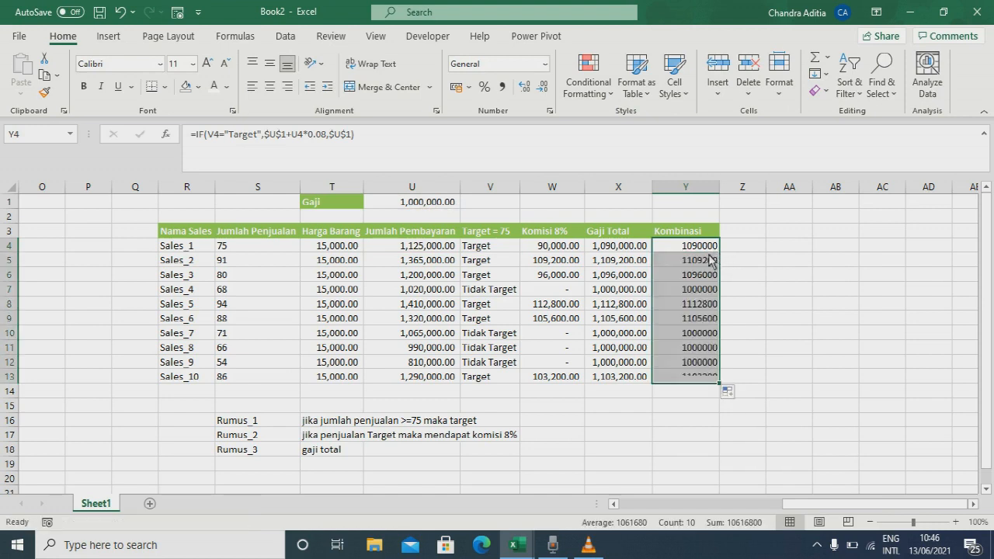
{"action": "left_click", "coordinate": [507, 87]}
Sum the Gaji Total and Kombinasi columns in X14 and Y14, and autofit column Y
{"action": "left_click", "coordinate": [619, 394]}
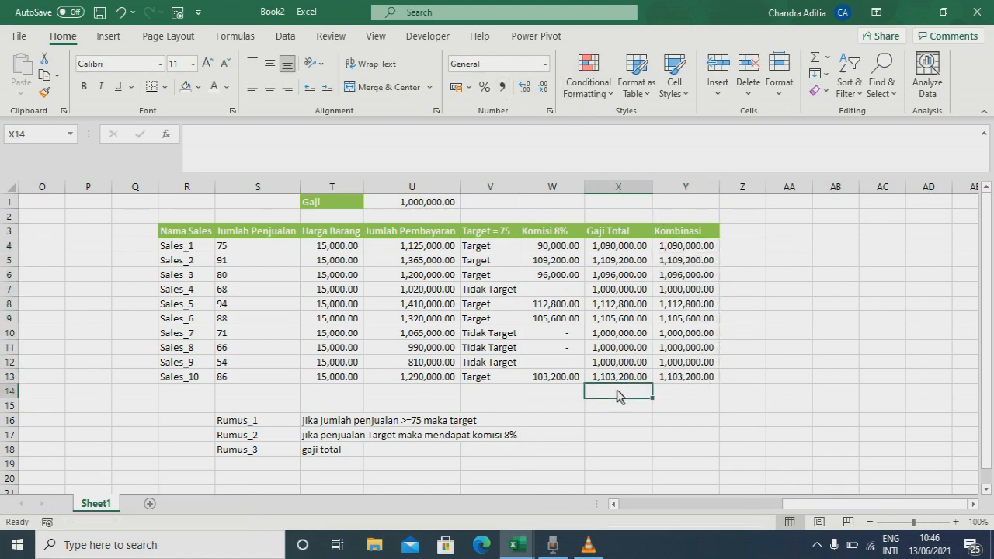
{"action": "key", "text": "alt+equal"}
{"action": "key", "text": "ctrl+Return"}
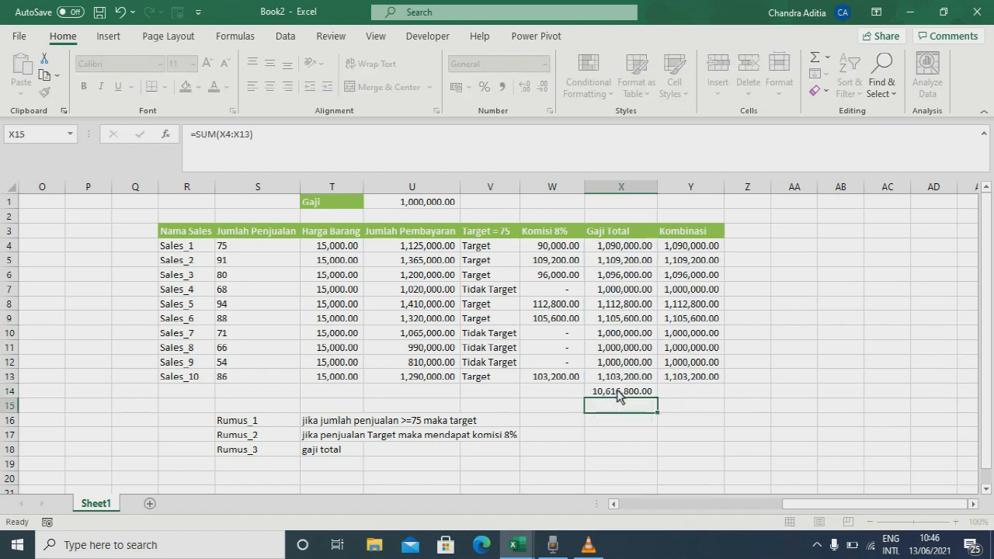
{"action": "key", "text": "Right"}
{"action": "key", "text": "alt+equal"}
{"action": "key", "text": "ctrl+Return"}
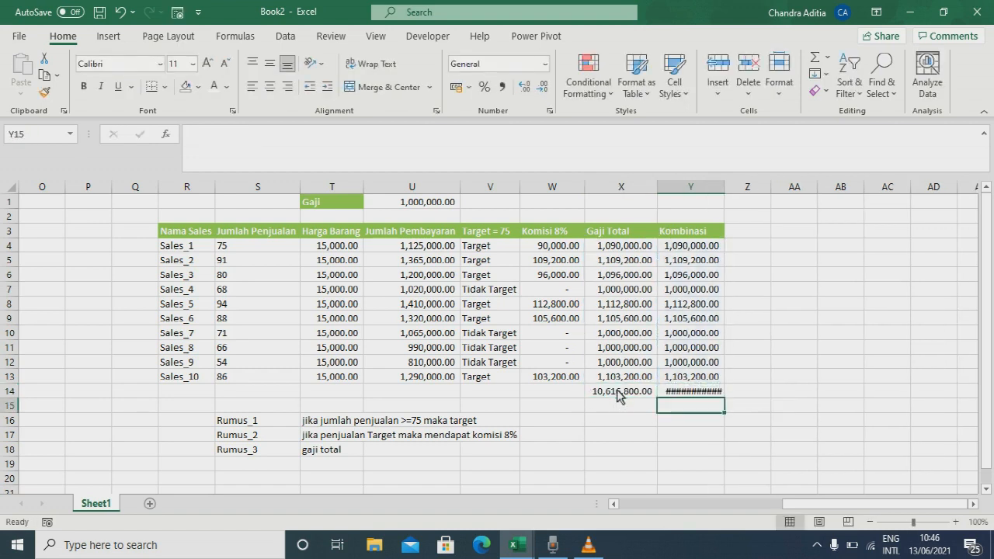
{"action": "double_click", "coordinate": [725, 188]}
{"action": "left_click_drag", "start_coordinate": [615, 396], "coordinate": [684, 396]}
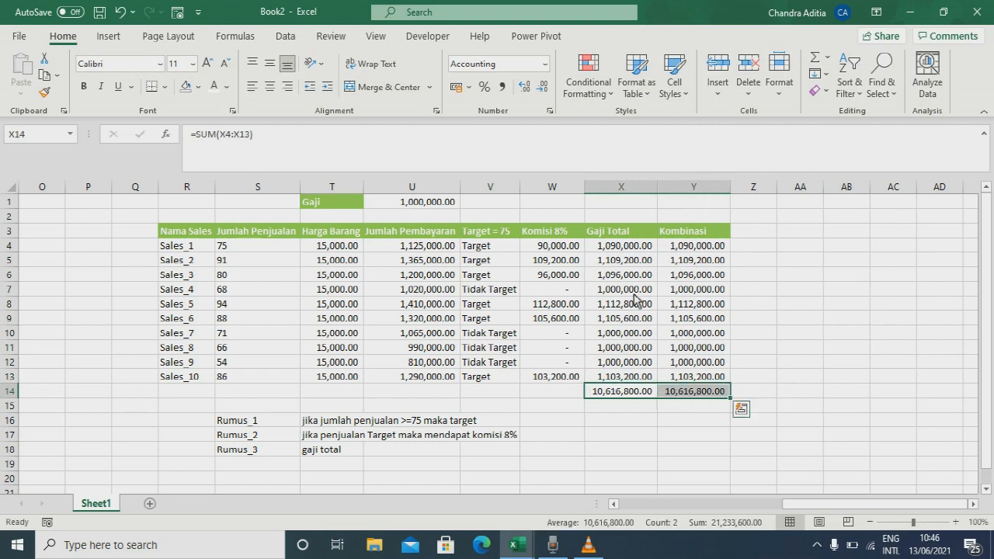
Examine the logical test and value-if-true arguments of the IF formula in Y4, leaving it unedited
{"action": "left_click", "coordinate": [691, 250]}
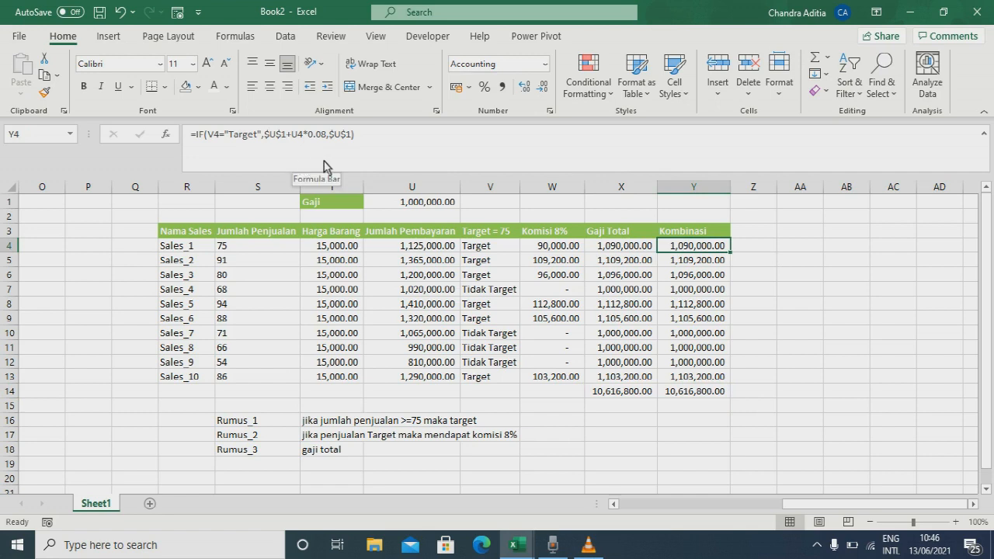
{"action": "key", "text": "F2"}
{"action": "left_click", "coordinate": [258, 137]}
{"action": "left_click", "coordinate": [230, 189]}
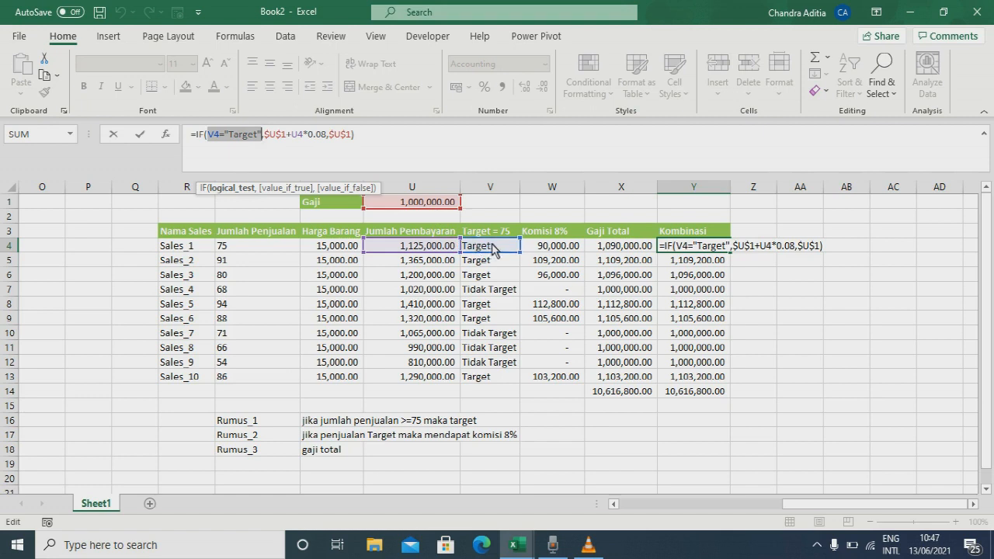
{"action": "left_click", "coordinate": [281, 189]}
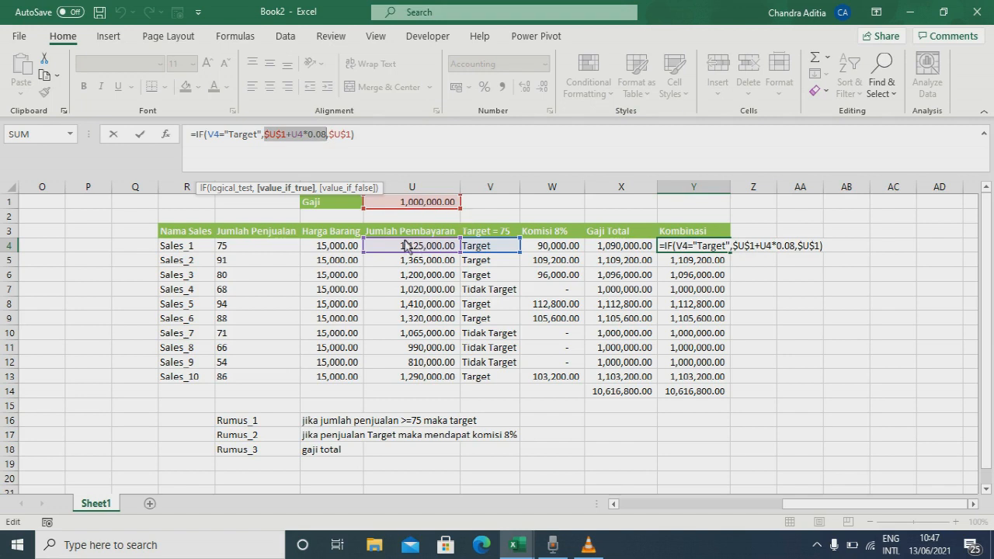
{"action": "left_click", "coordinate": [232, 194]}
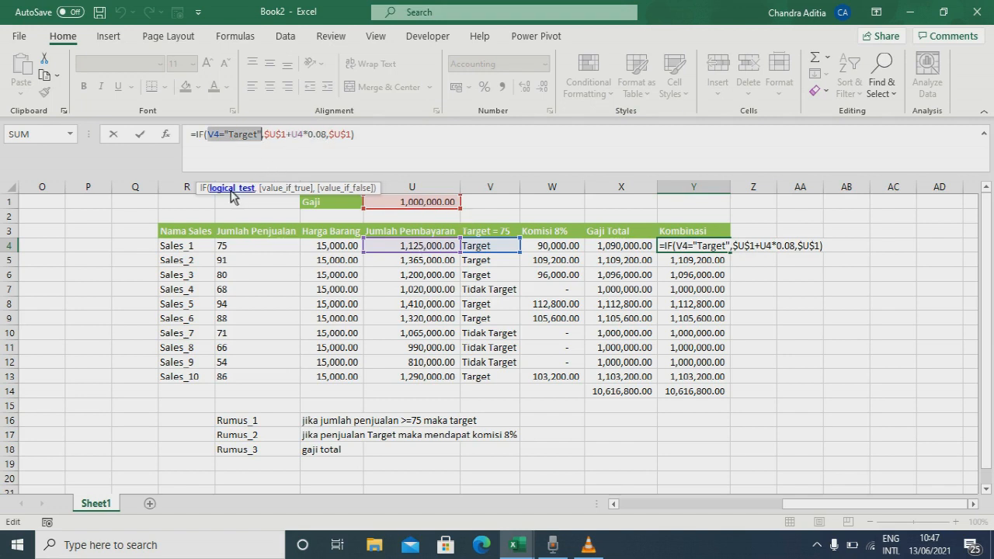
{"action": "left_click", "coordinate": [263, 136]}
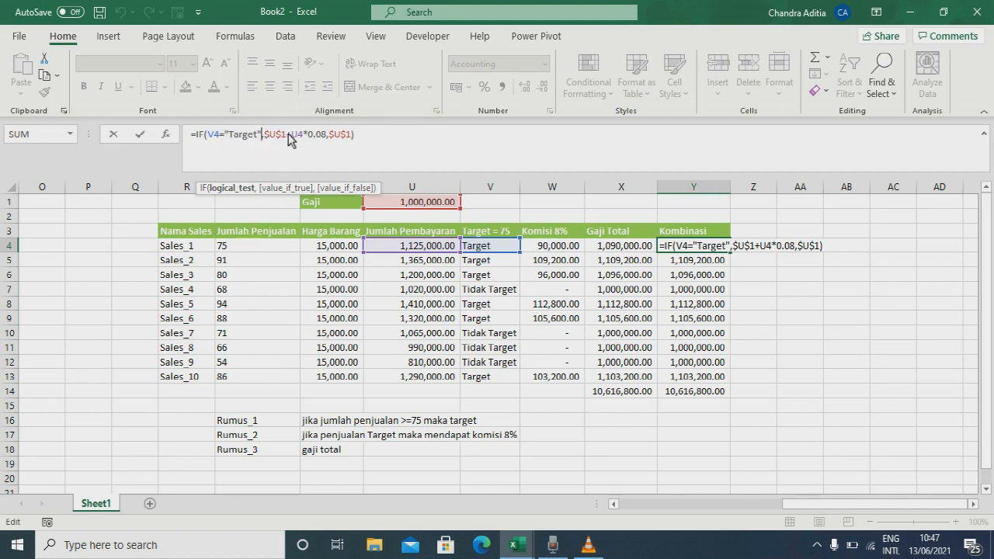
{"action": "key", "text": "Escape"}
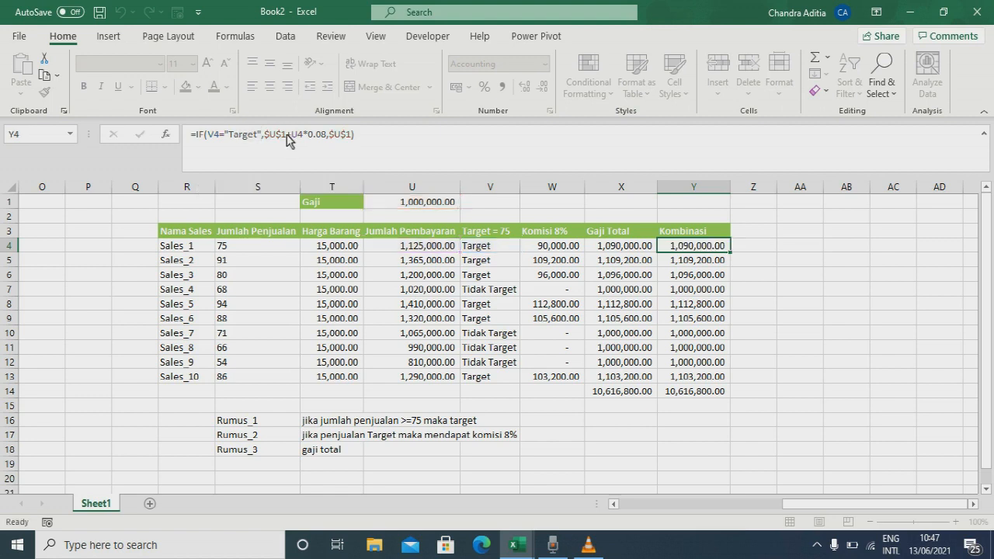
Add the header "Kombinasi 2" in Z3 and autofit column Z
{"action": "left_click", "coordinate": [767, 233]}
{"action": "type", "text": "Kombinasi 2"}
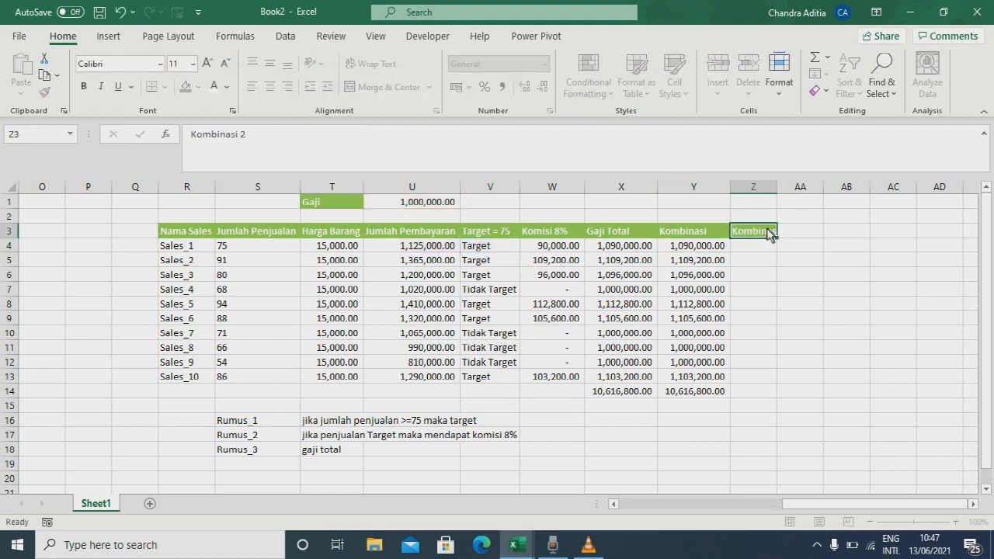
{"action": "key", "text": "Return"}
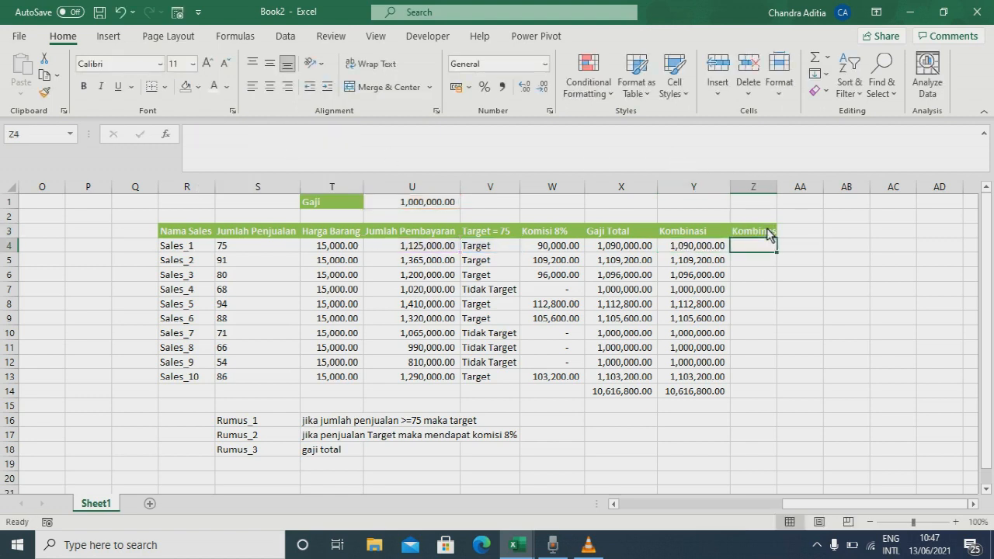
{"action": "double_click", "coordinate": [776, 187]}
Enter the formula =IF(S4>=75,$U$1+U4*0.08,$U$1) in the first Kombinasi 2 cell, Z4
{"action": "type", "text": "=if"}
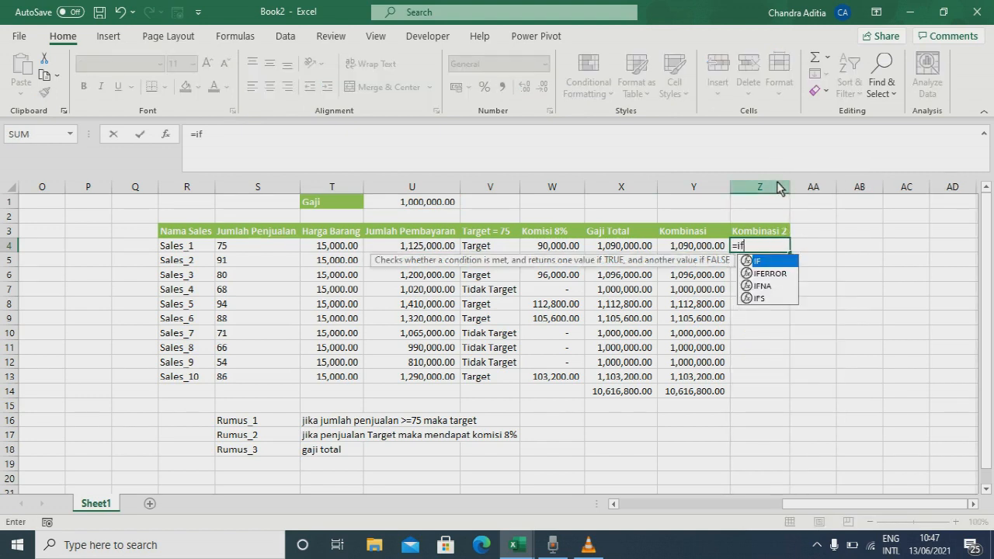
{"action": "type", "text": "("}
{"action": "key", "text": "Left"}
{"action": "key", "text": "Left"}
{"action": "key", "text": "Left"}
{"action": "key", "text": "Left"}
{"action": "key", "text": "Left"}
{"action": "key", "text": "Left"}
{"action": "key", "text": "Left"}
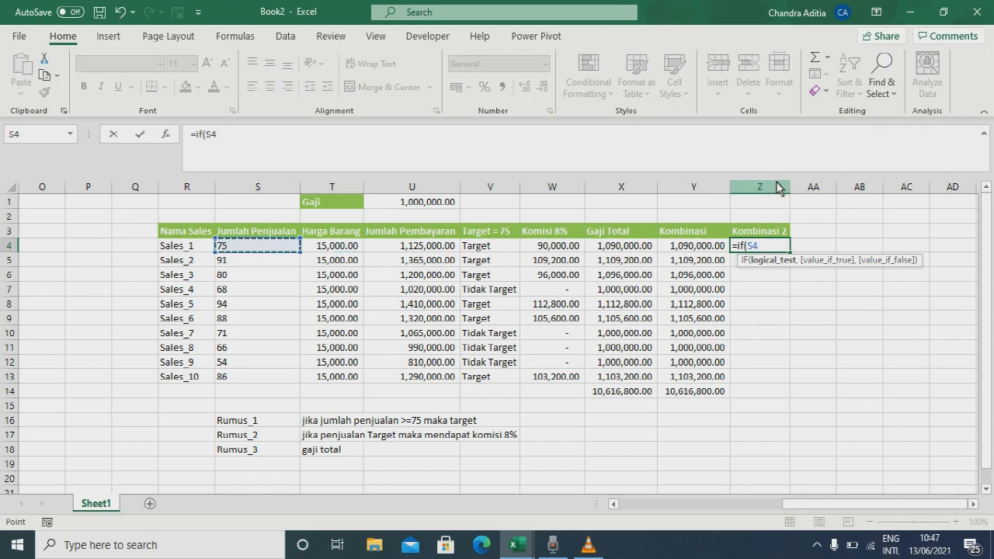
{"action": "type", "text": ">=75,"}
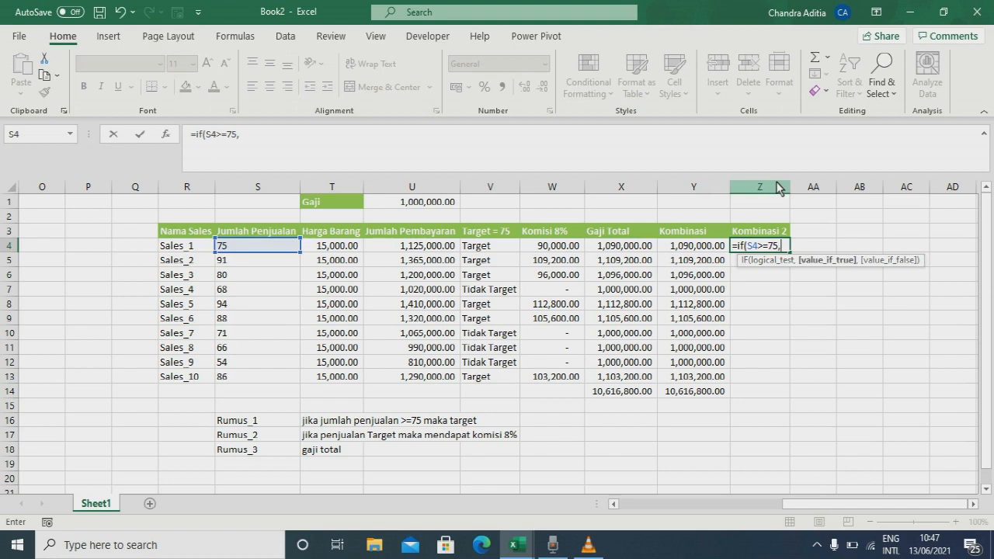
{"action": "left_click", "coordinate": [435, 203]}
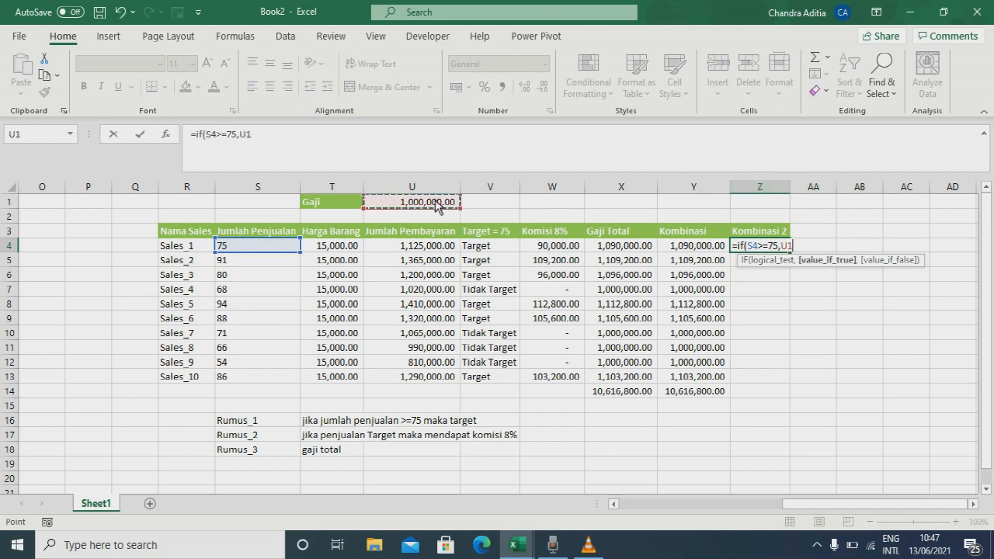
{"action": "key", "text": "F4"}
{"action": "type", "text": "+"}
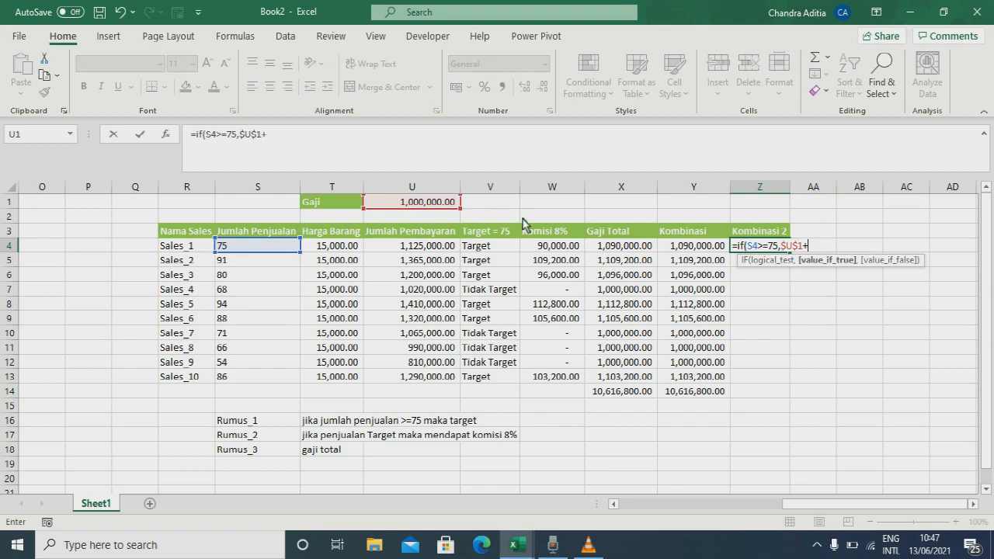
{"action": "left_click", "coordinate": [433, 251]}
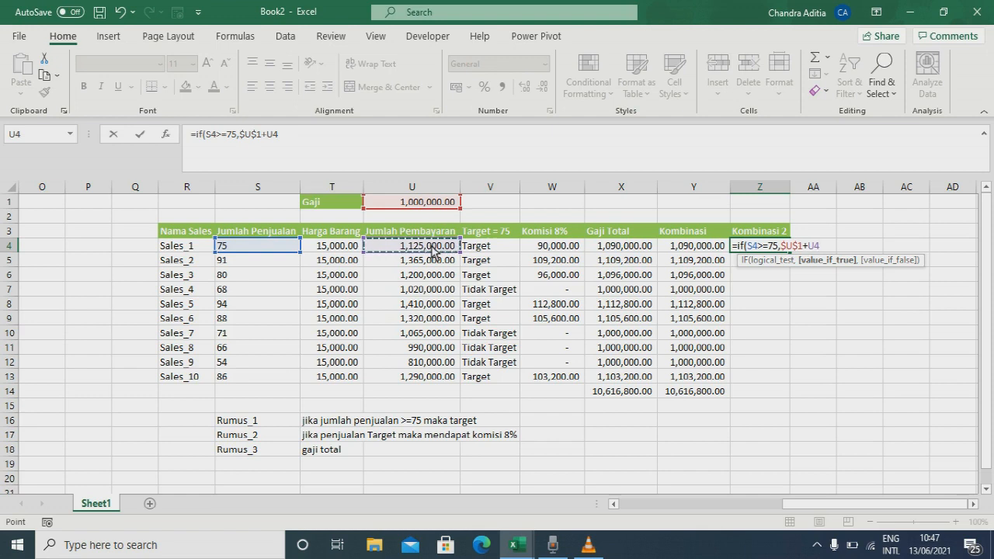
{"action": "type", "text": "*0.08,"}
{"action": "left_click", "coordinate": [425, 206]}
{"action": "key", "text": "F4"}
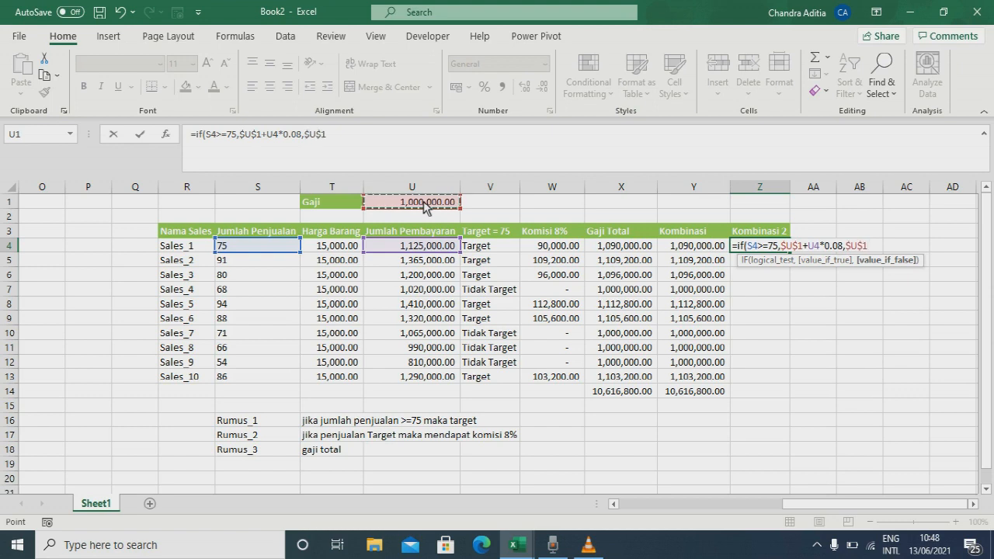
{"action": "type", "text": ")"}
{"action": "key", "text": "Return"}
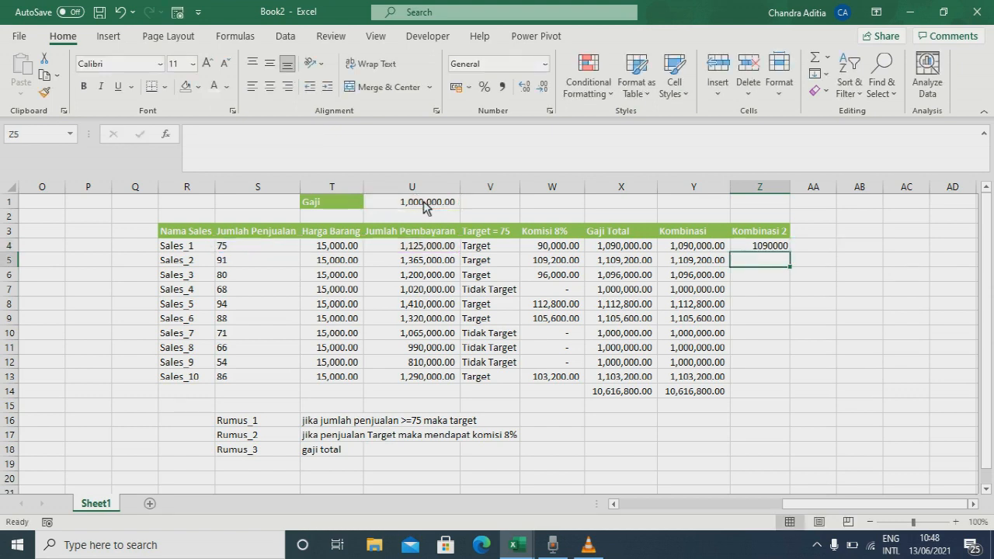
Fill the Z4 formula down to row 13 and sum the Kombinasi 2 column in Z14
{"action": "left_click", "coordinate": [742, 249]}
{"action": "double_click", "coordinate": [790, 252]}
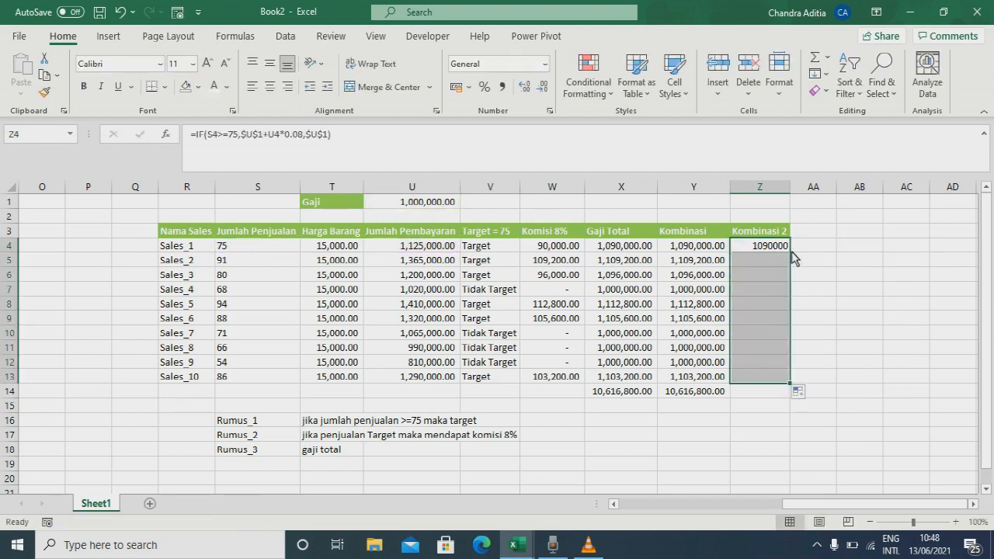
{"action": "left_click", "coordinate": [761, 391]}
{"action": "key", "text": "alt+equal"}
{"action": "key", "text": "Return"}
Apply the comma number style to the Kombinasi 2 values and total in Z4:Z14
{"action": "left_click", "coordinate": [761, 250]}
{"action": "left_click_drag", "start_coordinate": [760, 264], "coordinate": [761, 391]}
{"action": "left_click", "coordinate": [505, 86]}
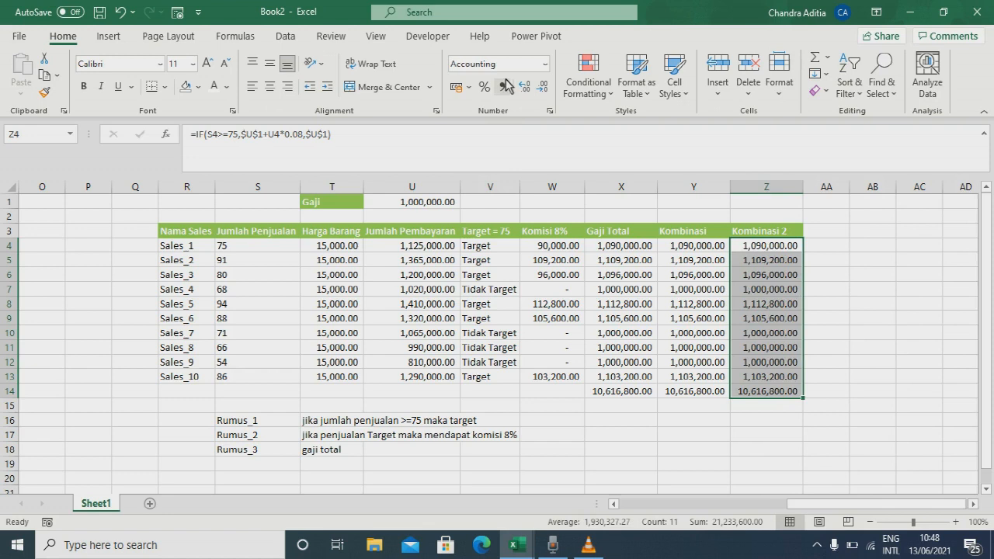
{"action": "left_click", "coordinate": [825, 276]}
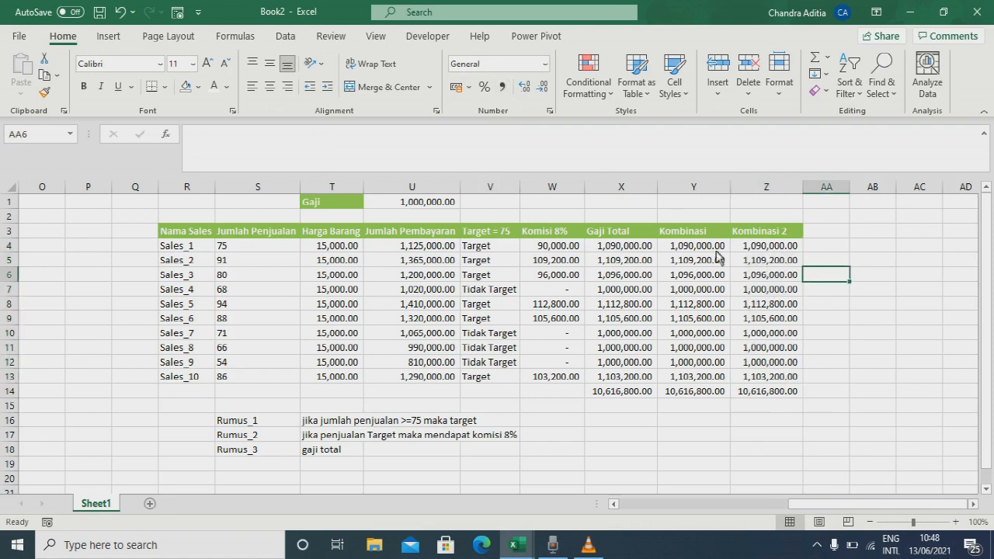
Compare the formulas in W4, X4, Y4 and Z4 across the commission, total salary and combined columns
{"action": "left_click", "coordinate": [575, 250]}
{"action": "left_click", "coordinate": [605, 250]}
{"action": "left_click", "coordinate": [678, 250]}
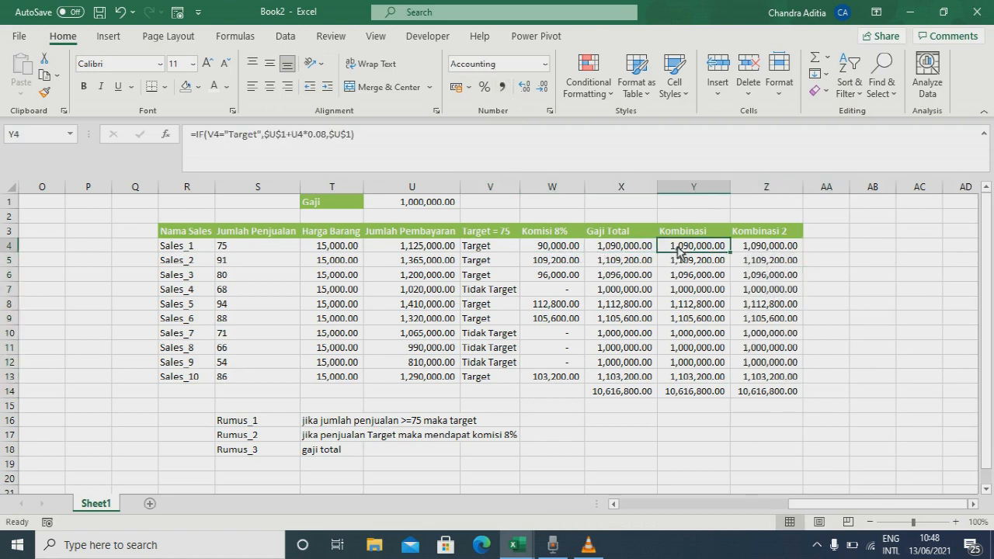
{"action": "left_click", "coordinate": [777, 247]}
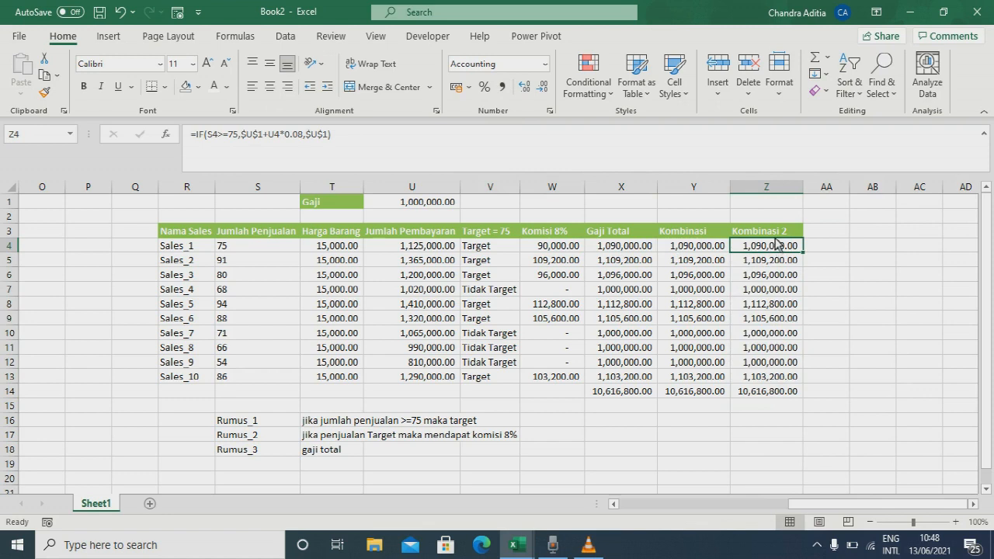